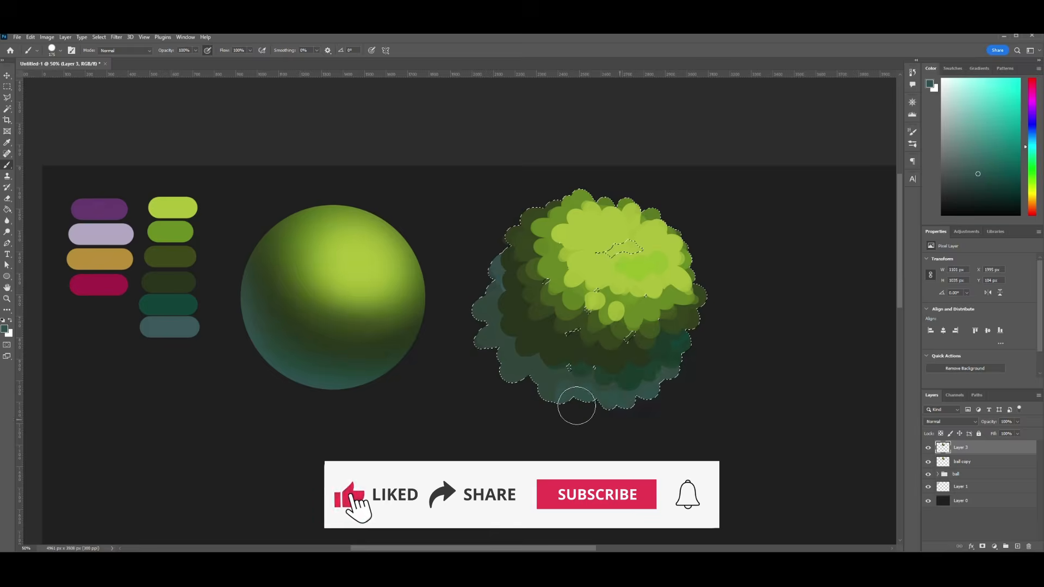
key("ctrl+d")
key("ctrl+minus")
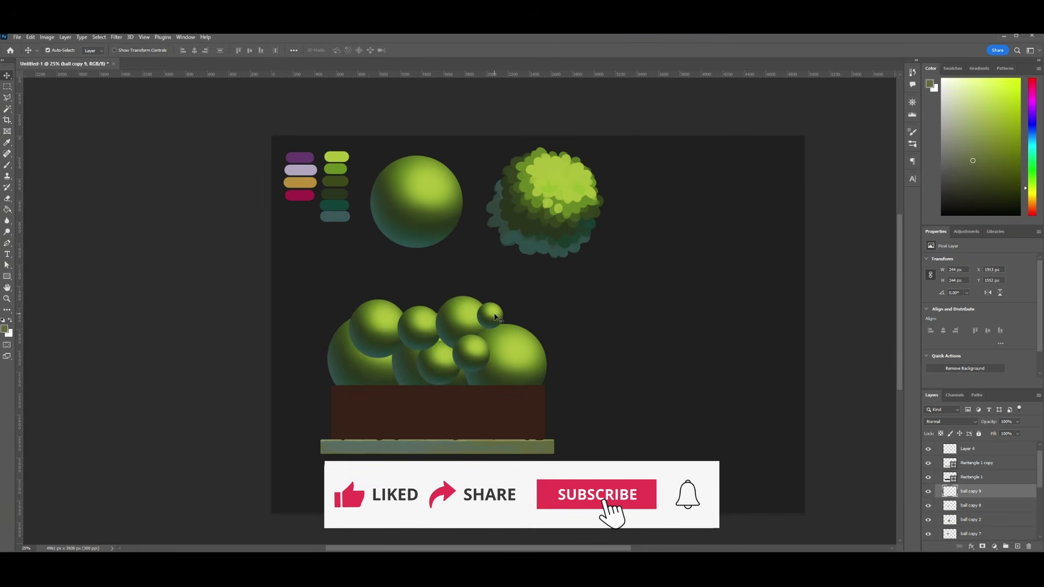
- Arrange copies of the shaded ball into a bush-shaped cluster above the brown planter
left_click_drag(495, 317, 374, 302, "alt")
left_click(695, 418)
left_click(365, 371)
key("ctrl+t")
key("Return")
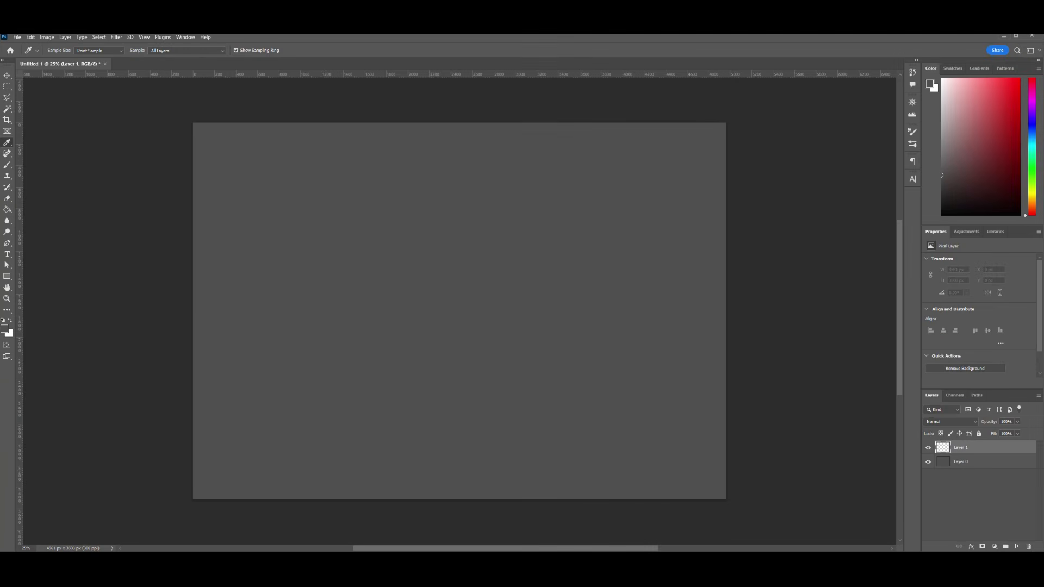
- Paint a column of purple, lavender, ochre and crimson swatches near the canvas's upper-left corner with a hard round brush
left_click(4, 329)
left_click(7, 210)
left_click(7, 165)
mouse_move(215, 149)
left_mouse_down()
mouse_move(247, 149)
mouse_move(230, 144)
mouse_move(231, 183)
left_mouse_up()
left_click(53, 50)
key("i")
key("b")
key("i")
key("b")
key("i")
key("b")
- Paint bright green, mid green and olive swatches in a second column beside the purple-to-crimson one
key("b")
mouse_move(247, 143)
left_mouse_down()
mouse_move(269, 143)
mouse_move(267, 156)
left_mouse_up()
key("i")
key("b")
key("i")
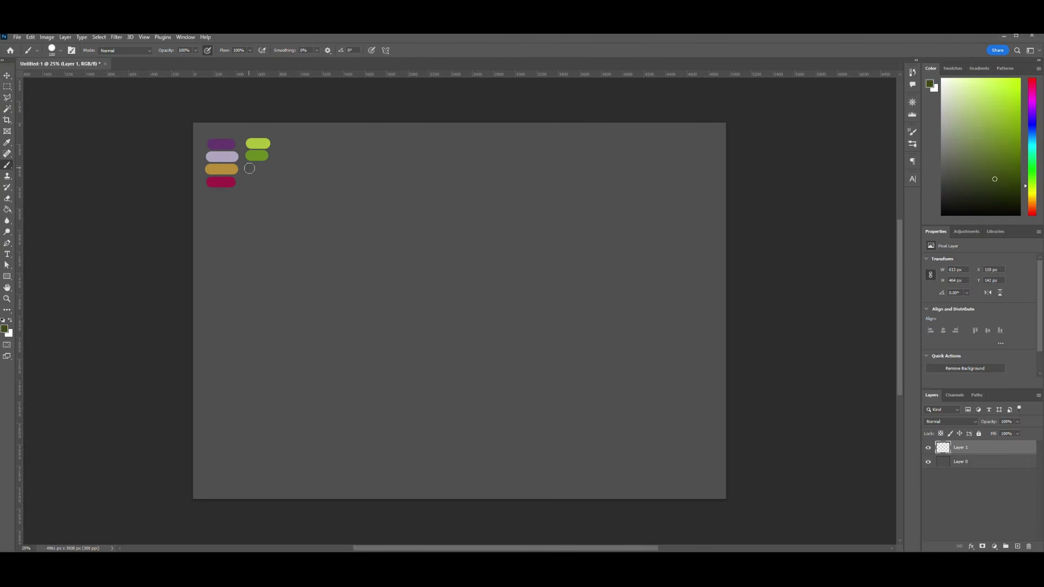
- Complete the green swatch column with very dark green, deep blue-green and muted teal strokes
key("b")
left_click_drag(247, 168, 268, 168)
key("b")
mouse_move(244, 180)
left_mouse_down()
mouse_move(267, 181)
mouse_move(270, 204)
left_mouse_up()
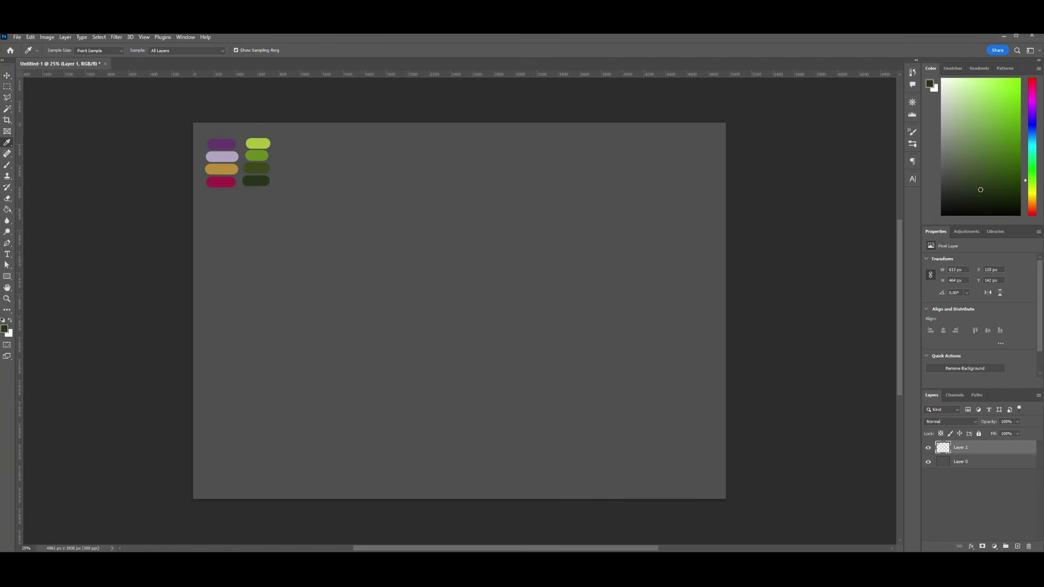
key("i")
key("b")
key("i")
key("b")
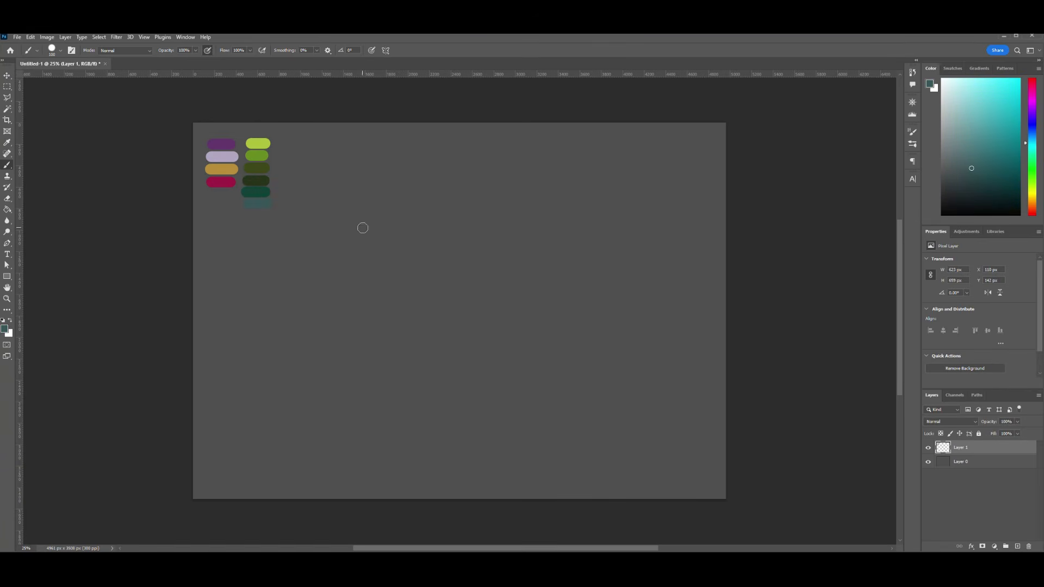
- Draw a circle about 860 px in diameter below the swatches with the Ellipse tool
left_click(8, 277)
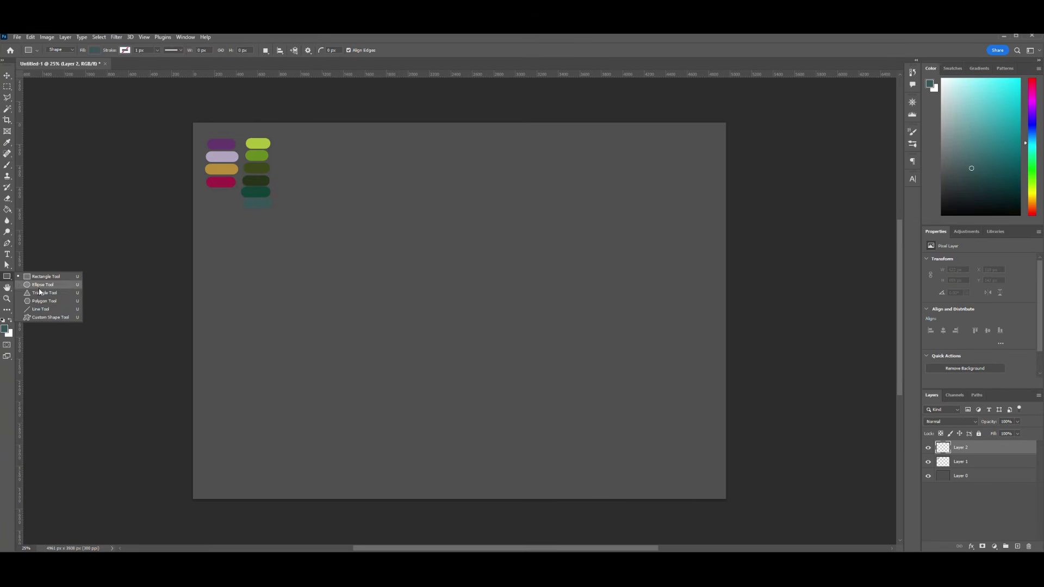
left_click_drag(396, 220, 411, 241)
key("v")
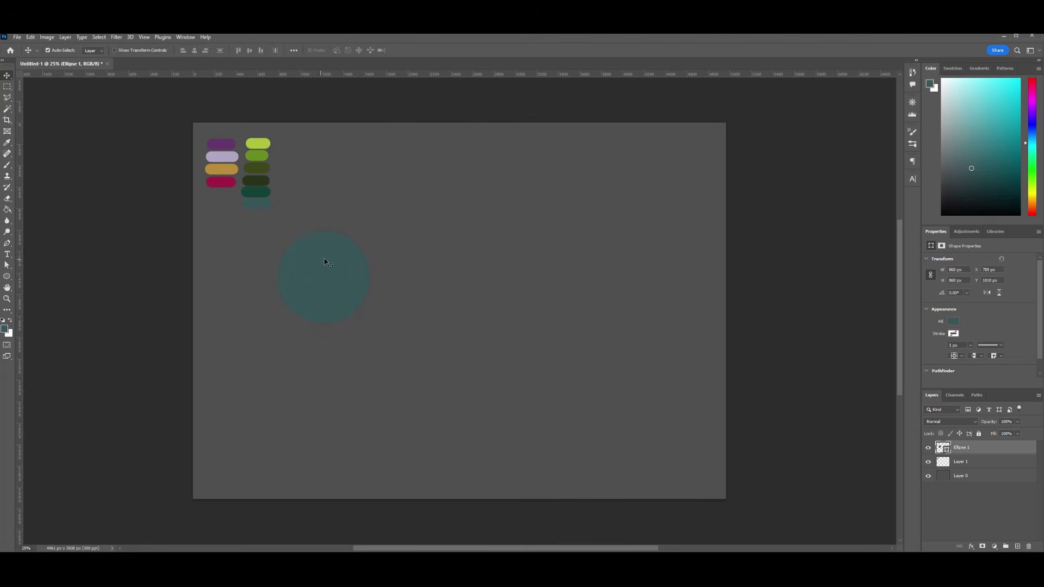
- Recolour the circle with the mid green swatch, #678d1e, and shift it slightly to the right
double_click(941, 449)
left_click(264, 155)
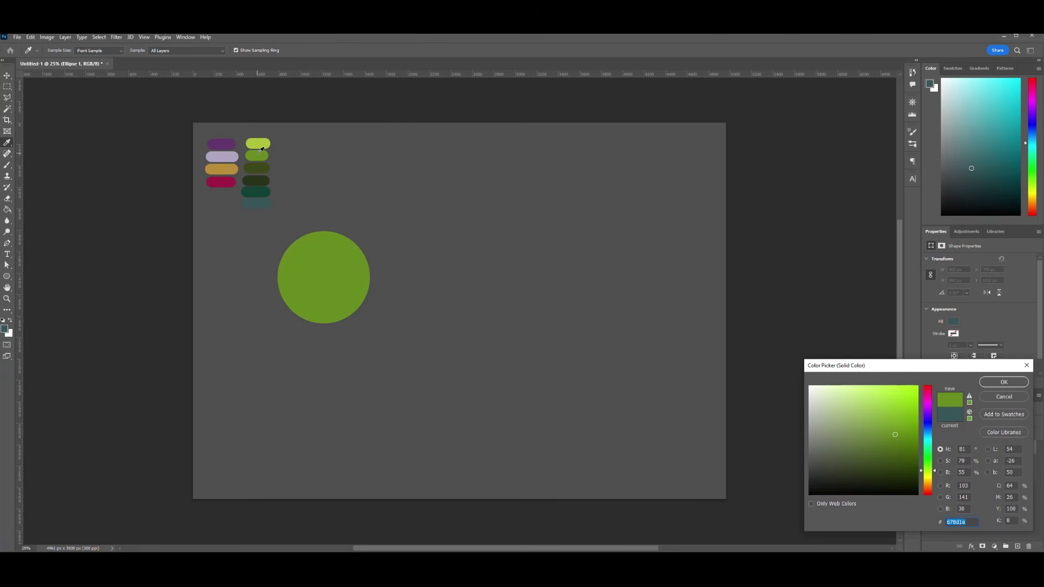
key("Return")
left_click_drag(336, 274, 364, 273)
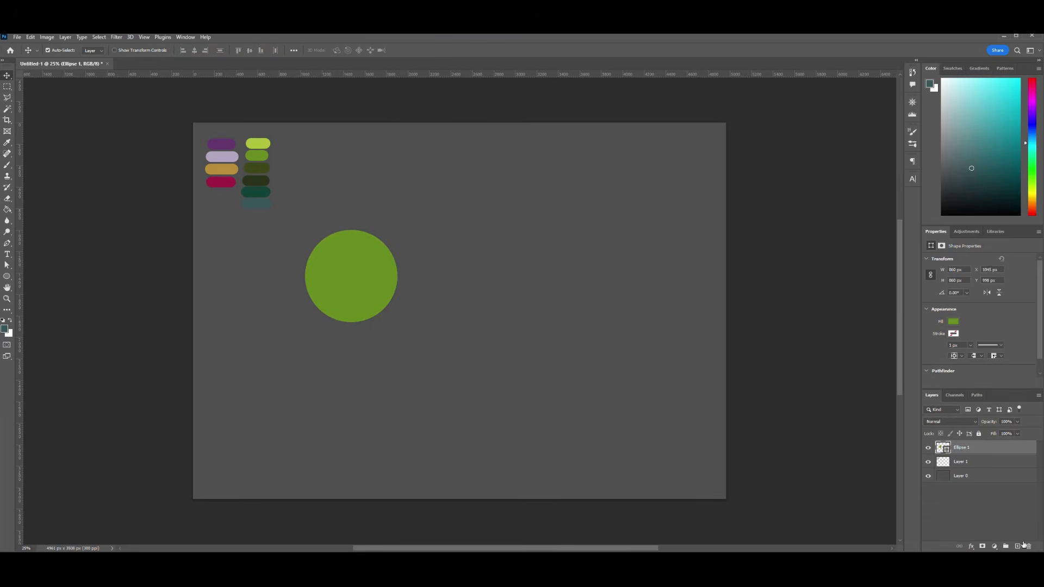
- Add a new layer clipped to the circle and set up an enlarged soft round brush for shading
left_click(1017, 546)
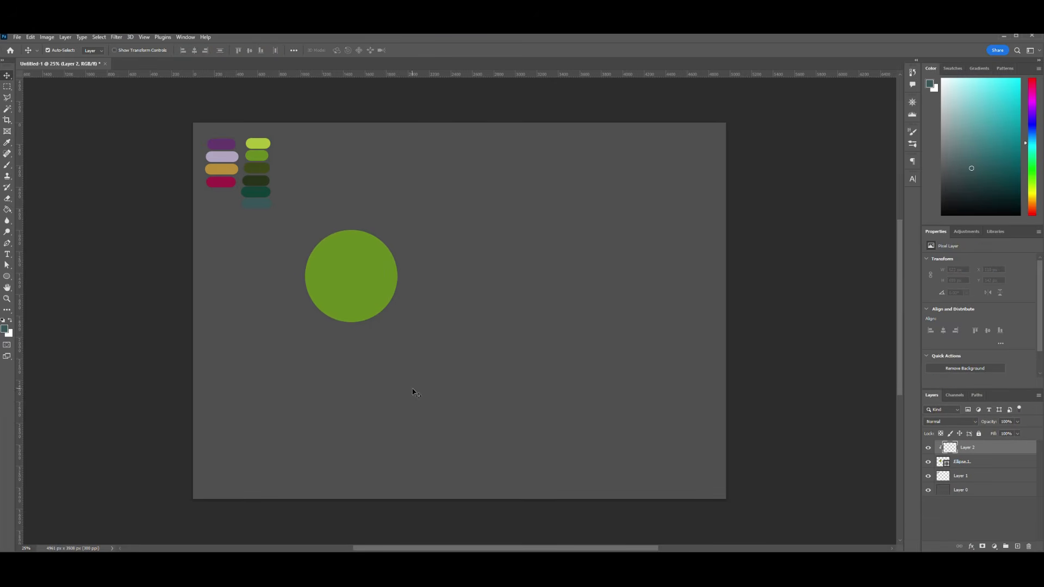
key("b")
left_click(60, 51)
left_click(60, 51)
key("bracketright")
key("bracketright")
key("bracketright")
key("bracketright")
key("bracketright")
key("bracketright")
key("bracketright")
key("bracketright")
key("bracketright")
key("bracketright")
left_click_drag(298, 241, 447, 296)
key("ctrl+z")
- Shade the circle's left and lower areas with olive and add a bright green highlight at its upper right
left_click(256, 168, "alt")
left_click_drag(288, 231, 460, 293)
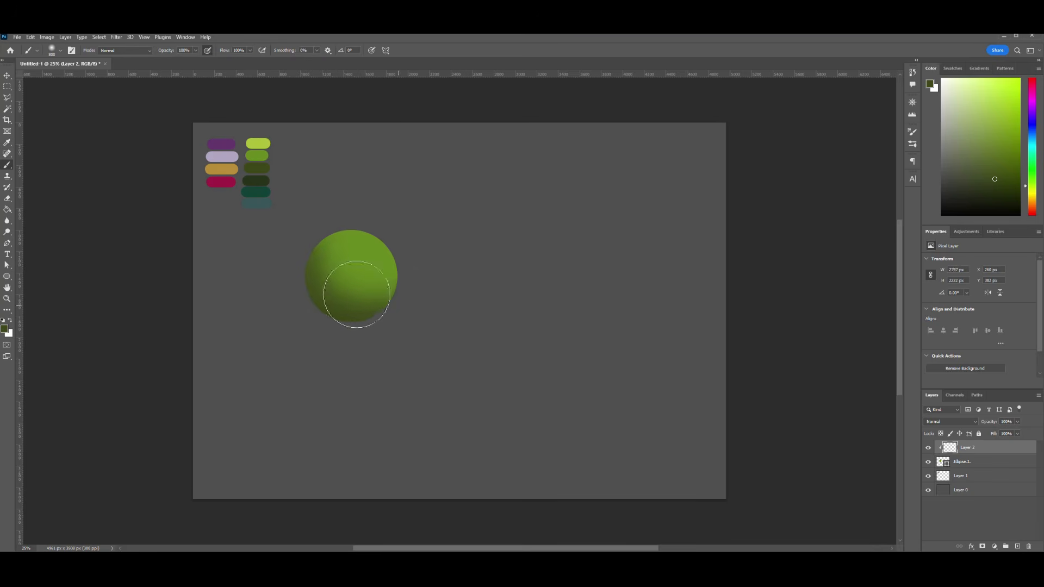
left_click_drag(357, 293, 452, 289)
left_click(259, 144, "alt")
left_click_drag(356, 223, 375, 261)
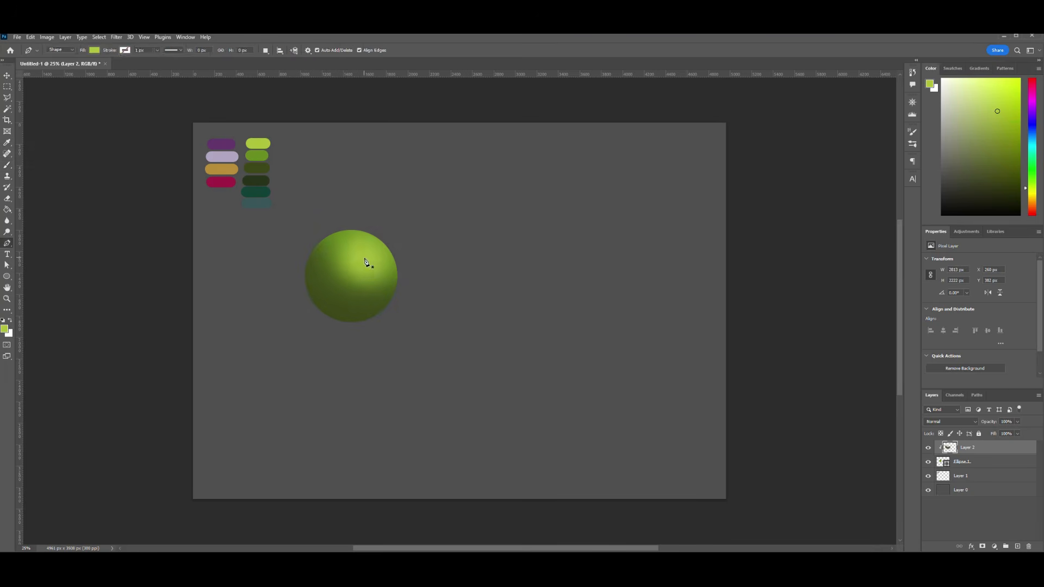
- Deepen the ball's shadow around the highlight with the very dark green swatch and a smaller soft brush
left_click(267, 185, "alt")
mouse_move(311, 291)
left_mouse_down()
mouse_move(424, 293)
mouse_move(408, 292)
left_mouse_up()
key("bracketleft")
key("bracketleft")
key("bracketleft")
key("bracketleft")
key("ctrl+z")
left_click_drag(314, 273, 373, 303)
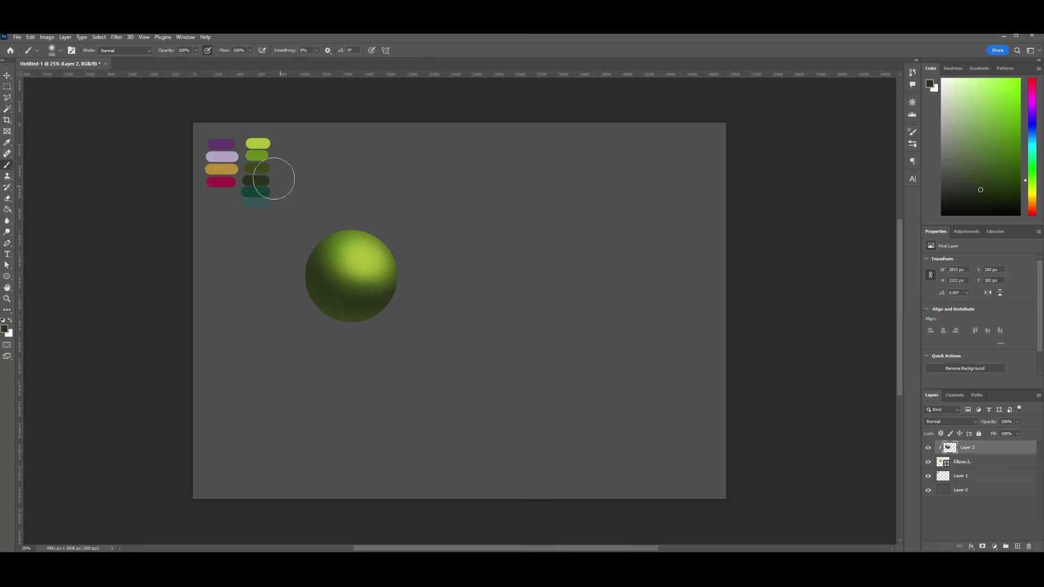
- Reinforce the bright green highlight on the ball's upper right with a soft brush
key("bracketleft")
key("bracketleft")
key("bracketleft")
key("bracketleft")
left_click(364, 259, "alt")
key("ctrl+z")
key("bracketright")
key("bracketright")
key("bracketright")
left_click_drag(366, 253, 371, 261)
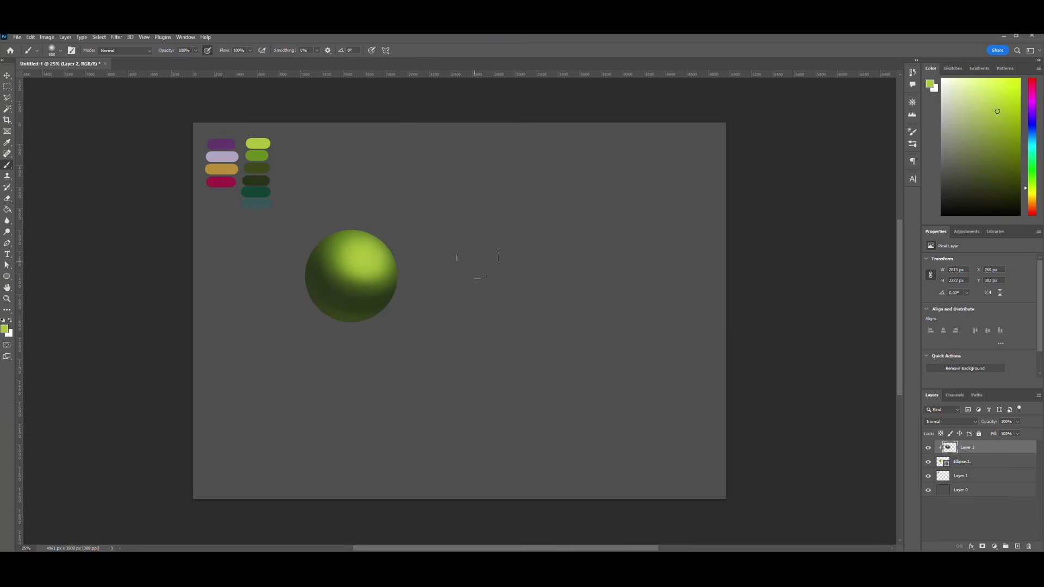
- Paint deep blue-green and muted teal reflected light along the ball's lower and lower-left edge
left_click(255, 191, "alt")
left_click_drag(331, 320, 407, 313)
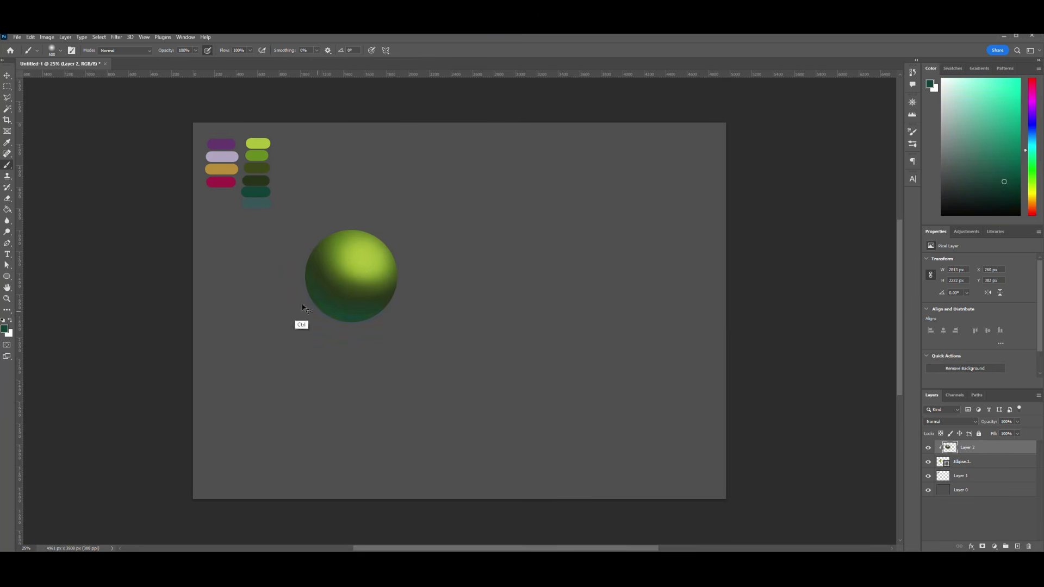
left_click(256, 203, "alt")
left_click_drag(321, 310, 365, 332)
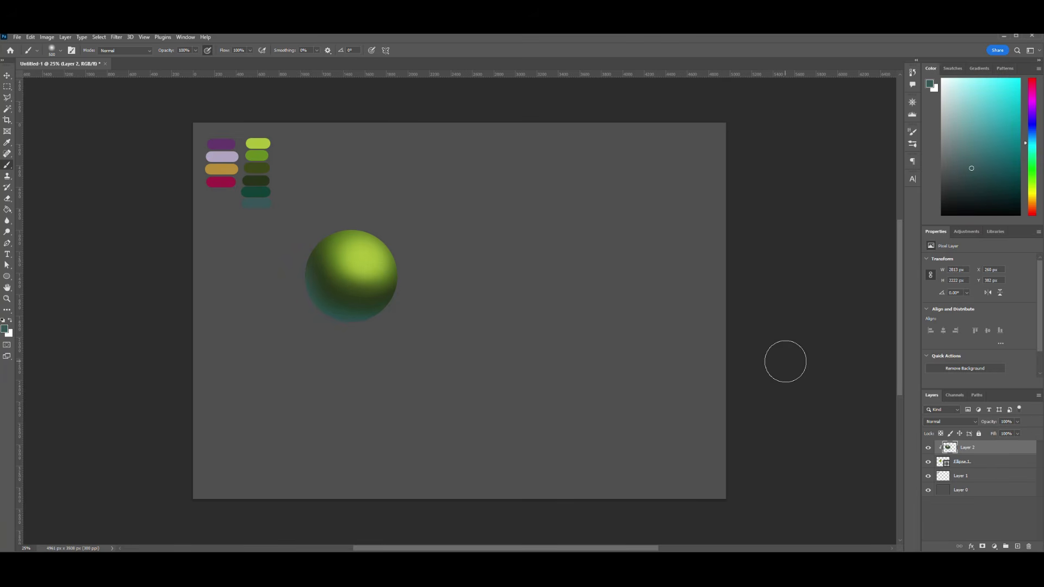
left_click(256, 181, "alt")
left_click_drag(302, 286, 357, 328)
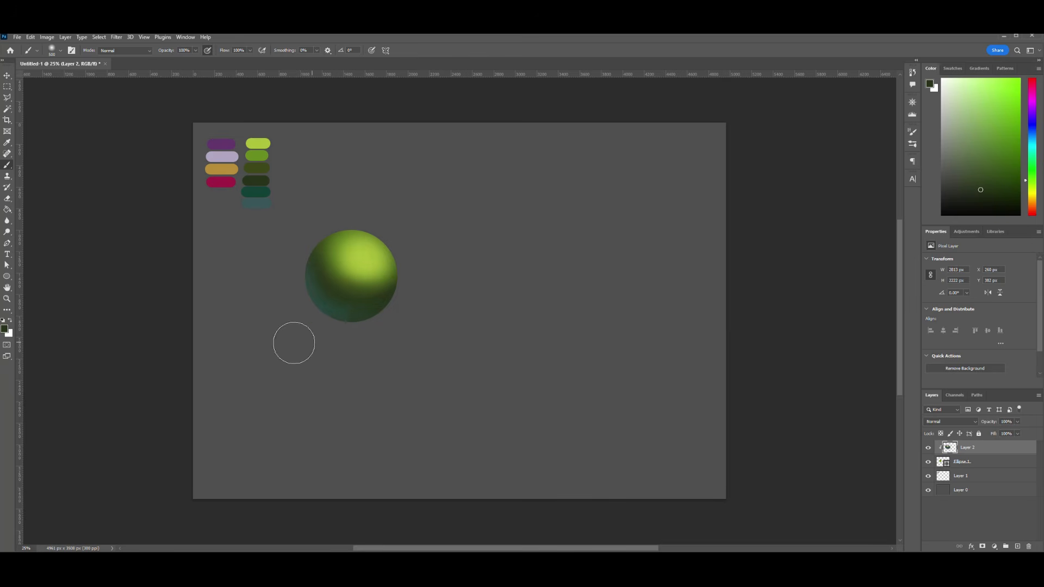
key("ctrl+z")
- Group the ball's layers as "ball" and place a merged duplicate of it to the right of the original
left_click(970, 463, "shift")
key("ctrl+g")
key("ctrl+t")
left_click_drag(387, 268, 499, 296)
key("Return")
key("b")
key("ctrl+t")
key("Return")
key("ctrl+j")
key("ctrl+e")
- Add a new layer above the ball copy and set up a small hard round brush for foliage dabs
key("ctrl+plus")
key("ctrl+plus")
left_click(60, 50)
left_click(118, 279)
left_click(491, 145)
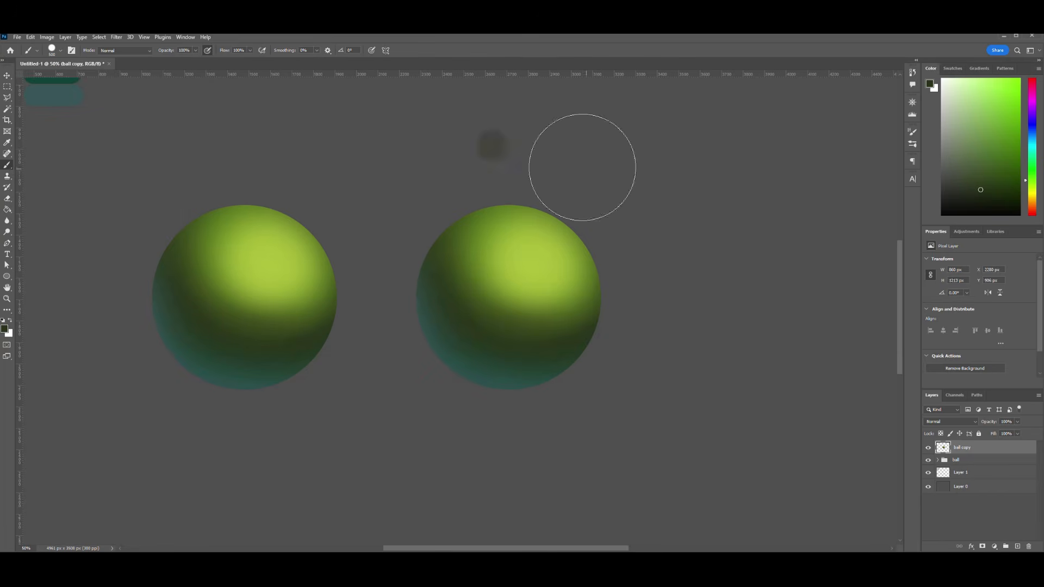
key("ctrl+z")
left_click(1017, 546)
key("bracketleft")
key("bracketleft")
key("bracketleft")
key("bracketleft")
key("bracketleft")
key("bracketleft")
key("bracketleft")
right_click(8, 164)
left_click(61, 189)
key("shift+b")
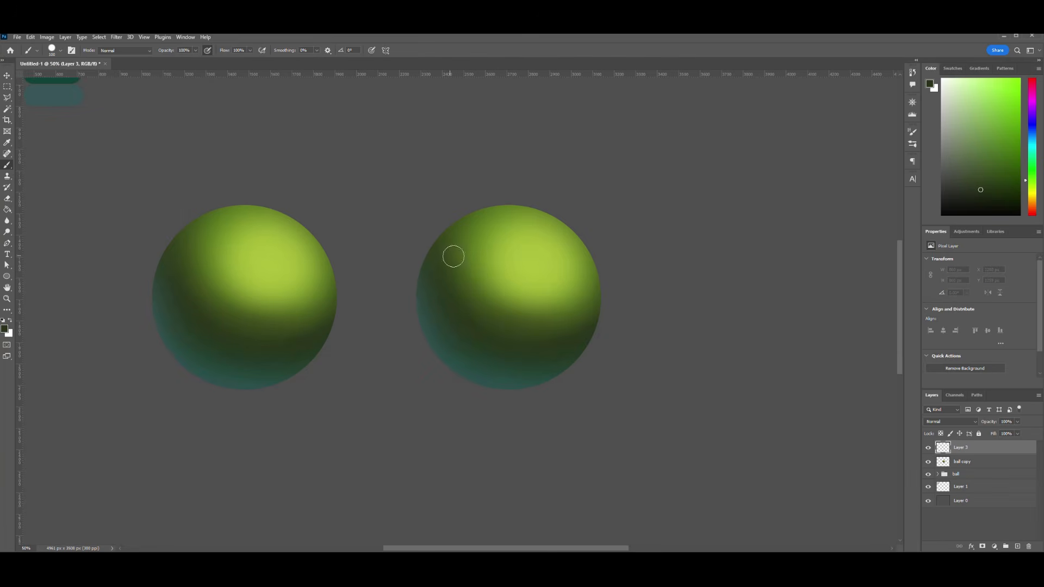
- Sample the mid green swatch and paint a few leaf dabs on the duplicated ball beside its highlight
key("i")
key("ctrl+minus")
left_click(209, 162)
key("b")
left_click_drag(489, 324, 499, 343)
- Move both shaded balls up level with the colour swatches near the canvas's top edge
key("ctrl+plus")
left_click(944, 473, "shift")
key("v")
left_click_drag(592, 437, 571, 231)
left_click_drag(630, 334, 630, 329)
left_click(578, 277)
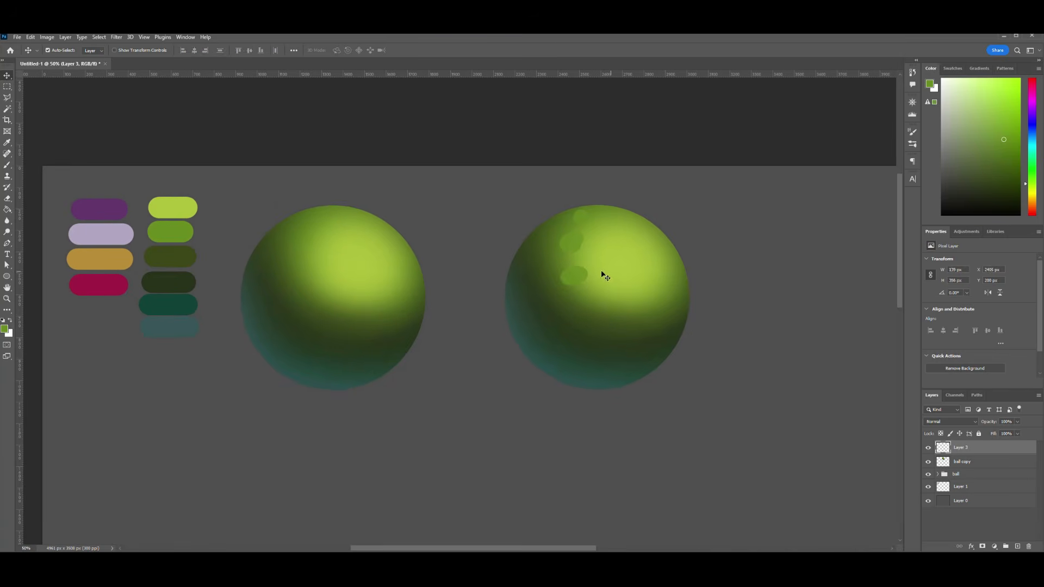
- Dab mid green leaves around the duplicated ball's highlight and bright green leaves within it
key("b")
left_click(571, 259)
left_click_drag(581, 294, 593, 283)
left_click_drag(607, 290, 645, 304)
left_click(630, 252, "alt")
left_click(592, 301)
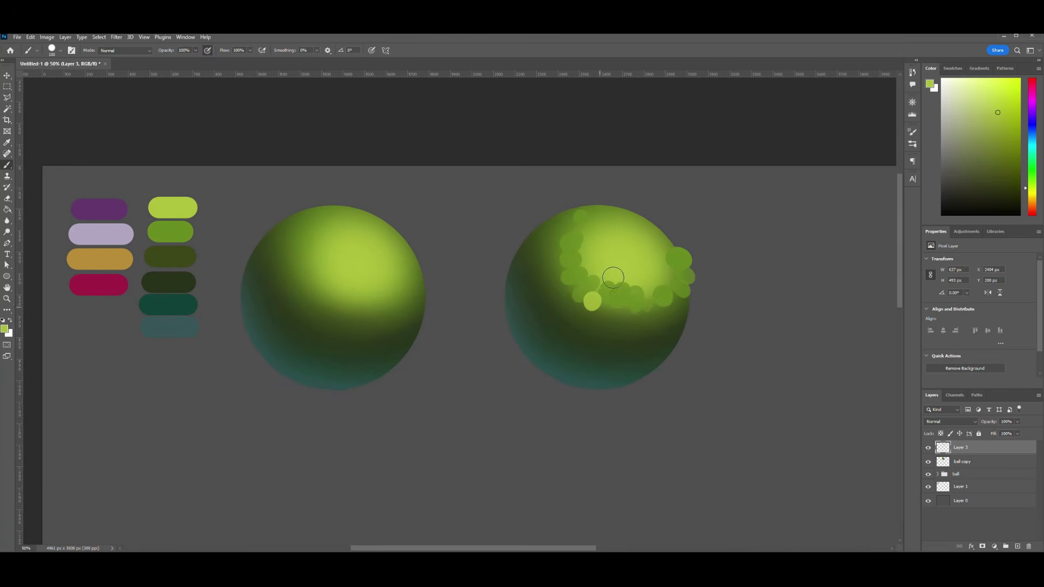
- Fill the highlight with more bright green dabs and paint mid green leaves over the ball's upper edge
left_click(589, 234)
left_click_drag(618, 226, 652, 237)
left_click(584, 263)
left_click(581, 218, "alt")
left_click_drag(604, 207, 626, 206)
left_click(588, 207)
left_click(650, 218)
left_click_drag(674, 240, 663, 235)
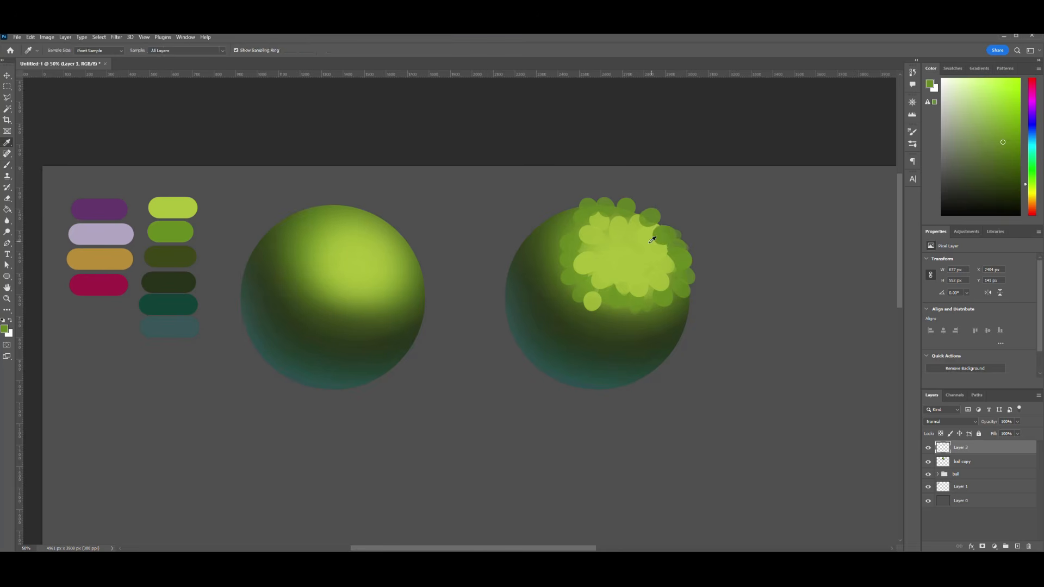
- Extend the bright green leaves toward the highlight's right side and add mid green clumps on its left edge
left_click(651, 242, "alt")
left_click(673, 256)
left_click(674, 278)
left_click(656, 230)
left_click(645, 223)
left_click(568, 251, "alt")
left_click(563, 220)
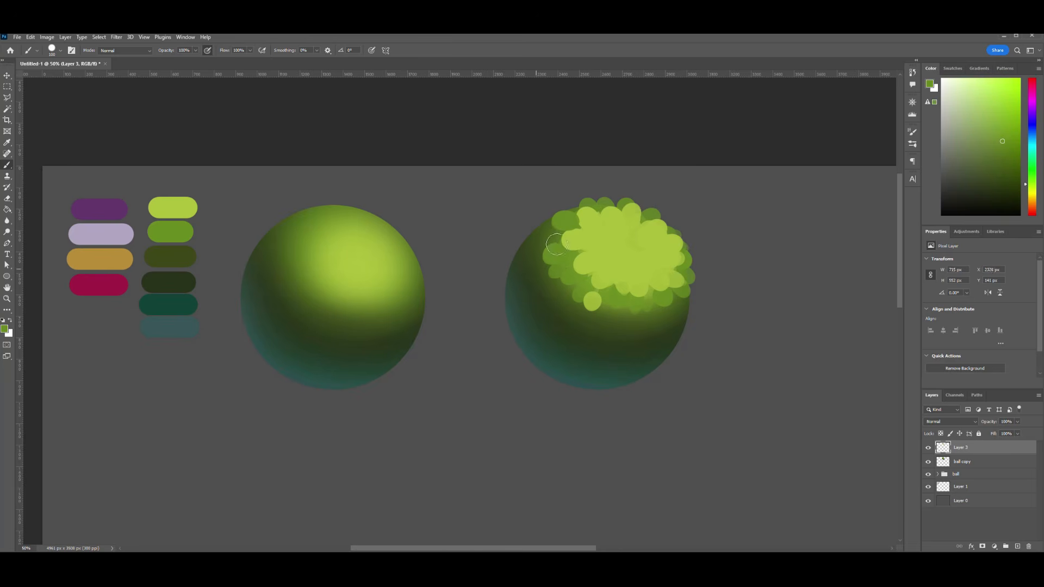
- Add slightly darker lime dabs inside the highlight foliage and mid green leaves just below it
left_click(1004, 112)
left_click_drag(626, 268, 657, 262)
left_click(401, 260, "alt")
left_click(635, 271, "alt")
left_click_drag(620, 314, 647, 320)
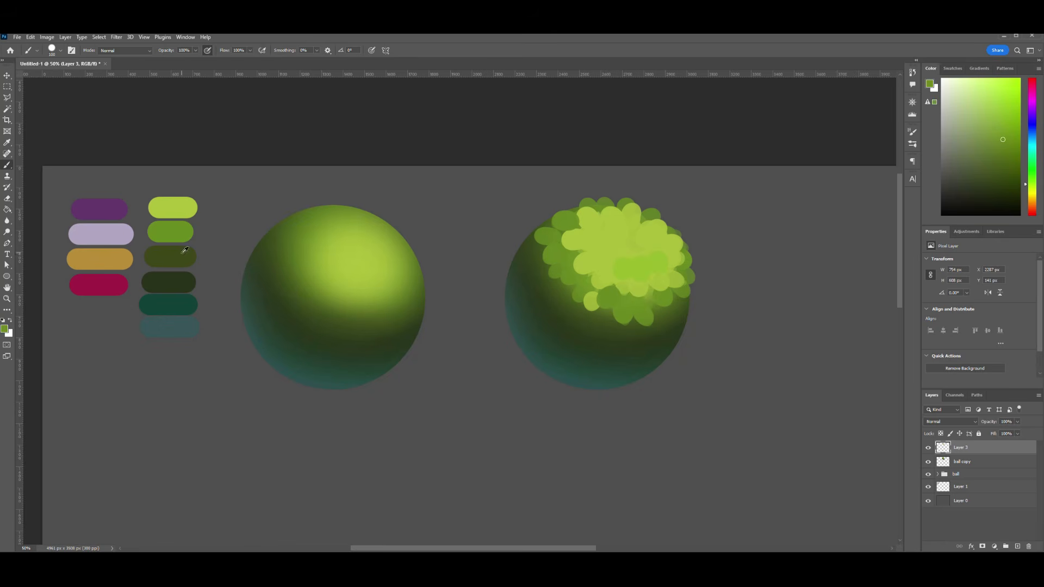
- Dab blue-grey teal leaves along the lower-left edge of the duplicated ball
left_click(511, 337, "alt")
left_click_drag(508, 331, 539, 363)
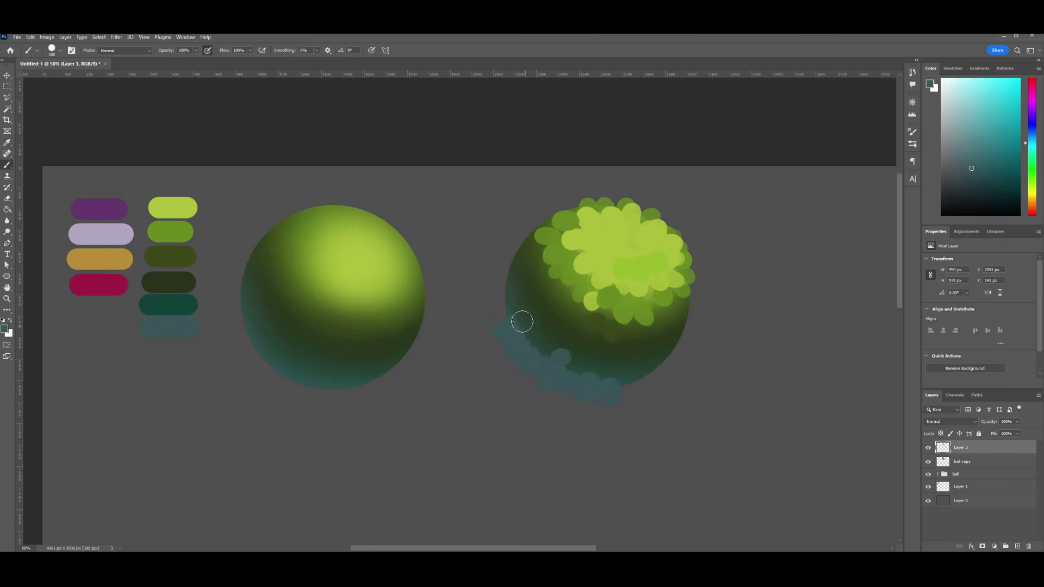
left_click_drag(513, 267, 508, 315)
- Darken the canvas background to near black by lowering its lightness with Hue/Saturation
left_click(833, 471, "ctrl")
key("ctrl+u")
left_click_drag(936, 481, 908, 481)
left_click(1032, 398)
key("bracketright")
left_click_drag(495, 350, 553, 386)
left_click_drag(614, 392, 642, 390)
key("ctrl+z")
key("ctrl+z")
key("ctrl+z")
- On the leaf layer, paint blue-grey teal leaves along the bush's left and bottom edges and deep teal leaves above them at lower right
left_click(943, 451)
mouse_move(513, 368)
left_mouse_down()
mouse_move(551, 389)
mouse_move(647, 385)
left_mouse_up()
mouse_move(496, 333)
left_mouse_down()
mouse_move(486, 336)
mouse_move(485, 310)
left_mouse_up()
left_click_drag(503, 269, 509, 265)
left_click_drag(660, 365, 604, 372)
left_click(168, 305, "alt")
left_click(555, 356)
left_click_drag(672, 346, 678, 341)
- Cover the bush's shadow band with very dark green leaves, from the left side across to the lower right
left_click(168, 282, "alt")
left_click_drag(552, 352, 514, 261)
left_click_drag(525, 249, 528, 244)
mouse_move(614, 350)
left_mouse_down()
mouse_move(613, 360)
mouse_move(591, 352)
left_mouse_up()
left_click(659, 343, "alt")
mouse_move(666, 340)
left_mouse_down()
mouse_move(661, 347)
mouse_move(673, 319)
mouse_move(569, 321)
left_mouse_up()
- Dab dark olive leaves around the bush's upper-left edge and its right edge
left_click(675, 320, "alt")
left_click_drag(533, 221, 541, 219)
left_click_drag(518, 238, 534, 247)
left_click_drag(558, 213, 554, 216)
left_click_drag(693, 297, 686, 303)
- Paint mid green leaves along the left and lower borders of the highlight and on the bush's upper-left edge
left_click(572, 289, "alt")
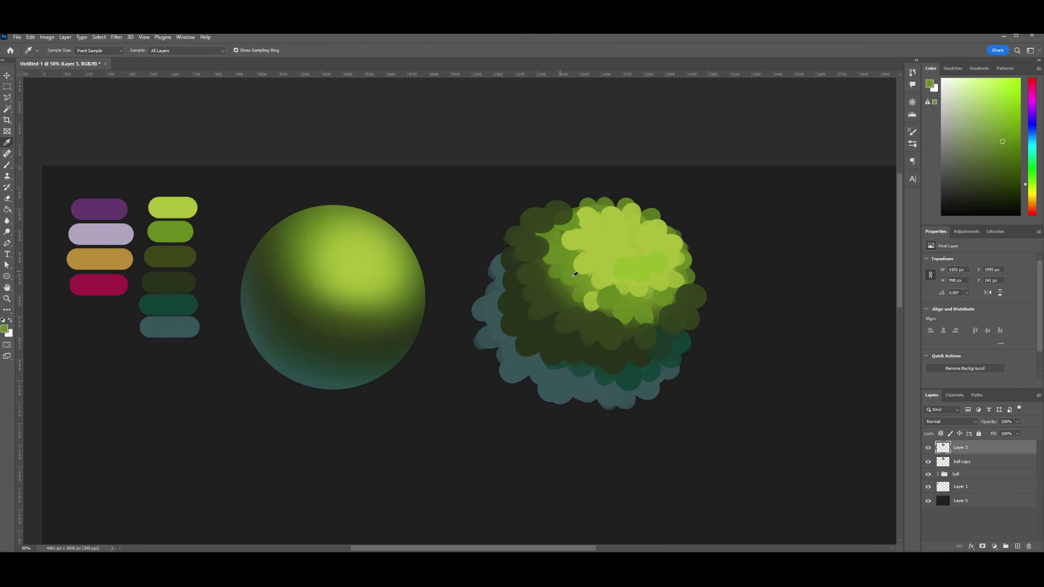
left_click_drag(555, 294, 572, 306)
left_click_drag(601, 316, 621, 325)
left_click_drag(651, 323, 645, 325)
left_click_drag(550, 266, 612, 310)
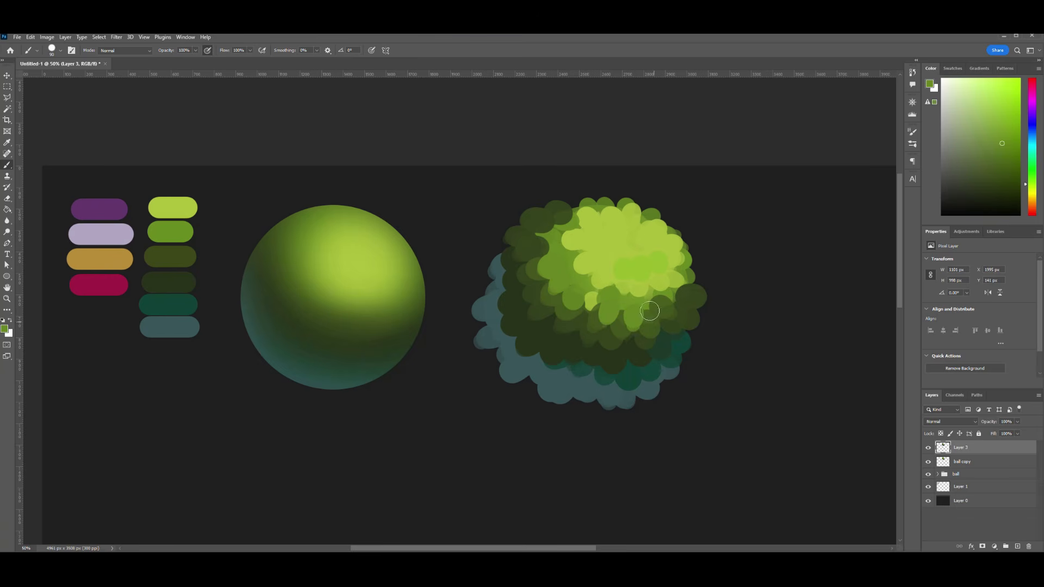
left_click_drag(558, 218, 581, 199)
- Extend the highlight foliage toward the bush's left side with bright lime dabs
left_click(595, 217, "alt")
left_click_drag(577, 263, 593, 258)
left_click_drag(561, 235, 583, 232)
left_click_drag(576, 218, 593, 216)
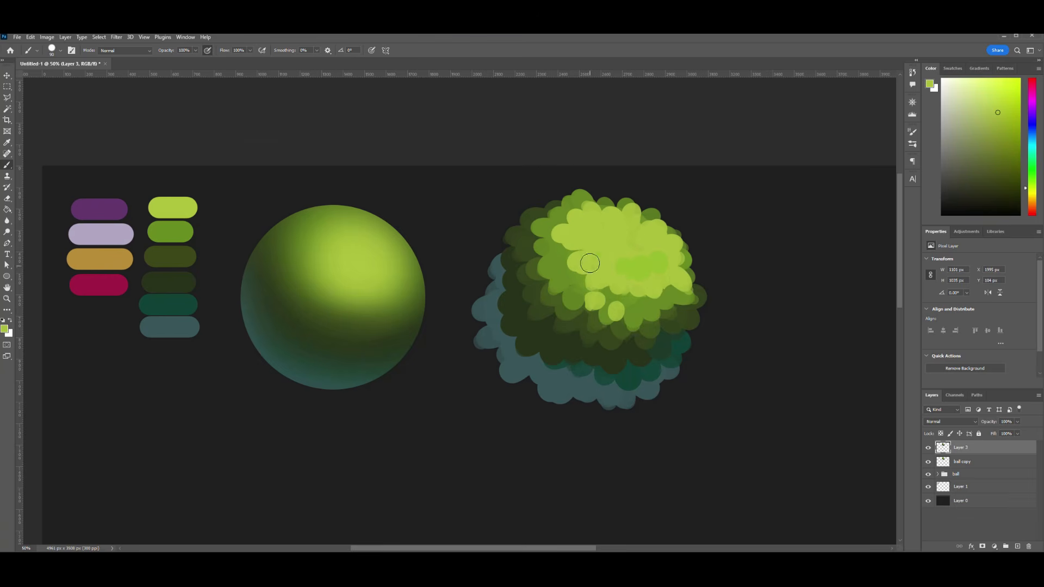
left_click_drag(574, 278, 587, 273)
left_click_drag(568, 256, 581, 252)
- Load the leaf layer as a selection and shade the bush's lower part with broad, soft dark teal strokes
key("ctrl+plus")
left_click(753, 356, "alt")
key("bracketright")
key("bracketright")
key("bracketright")
key("bracketright")
key("bracketright")
key("bracketright")
left_click(943, 448, "ctrl")
key("bracketright")
key("bracketright")
key("bracketright")
key("bracketright")
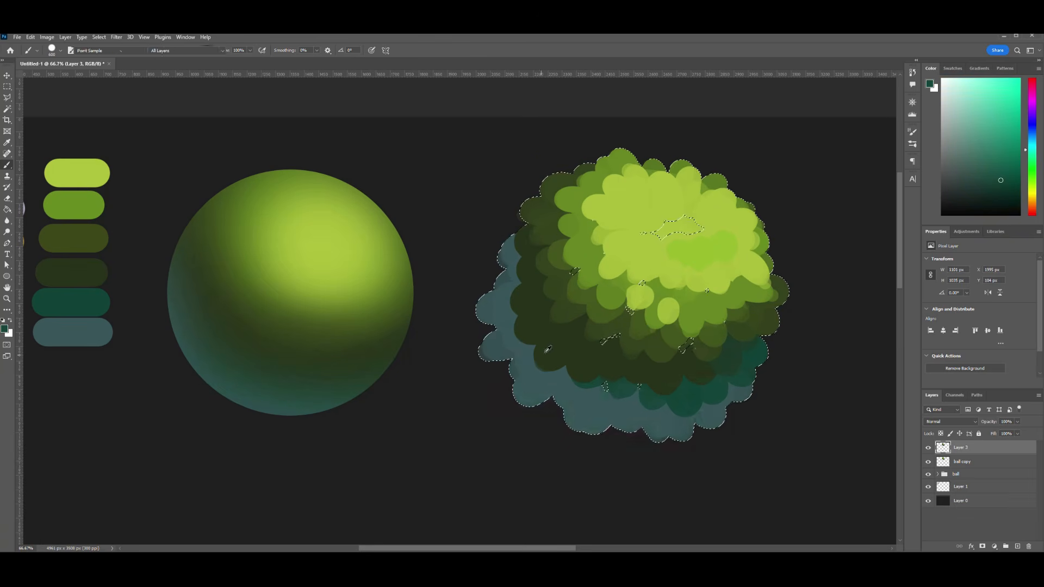
left_click(570, 351, "alt")
left_click_drag(565, 363, 768, 366)
left_click_drag(599, 365, 858, 364)
key("ctrl+d")
- Restore the bush selection, add more teal shading along the lower edge with a smaller brush, and deselect
key("ctrl+plus")
key("ctrl+minus")
key("ctrl+minus")
key("ctrl+shift+d")
key("bracketleft")
key("bracketleft")
key("bracketleft")
key("bracketleft")
key("bracketleft")
key("bracketleft")
left_click(310, 368, "alt")
left_click_drag(505, 373, 526, 371)
key("ctrl+d")
key("ctrl+minus")
key("ctrl+minus")
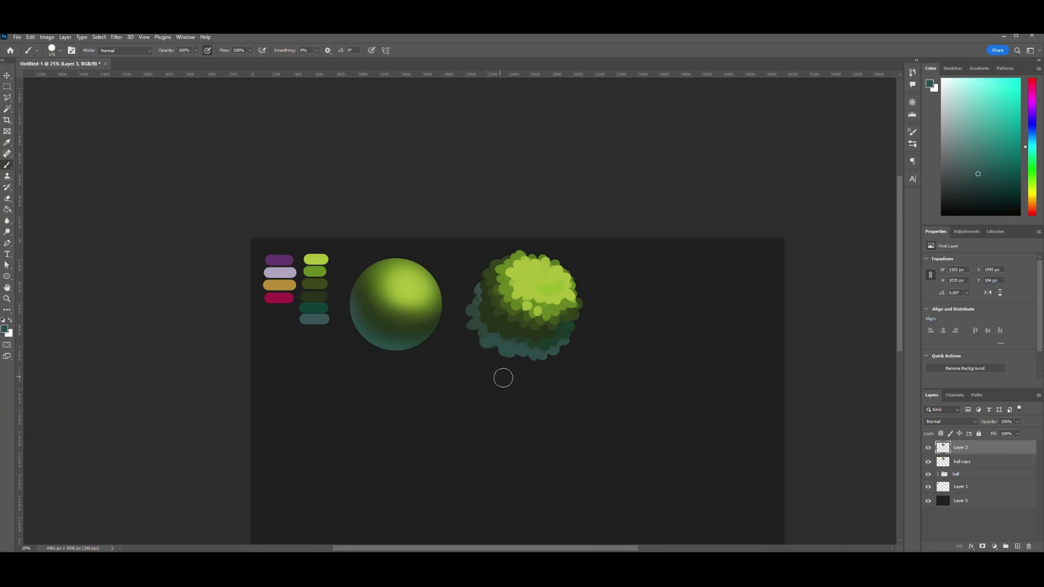
- Sample the lime highlight colour and dab small bright leaves inside the bush's highlight
key("ctrl+minus")
key("ctrl+plus")
key("ctrl+plus")
left_click(578, 272, "alt")
key("bracketleft")
key("bracketleft")
key("bracketleft")
key("bracketleft")
left_click_drag(543, 277, 560, 278)
left_click(582, 276, "alt")
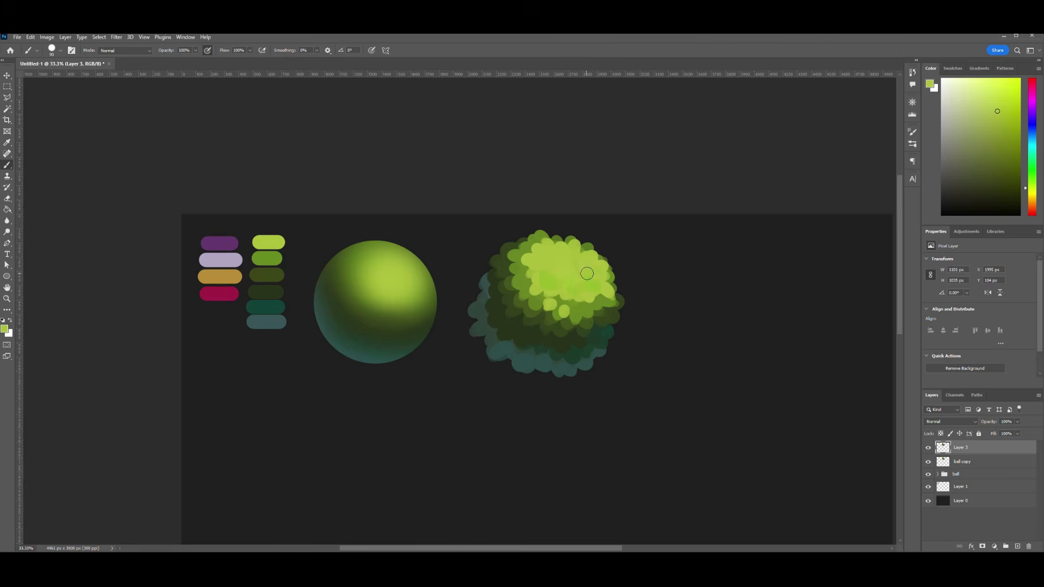
- Merge the leaf layer with the ball copy beneath it
key("ctrl+minus")
left_click_drag(655, 331, 617, 280)
left_click(1017, 466, "shift")
key("ctrl+e")
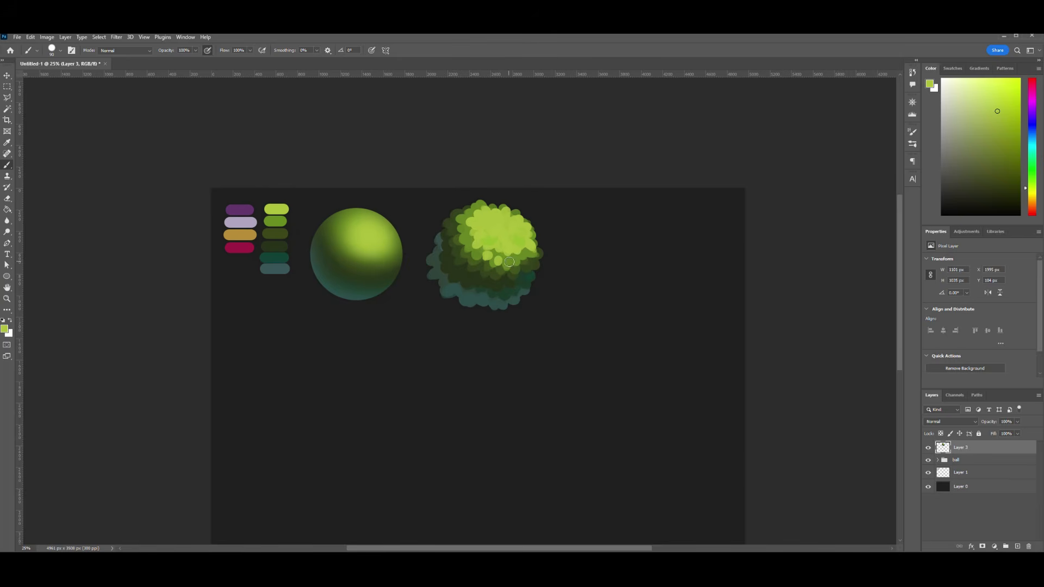
- Draw a rectangle about 1577 px wide and 625 px high in the empty area below the ball
scroll(509, 262, "down", 2)
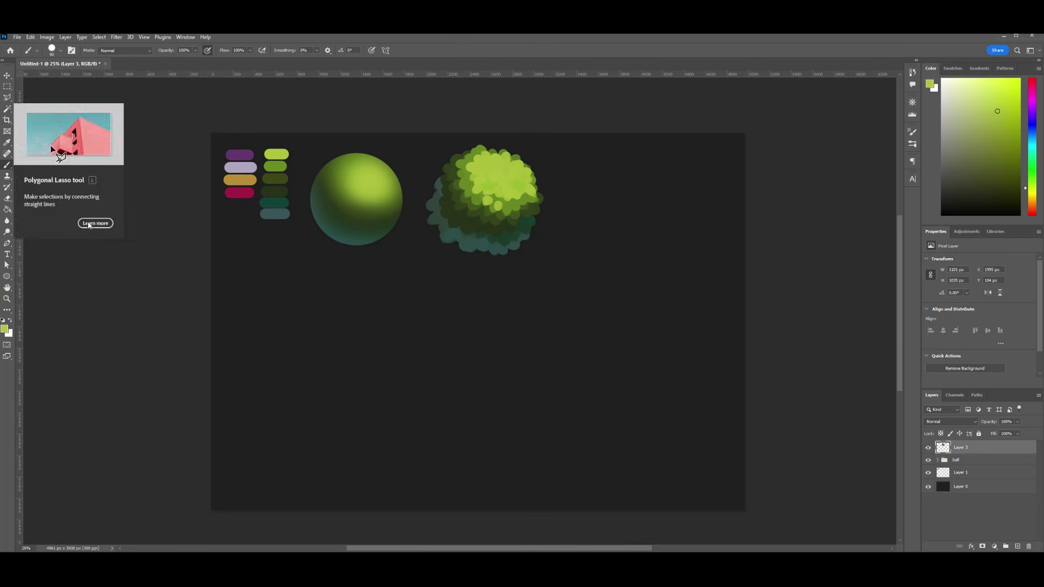
right_click(7, 276)
left_click(38, 275)
left_click_drag(275, 315, 444, 381)
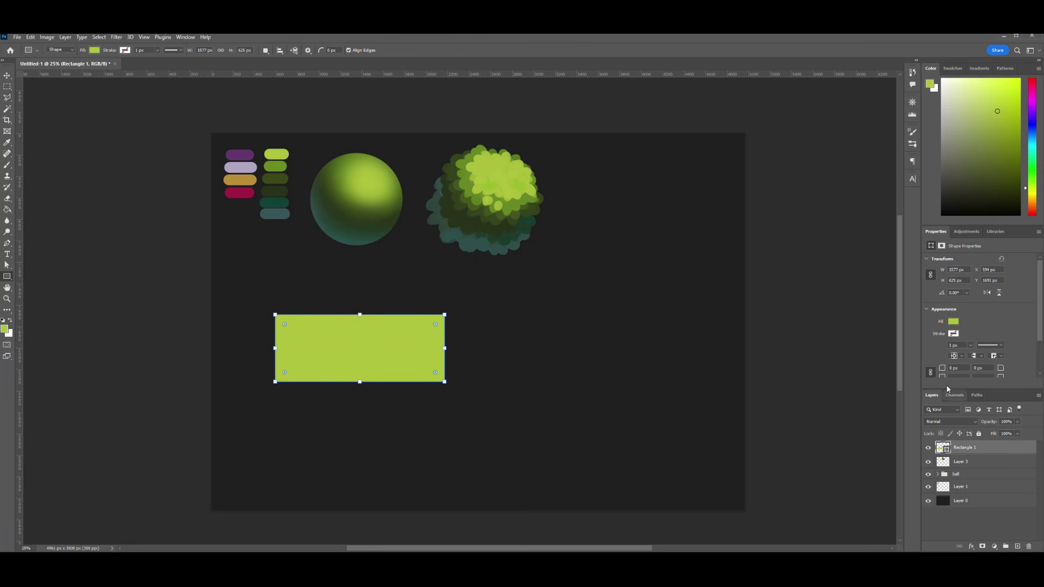
- Fill the rectangle with dark brown and adjust it with Free Transform
left_click(95, 50)
left_click(96, 52)
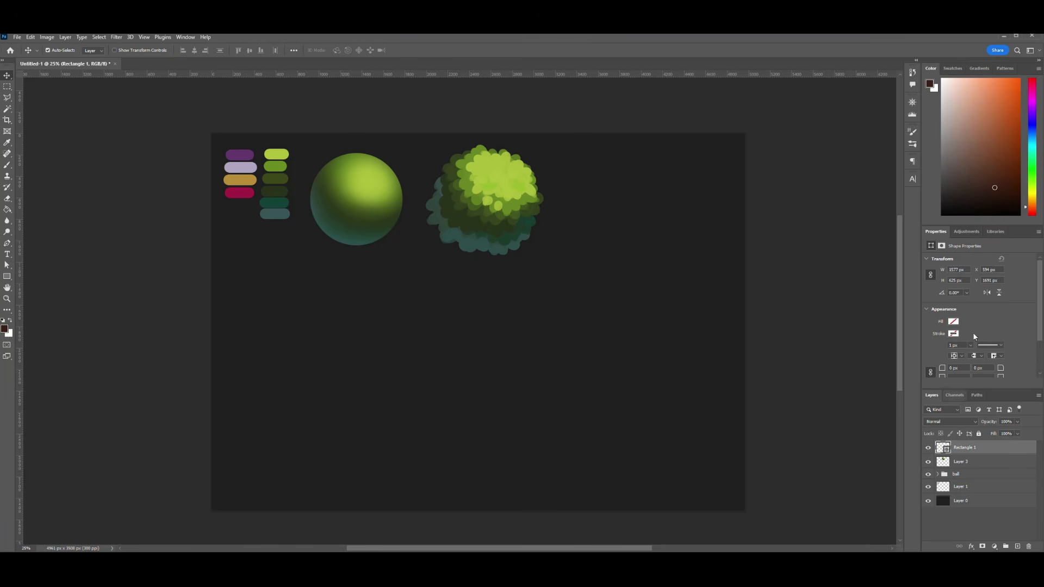
left_click(953, 321)
left_click(948, 338)
left_click(107, 182)
key("ctrl+t")
mouse_move(363, 381)
left_mouse_down()
mouse_move(364, 368)
mouse_move(378, 370)
left_mouse_up()
key("Return")
- Duplicate the brown rectangle and reshape the copy into a thin, wider strip of 1718 by 121 px along its base
left_click_drag(394, 364, 468, 411)
key("ctrl+t")
left_click_drag(278, 411, 264, 412)
left_click_drag(468, 411, 461, 412)
left_click_drag(364, 438, 369, 399)
key("Return")
- Recolour the thin strip olive green and reduce the height of the brown box above it
double_click(943, 448)
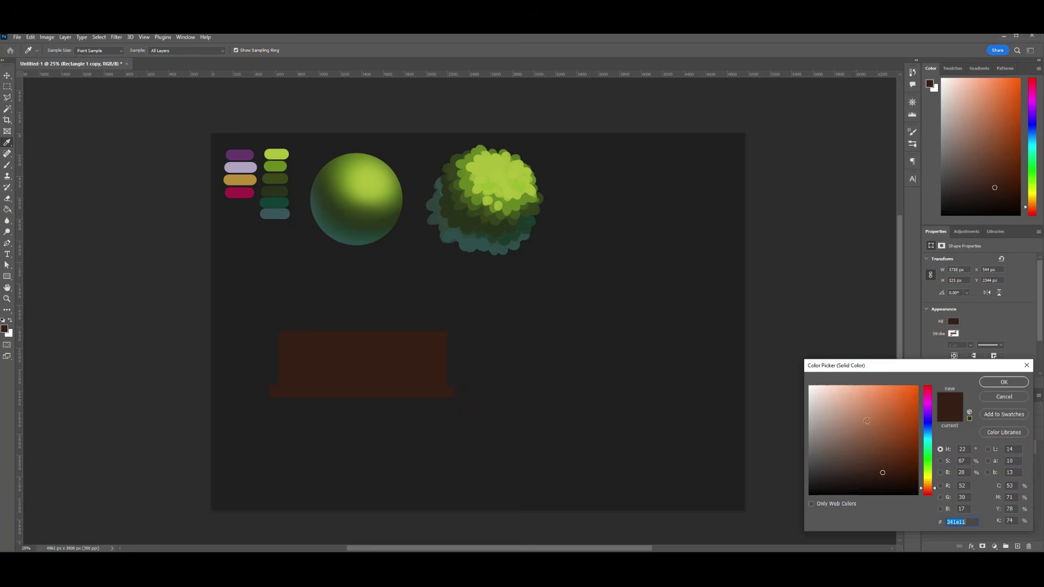
left_click(832, 449)
mouse_move(927, 491)
left_mouse_down()
mouse_move(926, 445)
mouse_move(927, 476)
left_mouse_up()
left_click(1002, 381)
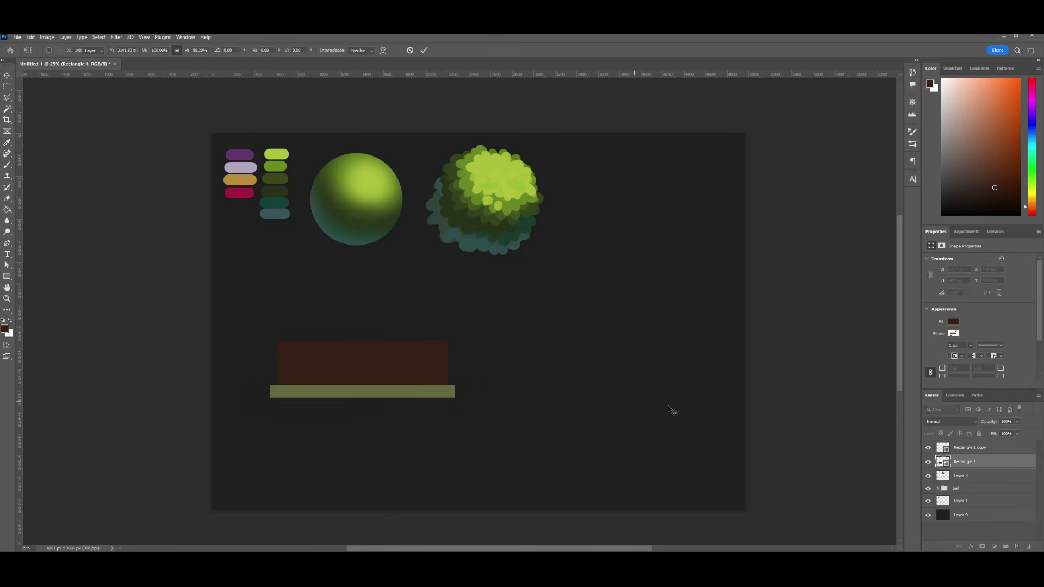
left_click(965, 461, "ctrl")
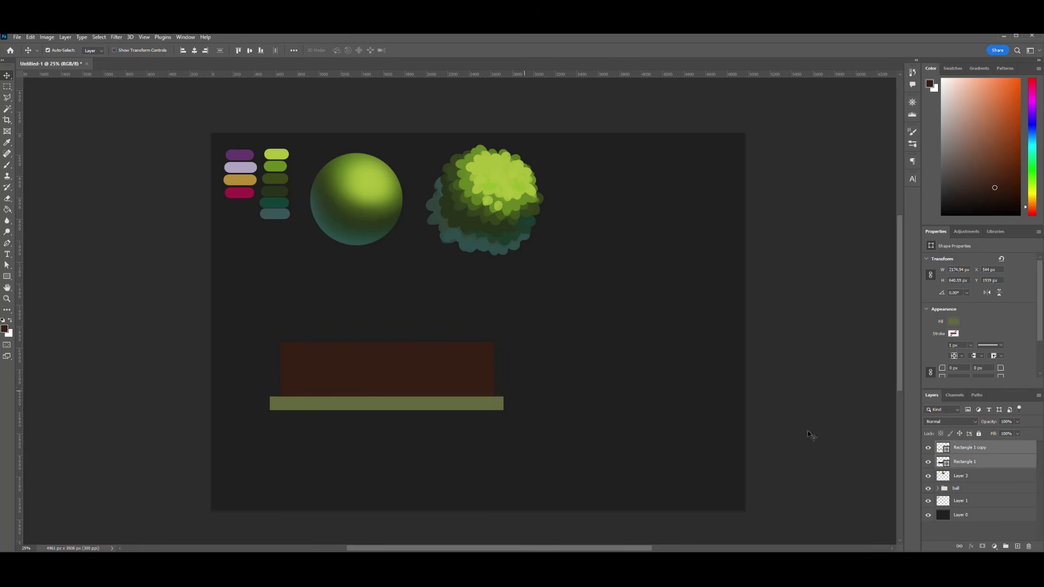
- Add a new layer and brush muted teal over the left part of the olive strip
left_click(1018, 547)
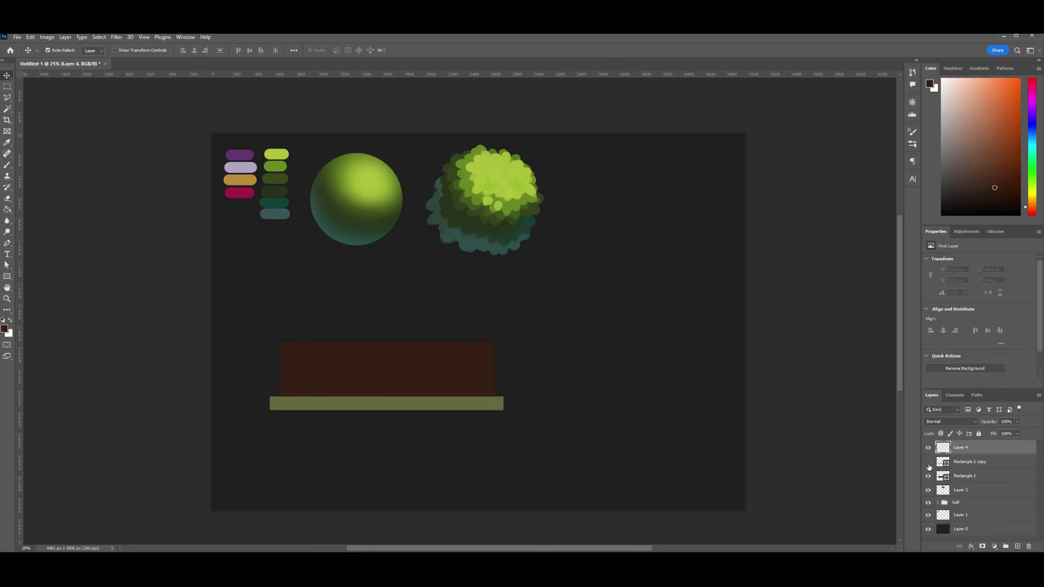
key("b")
left_click(274, 214, "alt")
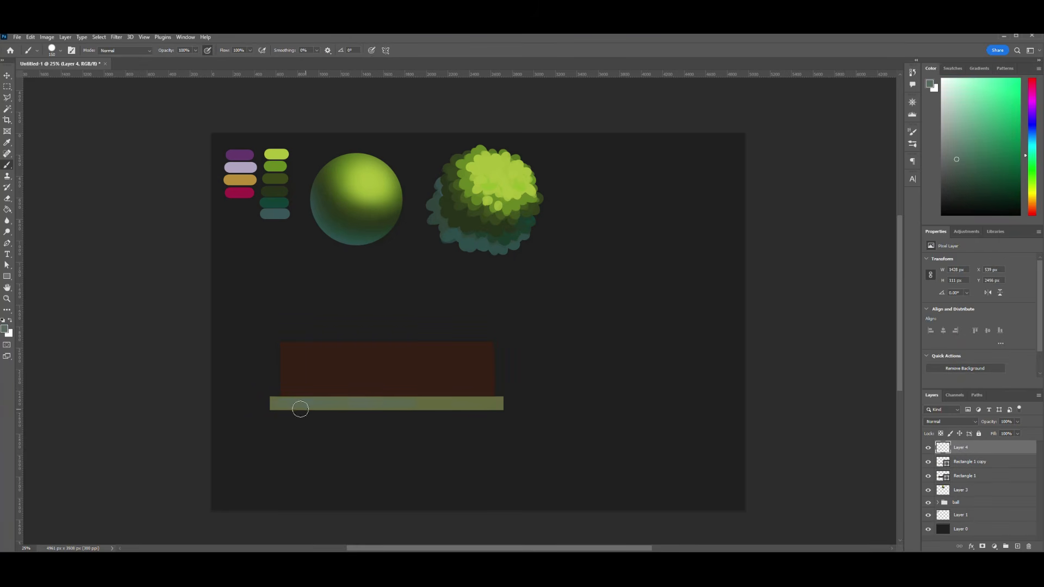
- Paint a thin, straight light olive highlight along the full length of the strip's upper edge
left_click(500, 400, "alt")
key("bracketleft")
key("bracketleft")
key("bracketleft")
key("bracketleft")
key("bracketleft")
key("bracketleft")
key("bracketleft")
key("bracketleft")
mouse_move(272, 397)
left_mouse_down()
mouse_move(323, 398)
mouse_move(418, 247)
left_mouse_up()
key("ctrl+z")
key("ctrl+plus")
key("ctrl+plus")
left_click(177, 352)
left_click(641, 353, "shift")
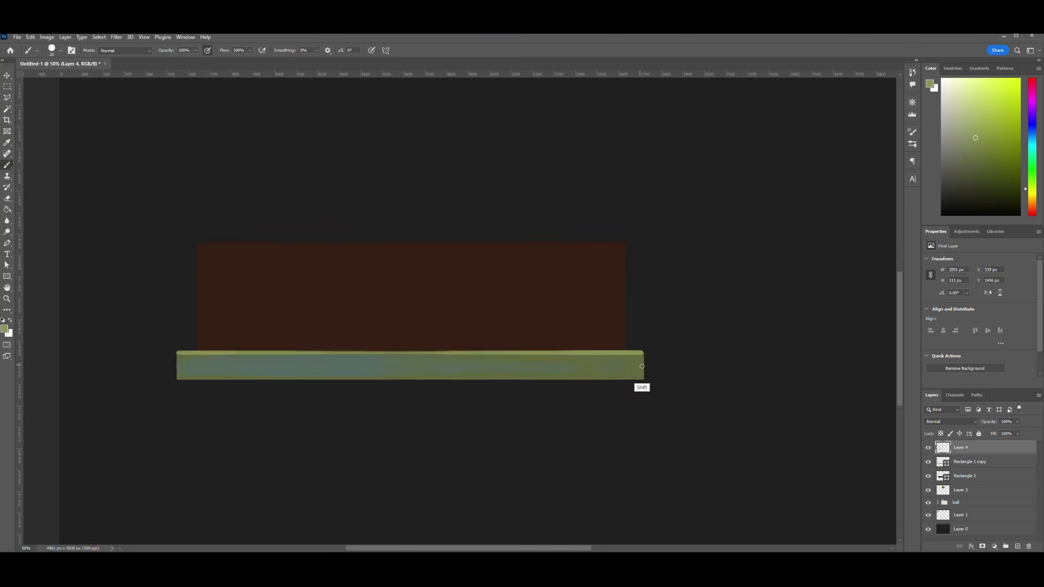
- Erase small notches into the strip's highlight edge and roughen its underside with muted teal brush strokes
key("e")
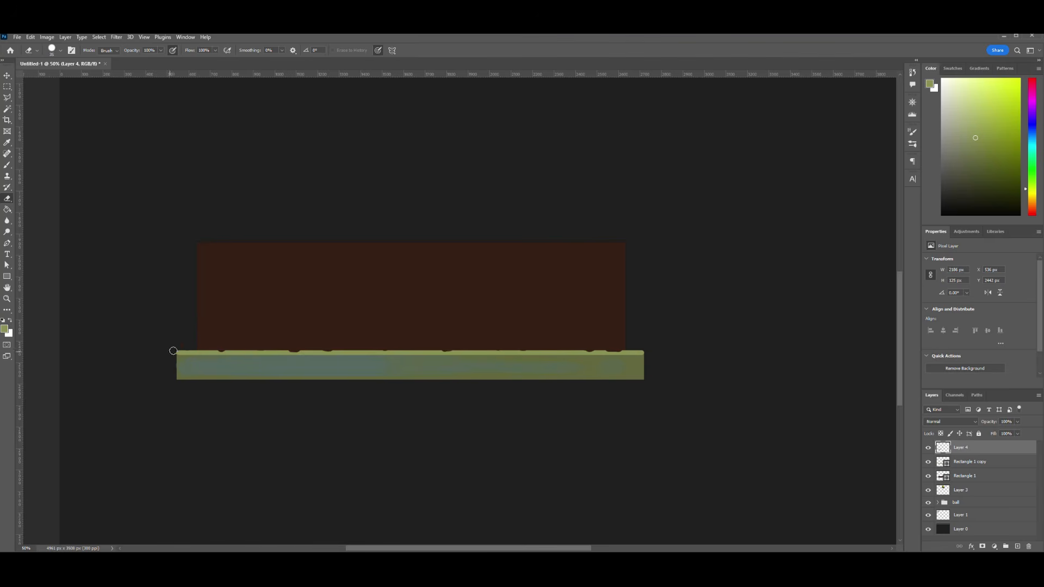
key("b")
left_click_drag(178, 355, 205, 356)
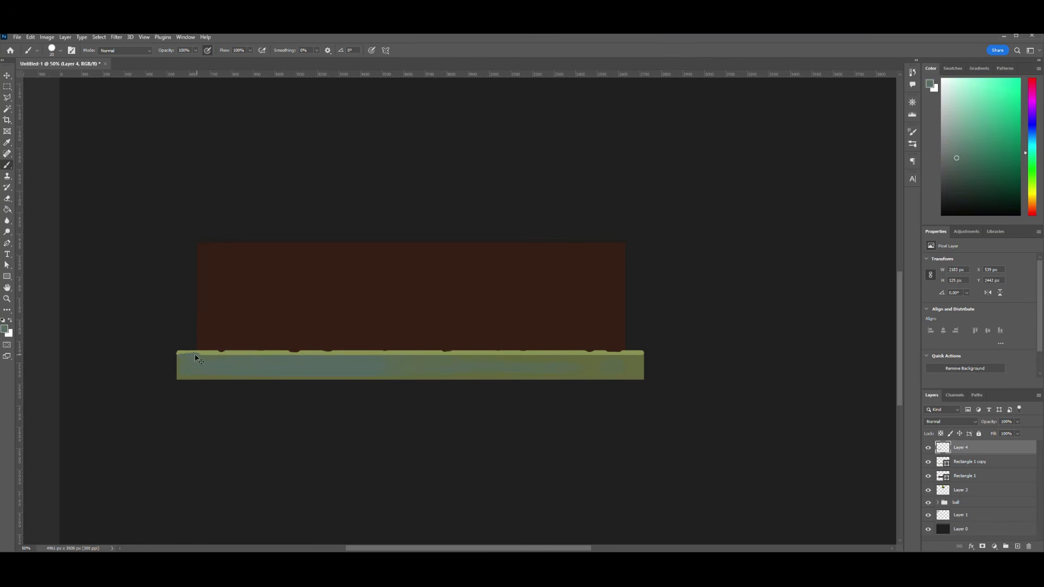
left_click(292, 359, "alt")
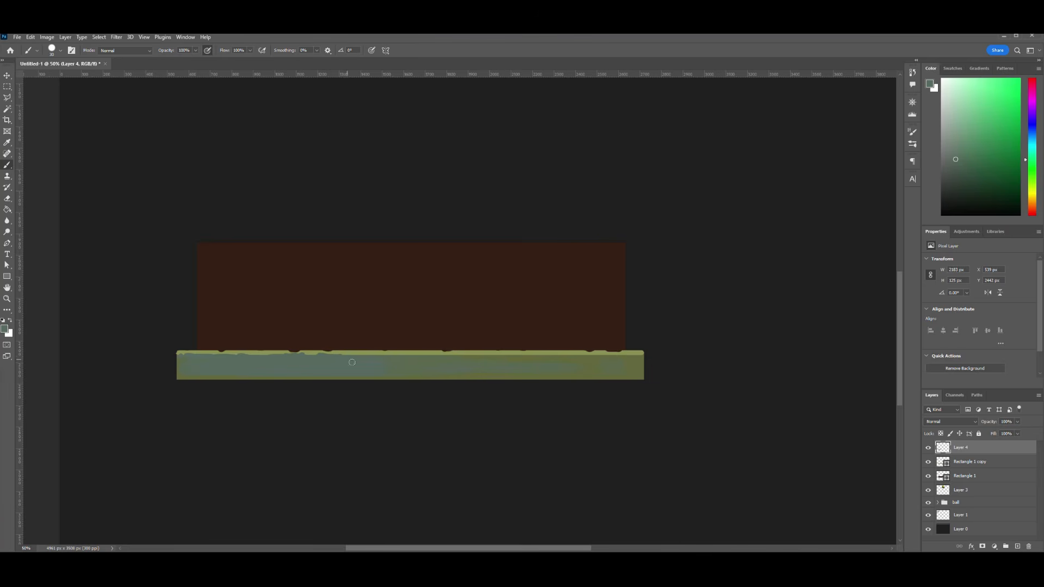
left_click(545, 350, "alt")
- Refine the worn highlight edge with the Eraser and touch up its underside with darker olive strokes
key("e")
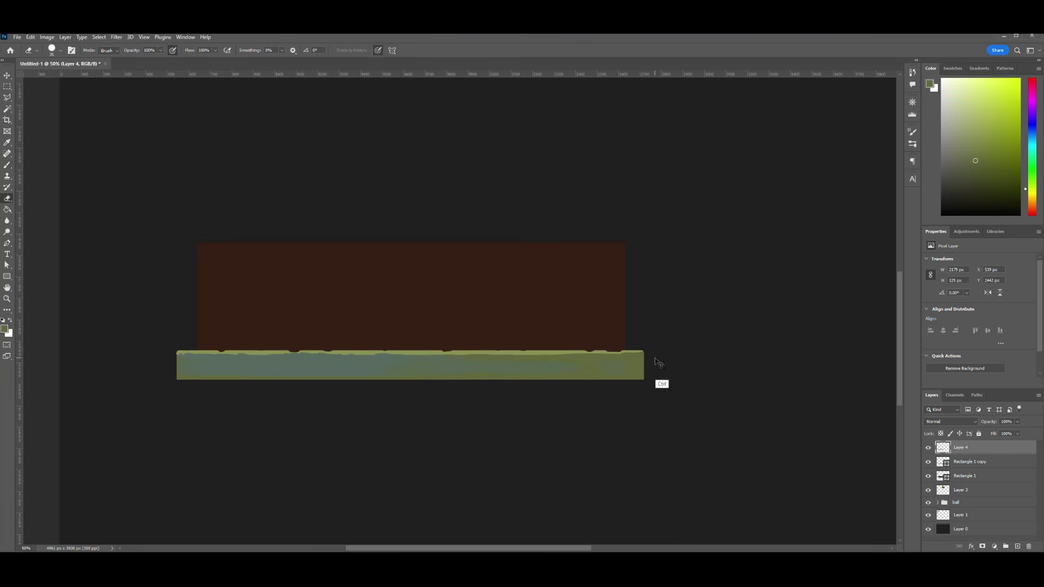
key("b")
left_click(213, 357, "alt")
left_click(526, 358, "alt")
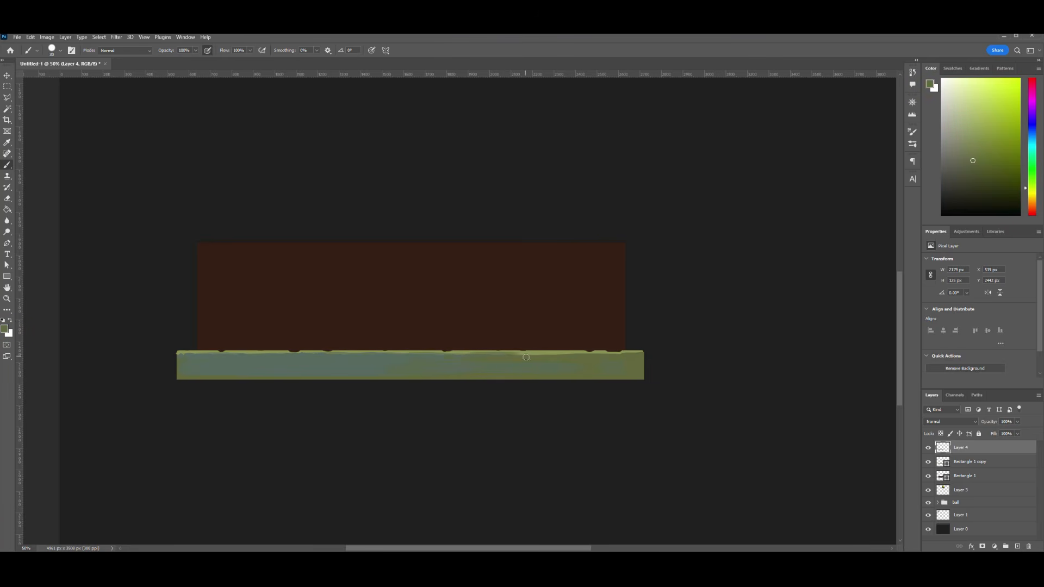
- Group the brown box, the strip and its painted detail layer
left_click(994, 472, "shift")
key("ctrl+g")
key("ctrl+minus")
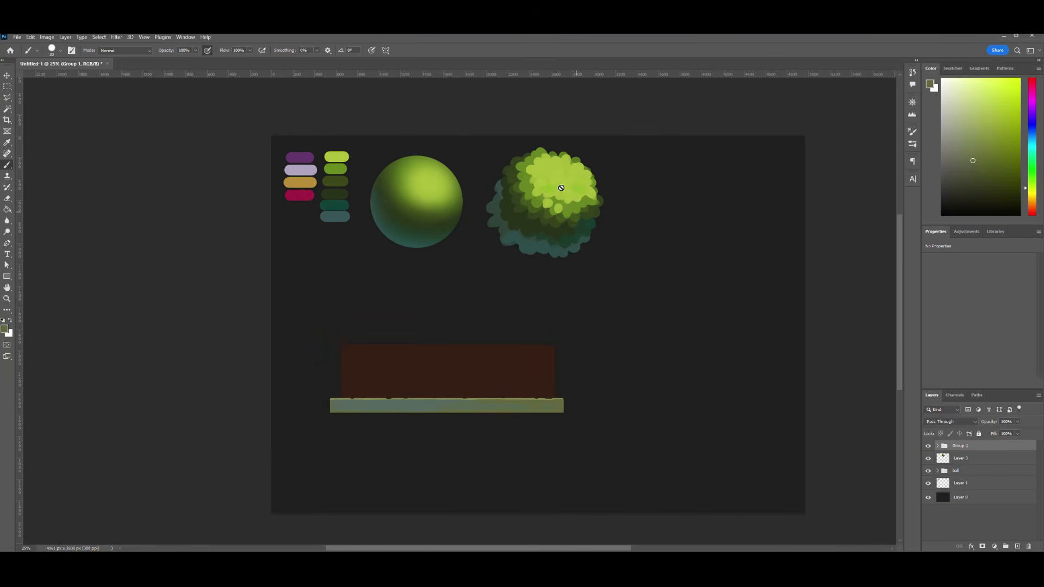
- Duplicate the ball group and merge the copy into a single layer
key("v")
left_click(940, 472)
left_click_drag(1013, 505, 1017, 546)
key("ctrl+e")
- Place shaded ball copies behind the planter box and scale down the one at its right end
left_click_drag(415, 198, 508, 323)
key("ctrl+t")
left_click_drag(560, 284, 545, 319)
key("Return")
- Add another ball copy above the planter's left end and scale it down to a small ball overlapping the others
mouse_move(382, 326)
left_mouse_down("alt")
mouse_move(446, 327)
mouse_move(375, 313)
left_mouse_up("alt")
key("ctrl+t")
left_click_drag(422, 256, 399, 279)
left_click_drag(376, 302, 398, 280)
left_click_drag(420, 259, 409, 269)
left_click_drag(405, 281, 413, 269)
left_click(424, 50)
- Move the ball copy layers into the planter box's group, beneath the box and strip layers
left_click(955, 458)
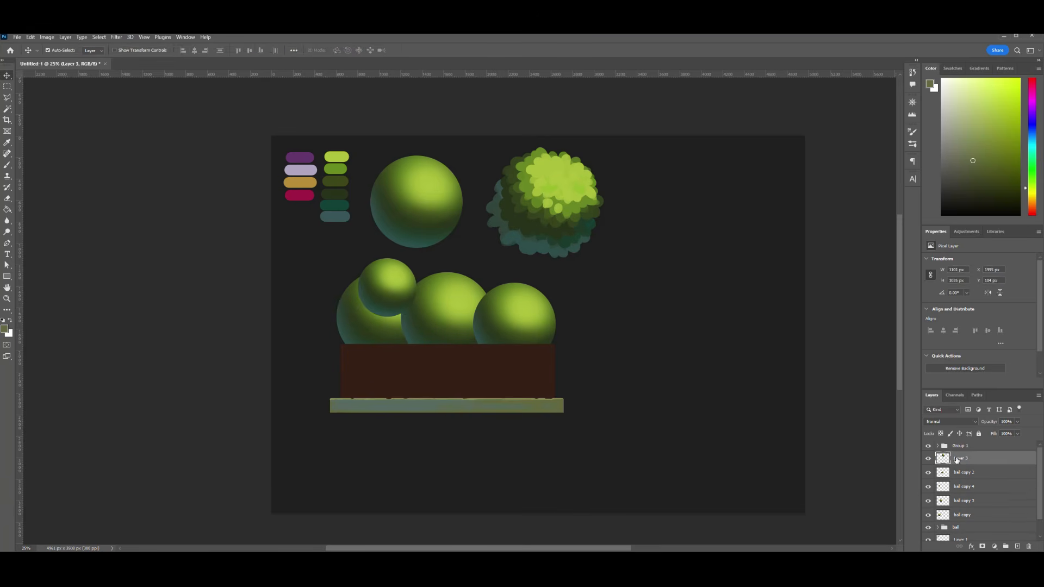
left_click(941, 473)
scroll(975, 504, "down", 1)
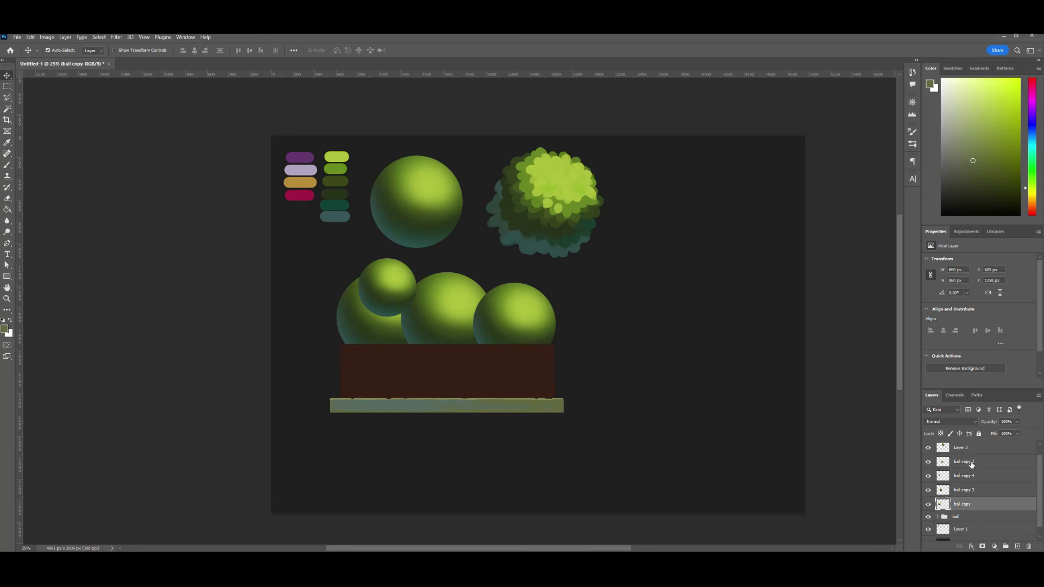
left_click(975, 504, "shift")
scroll(975, 504, "down", 1)
left_click(929, 508)
left_click(930, 507)
scroll(958, 478, "up", 1)
left_click_drag(958, 472, 957, 445)
left_click(937, 446)
left_click(971, 464)
left_click(984, 496, "shift")
left_click_drag(984, 496, 958, 470)
scroll(978, 489, "down", 2)
scroll(975, 485, "up", 2)
scroll(946, 500, "down", 1)
left_click(960, 493)
- Duplicate the small ball at the planter's left end
left_click(390, 295)
left_click_drag(949, 506, 1017, 546)
scroll(965, 484, "up", 1)
- Move the whole planter group down and slightly left on the canvas
left_click(938, 446)
key("ctrl+t")
left_click_drag(495, 331, 485, 373)
key("Return")
left_click(937, 446)
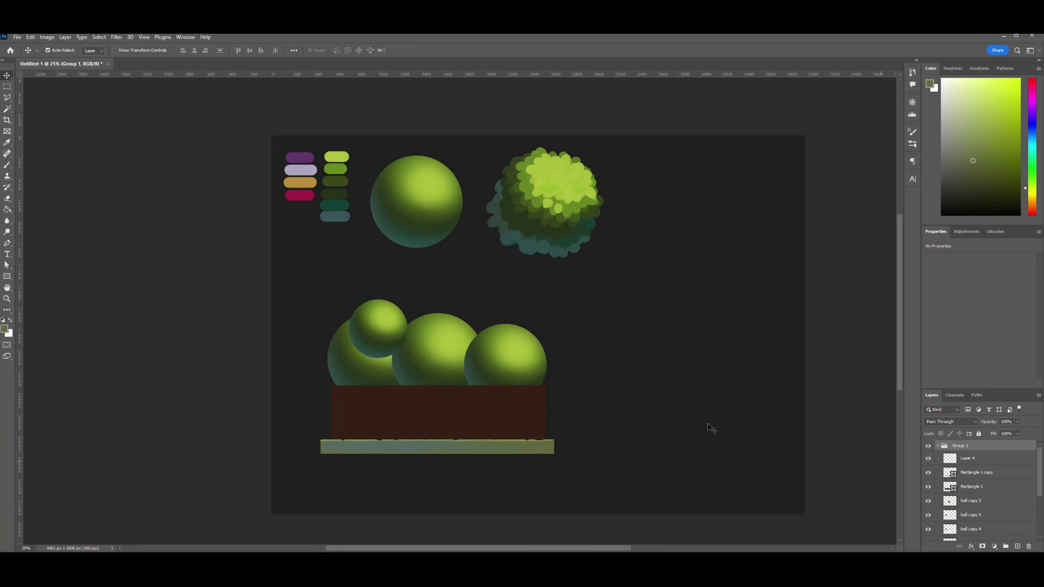
- Transform the duplicated ball into place among the balls toward the planter's middle and make further copies of it
left_click(941, 509)
key("ctrl+t")
left_click_drag(392, 328, 460, 345)
mouse_move(475, 317)
left_mouse_down()
mouse_move(450, 354)
mouse_move(430, 324)
mouse_move(472, 332)
mouse_move(493, 303)
mouse_move(479, 318)
left_mouse_up()
key("Return")
key("ctrl+j")
- Duplicate the middle ball, raise the copy in the layer order, and scale it into a smaller ball at the cluster's center-right
key("ctrl+j")
key("ctrl+t")
key("Return")
left_click(440, 361)
- Add another ball copy near the top of the cluster and scale it down to a small ball
key("ctrl+j")
left_click_drag(440, 360, 479, 341)
left_click_drag(971, 533, 971, 485)
mouse_move(485, 344)
left_mouse_down()
mouse_move(496, 373)
mouse_move(485, 360)
left_mouse_up()
key("ctrl+t")
key("Return")
key("ctrl+j")
left_click_drag(484, 359, 502, 307)
key("ctrl+t")
key("Return")
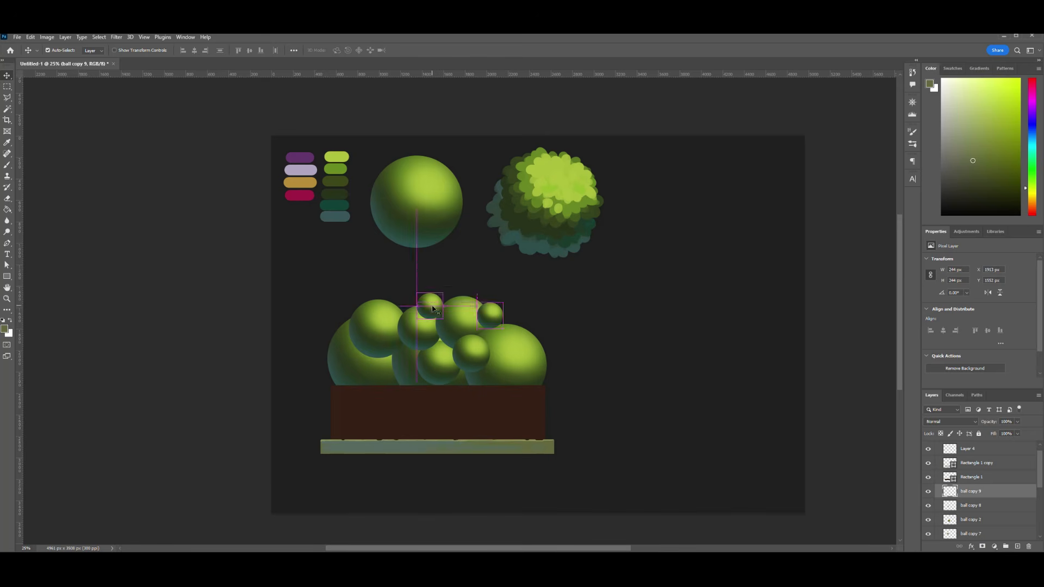
- Adjust the size and position of the large ball at the planter's left end
left_click_drag(353, 361, 357, 367)
key("ctrl+t")
left_click_drag(419, 308, 425, 304)
left_click_drag(389, 363, 386, 361)
key("Return")
scroll(953, 483, "up", 6)
left_click(938, 446)
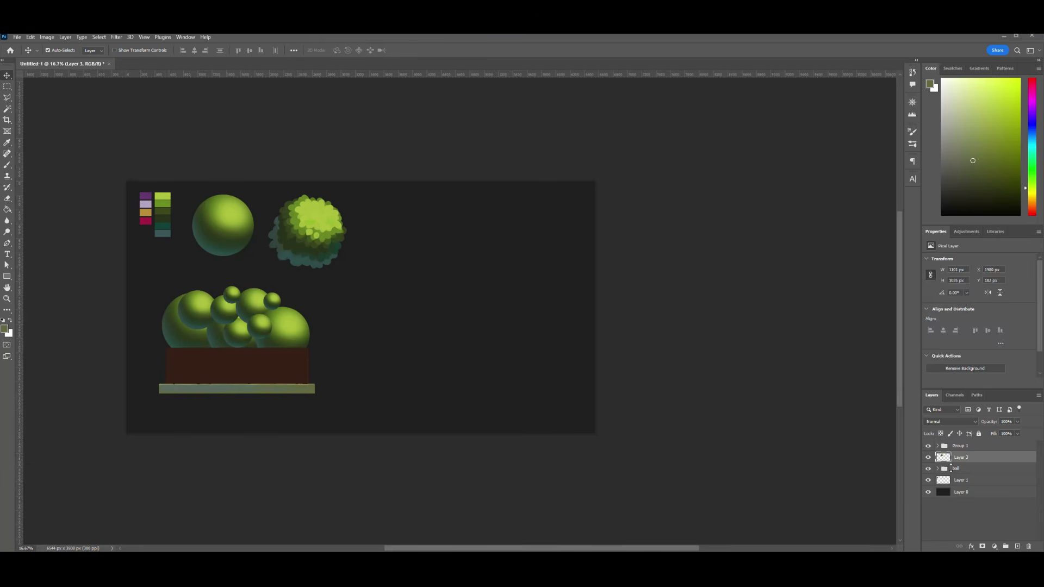
- Widen the canvas to about 6044 px and move the planter group to its upper right area
left_click(940, 447)
left_click(929, 446)
key("ctrl+t")
left_click_drag(272, 359, 321, 357)
key("Return")
key("ctrl+t")
left_click(410, 50)
key("ctrl+t")
left_click_drag(473, 263, 339, 375)
key("ctrl+z")
left_click(411, 51)
- Duplicate the planter group and place the copy in the lower left area of the canvas
left_click_drag(973, 446, 1018, 546)
key("ctrl+t")
left_click_drag(474, 255, 221, 393)
key("Return")
key("ctrl+plus")
key("ctrl+plus")
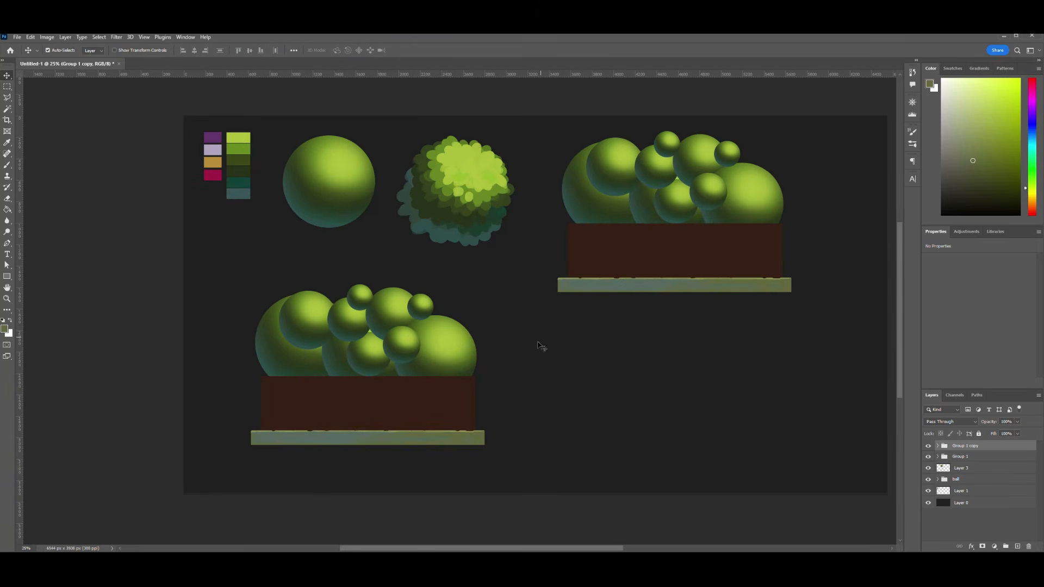
- Merge the duplicated planter group into a single layer and add a new layer above it for painting
key("ctrl+e")
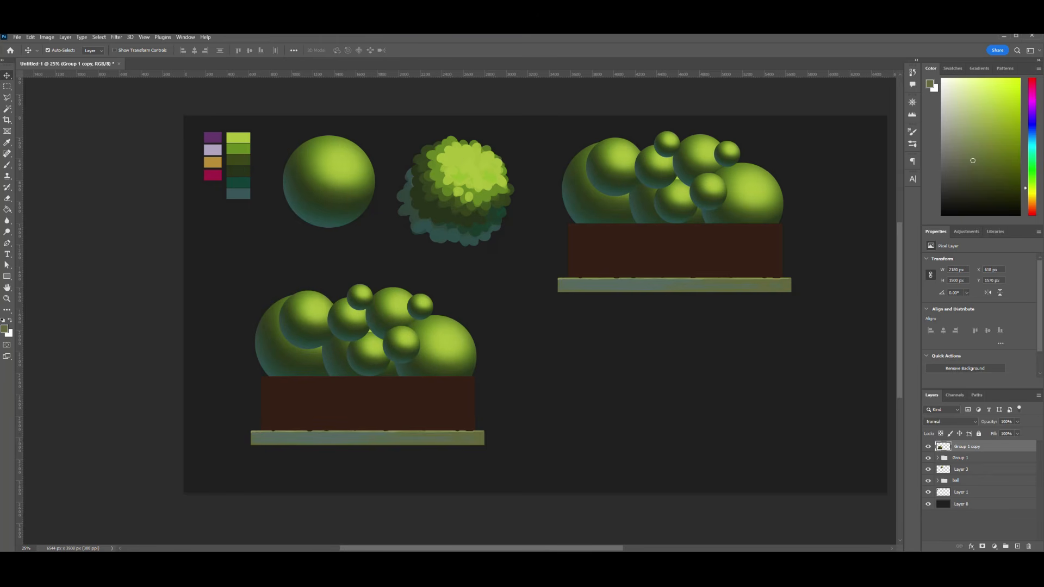
left_click(1017, 546)
key("b")
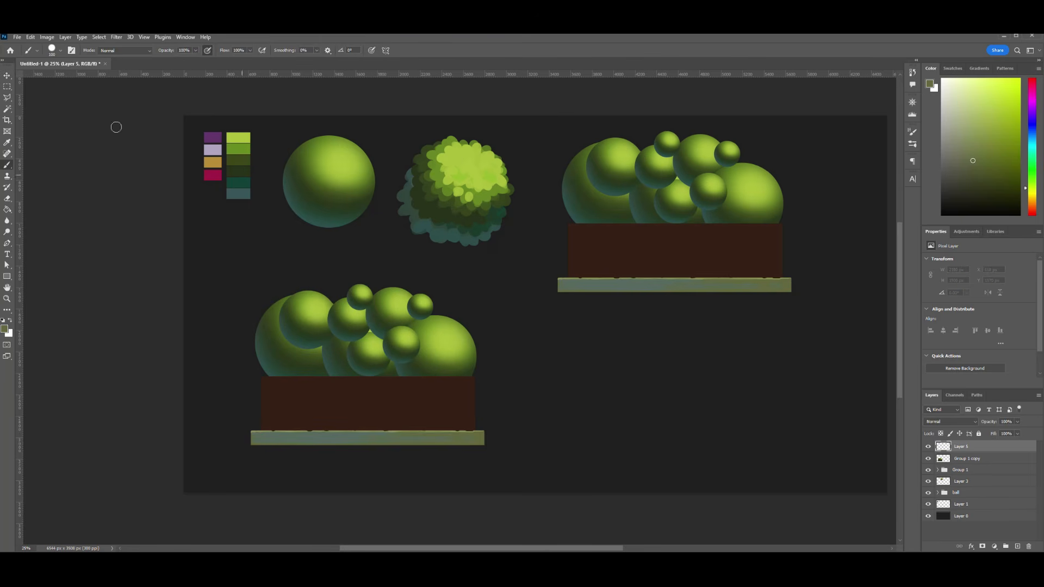
- Paint clustered mid-green leaf dabs over the balls of the lower planter
left_click(55, 50)
left_click(312, 286)
left_click(318, 299, "alt")
mouse_move(438, 317)
left_mouse_down()
mouse_move(457, 332)
mouse_move(448, 315)
mouse_move(466, 321)
mouse_move(478, 335)
mouse_move(467, 359)
left_mouse_up()
left_click(464, 330, "alt")
key("ctrl+z")
mouse_move(406, 293)
left_mouse_down()
mouse_move(432, 300)
mouse_move(382, 292)
mouse_move(404, 296)
left_mouse_up()
mouse_move(308, 293)
left_mouse_down()
mouse_move(334, 294)
mouse_move(301, 296)
mouse_move(328, 299)
mouse_move(313, 306)
mouse_move(276, 299)
mouse_move(286, 315)
mouse_move(301, 315)
mouse_move(291, 330)
mouse_move(341, 312)
mouse_move(388, 323)
mouse_move(359, 289)
mouse_move(399, 341)
mouse_move(443, 352)
mouse_move(442, 338)
mouse_move(387, 351)
mouse_move(396, 358)
mouse_move(418, 314)
mouse_move(347, 347)
mouse_move(372, 296)
mouse_move(312, 321)
mouse_move(336, 347)
mouse_move(307, 339)
mouse_move(335, 347)
mouse_move(304, 323)
mouse_move(348, 343)
mouse_move(349, 361)
mouse_move(312, 348)
mouse_move(286, 312)
mouse_move(316, 359)
mouse_move(429, 375)
mouse_move(379, 356)
mouse_move(457, 360)
left_mouse_up()
- Pick the bright yellow-green swatch and dab highlights over the lit parts of the lower planter's bush
left_click(238, 137, "alt")
mouse_move(396, 298)
left_mouse_down()
mouse_move(427, 308)
mouse_move(463, 365)
left_mouse_up()
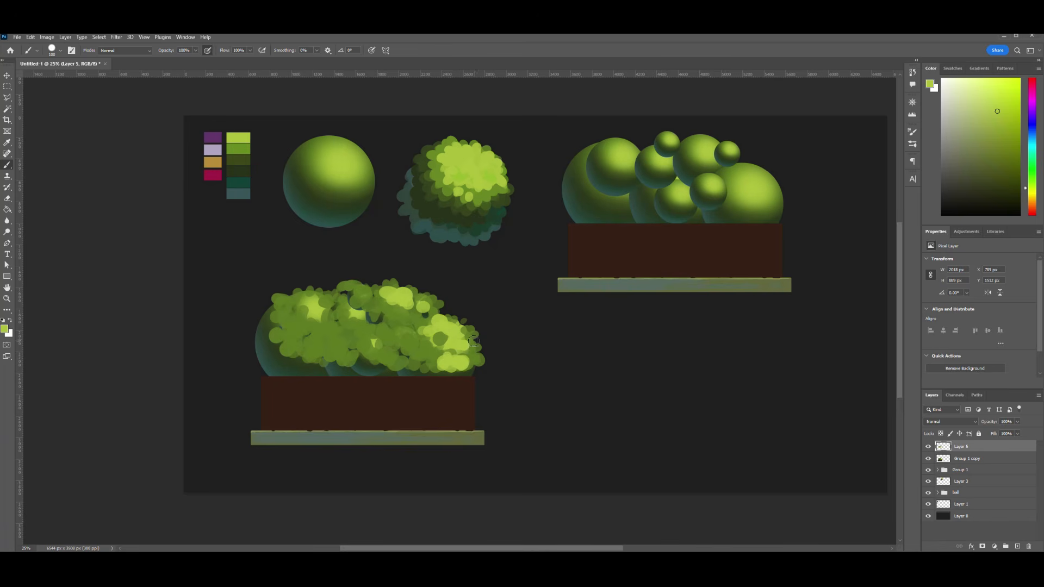
mouse_move(411, 346)
left_mouse_down()
mouse_move(380, 343)
mouse_move(389, 354)
mouse_move(404, 333)
left_mouse_up()
mouse_move(342, 321)
left_mouse_down()
mouse_move(372, 329)
mouse_move(359, 308)
mouse_move(359, 318)
mouse_move(321, 299)
mouse_move(321, 321)
mouse_move(366, 294)
left_mouse_up()
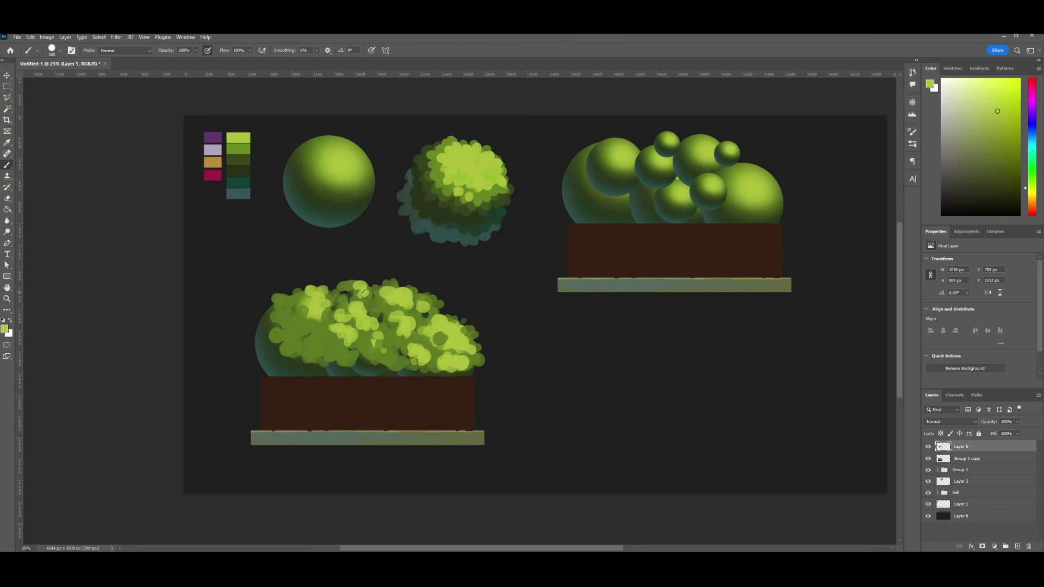
left_click(371, 297)
mouse_move(293, 322)
left_mouse_down()
mouse_move(316, 326)
mouse_move(334, 348)
left_mouse_up()
- Sample the dark teal at the ball's shaded edge and dab leaves along the bush's left side
left_click(268, 367, "alt")
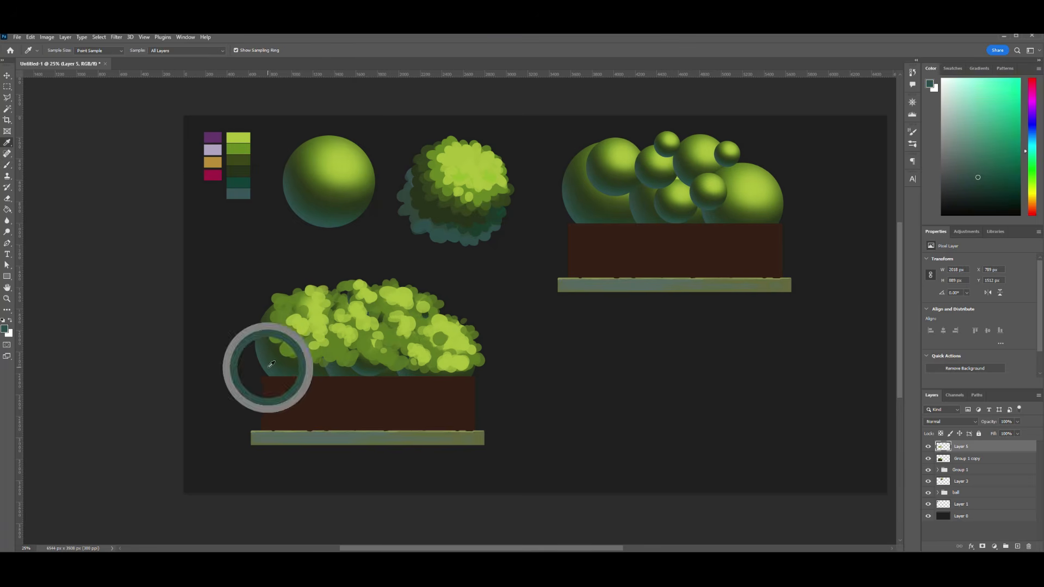
mouse_move(264, 365)
left_mouse_down()
mouse_move(261, 356)
mouse_move(254, 371)
mouse_move(264, 326)
left_mouse_up()
left_click(256, 319, "alt")
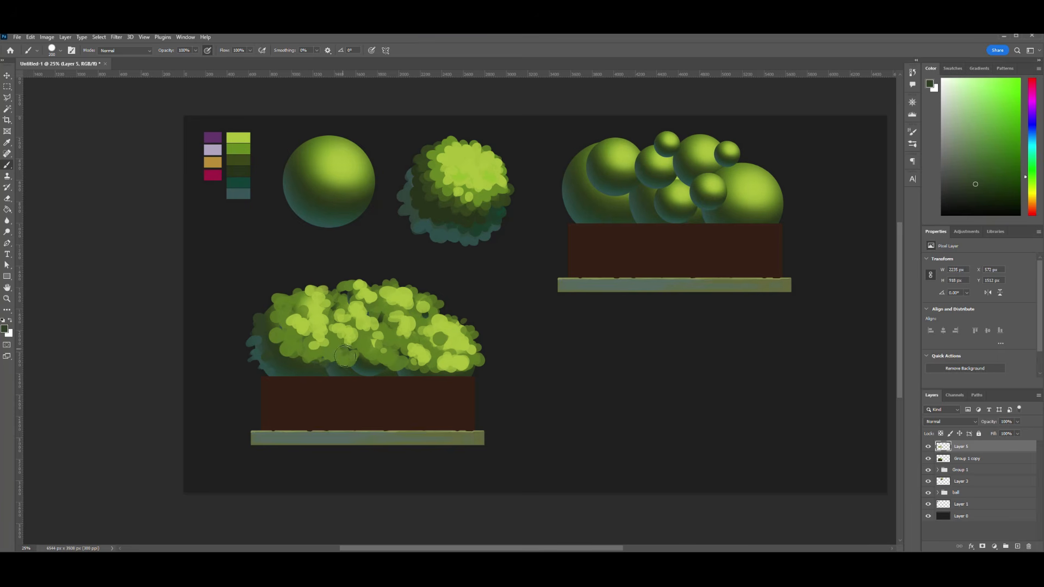
- Dab dark green shadow leaves into the gaps between the bush's highlights
mouse_move(345, 357)
left_mouse_down()
mouse_move(360, 344)
mouse_move(368, 359)
mouse_move(396, 366)
mouse_move(398, 348)
left_mouse_up()
key("ctrl+z")
key("ctrl+z")
left_click(388, 341)
left_click_drag(343, 308, 375, 312)
key("ctrl+z")
left_click_drag(377, 315, 383, 321)
key("ctrl+z")
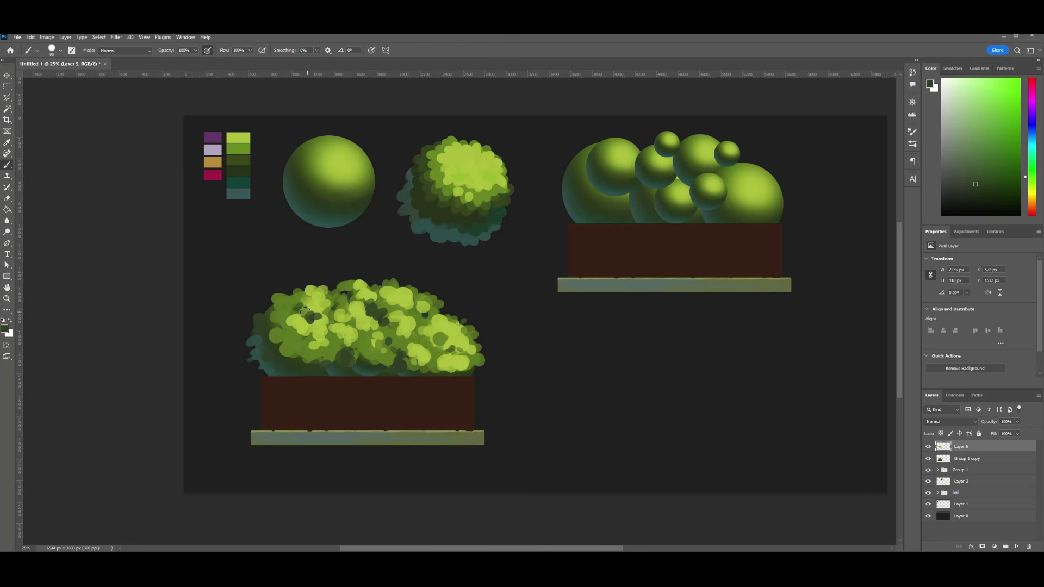
left_click_drag(313, 301, 329, 312)
- Add mid-green, teal and dark green leaf dabs around the upper part of the bush
left_click(346, 295, "alt")
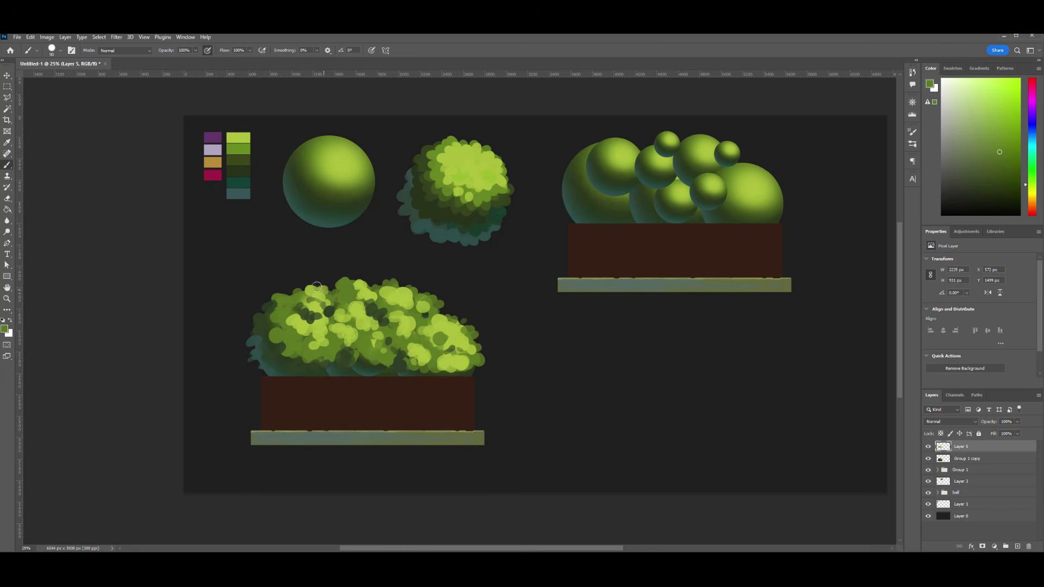
left_click(306, 212, "alt")
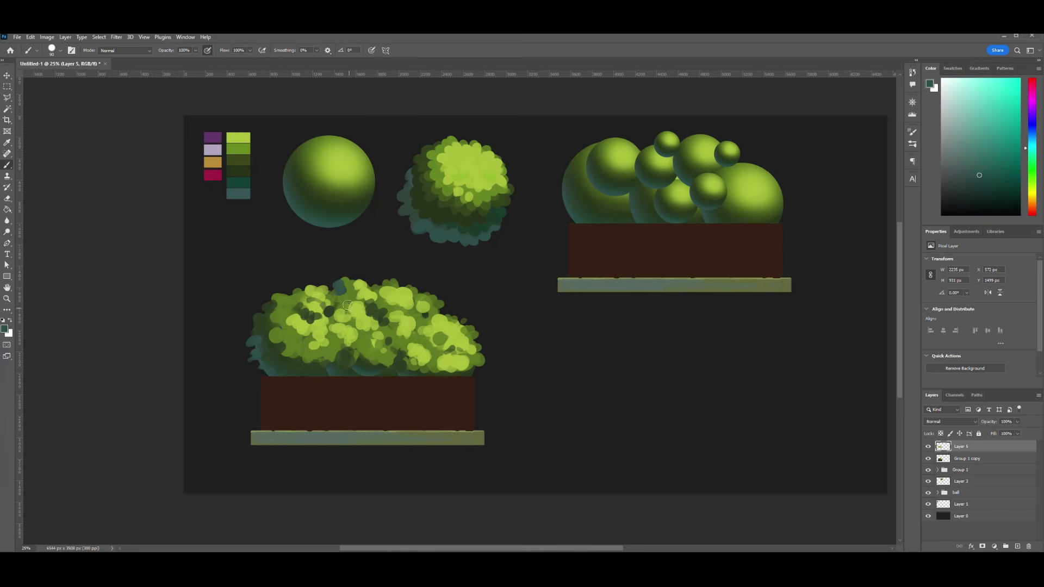
left_click(385, 301, "alt")
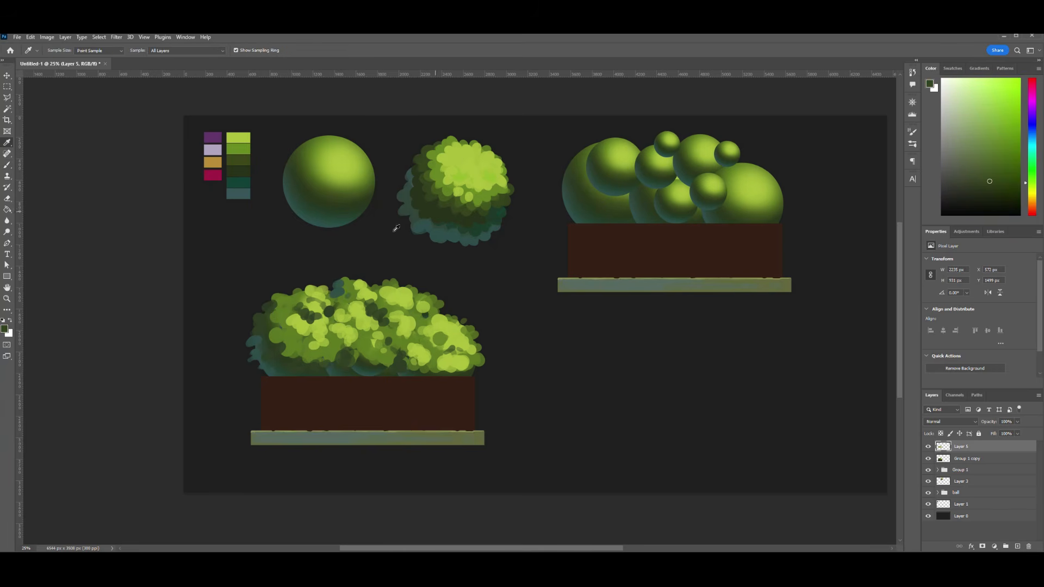
left_click_drag(336, 300, 351, 288)
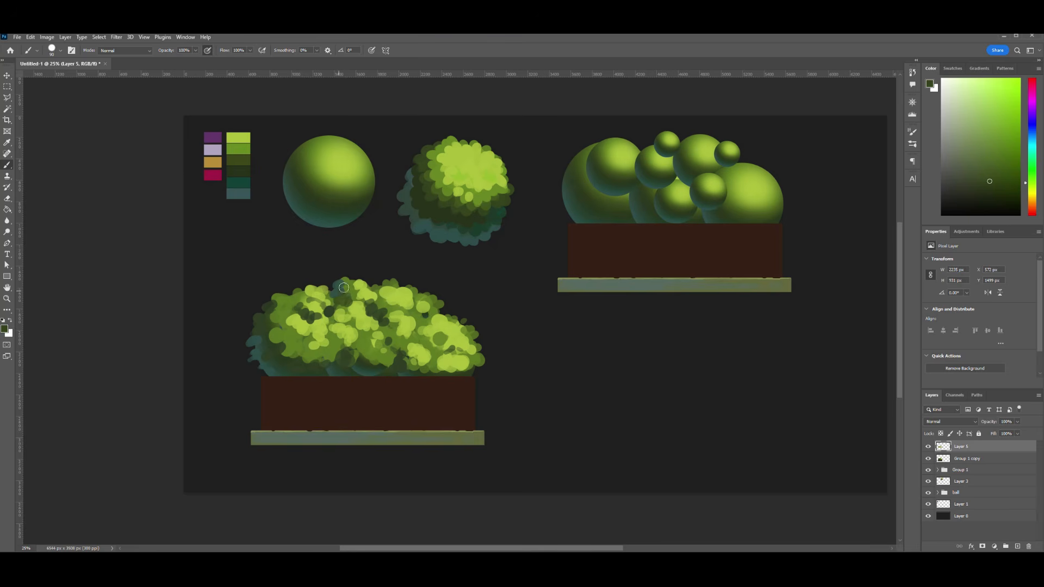
left_click(383, 293, "alt")
left_click_drag(385, 288, 377, 301)
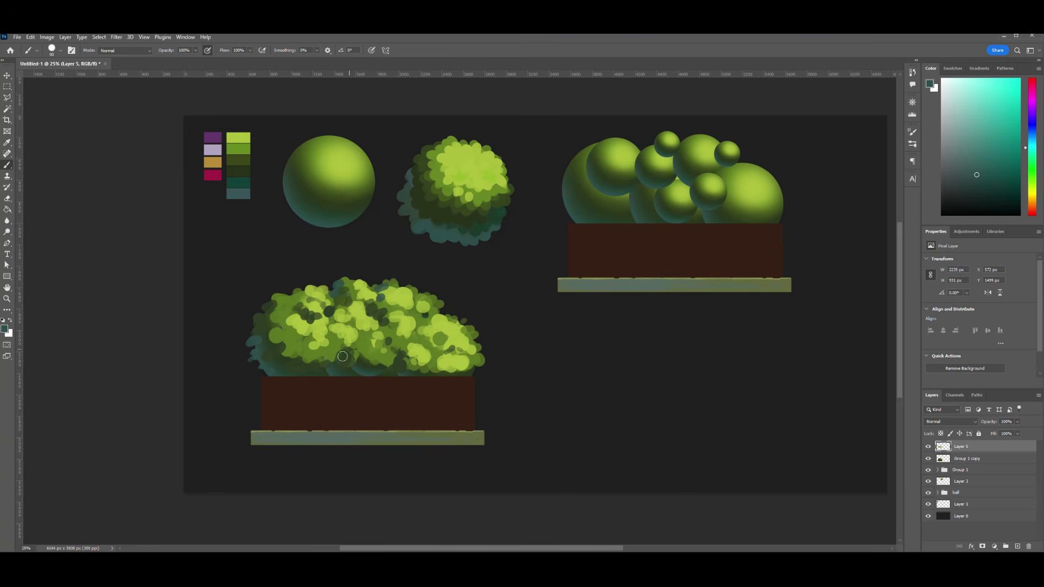
- Sample a dark green from the round bush and dab shadow leaves along the lower part of the planter's bush
left_click(434, 215, "alt")
left_click_drag(287, 349, 297, 365)
left_click_drag(308, 363, 314, 365)
key("ctrl+z")
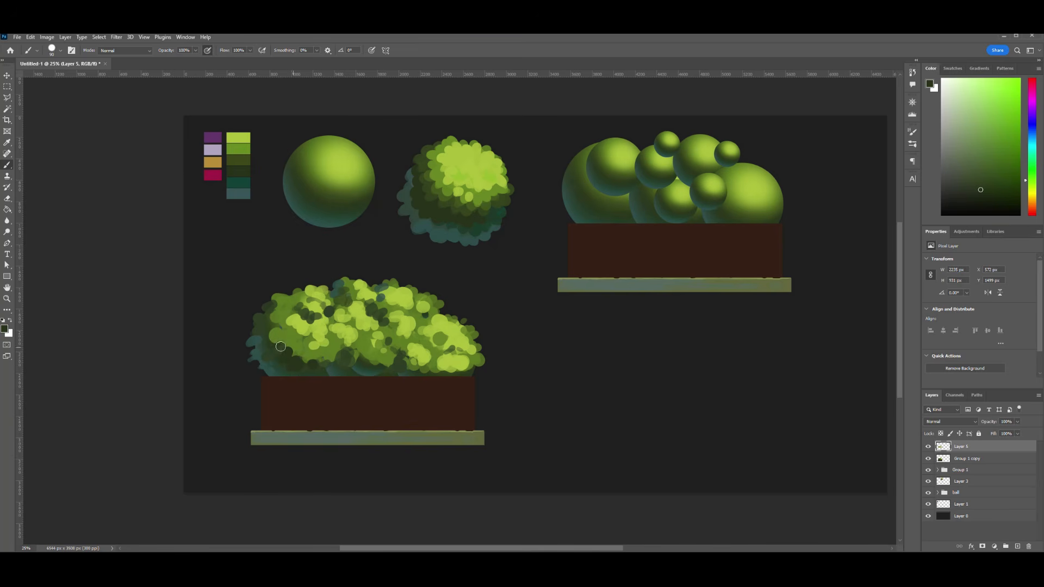
left_click_drag(344, 366, 350, 372)
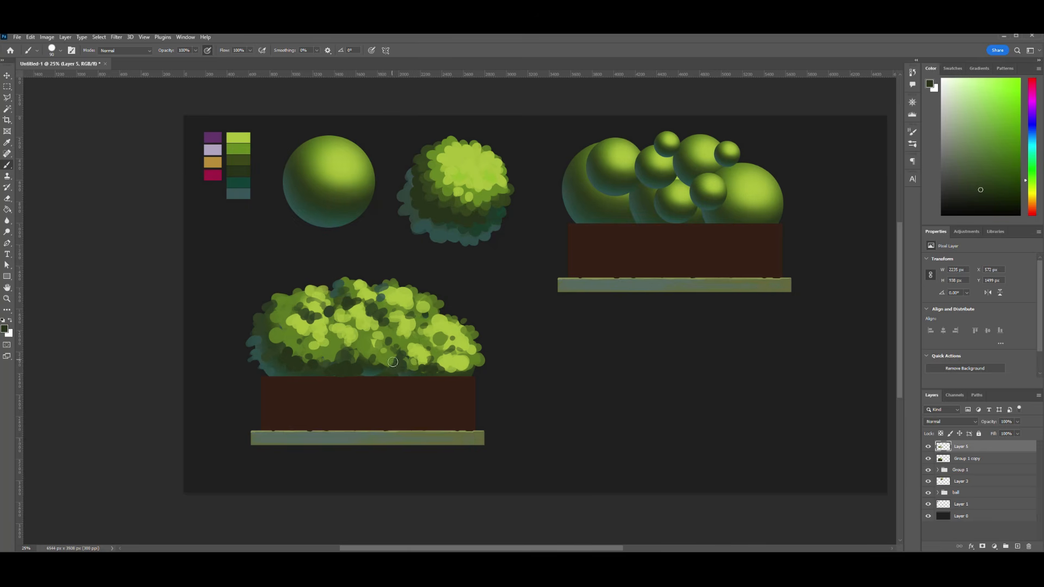
left_click_drag(341, 349, 352, 355)
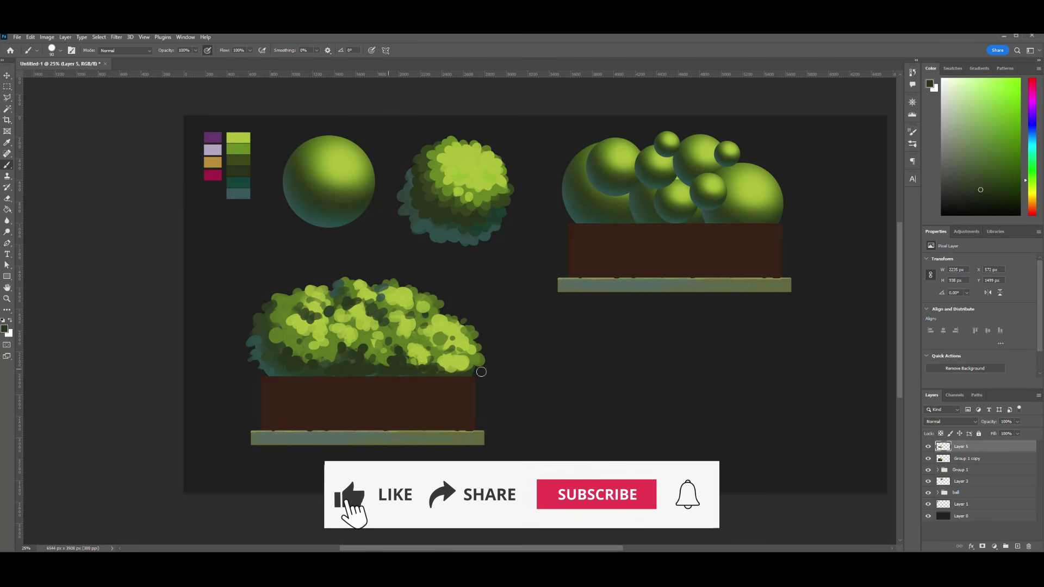
key("ctrl+minus")
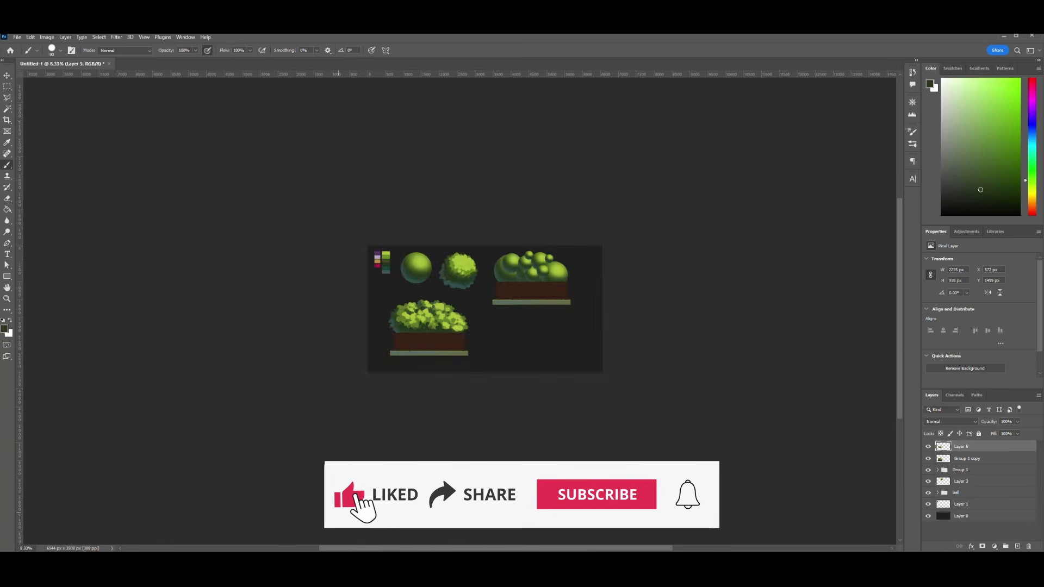
key("ctrl+plus")
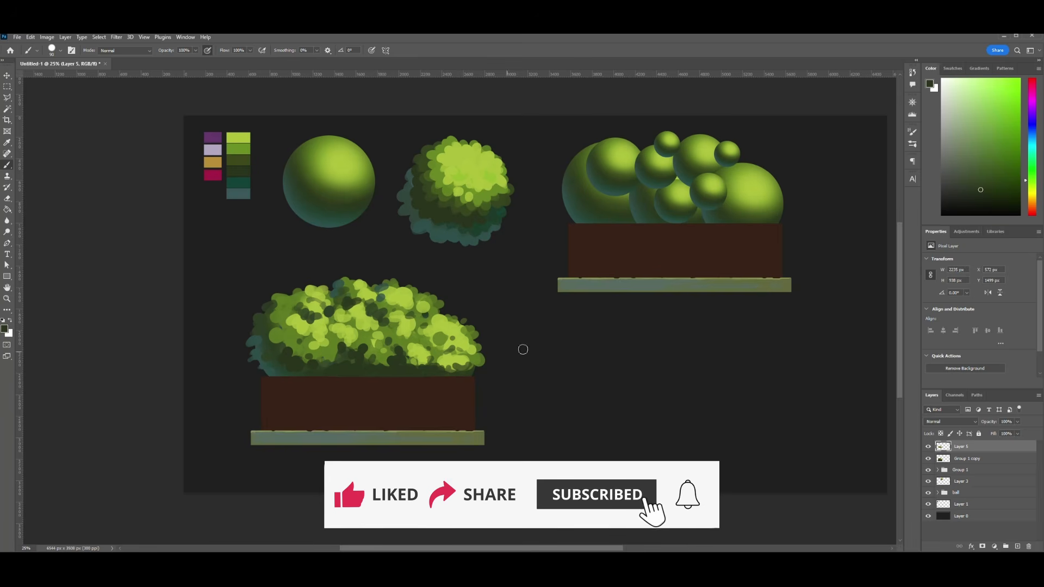
key("bracketright")
key("bracketright")
key("bracketright")
key("bracketright")
key("bracketright")
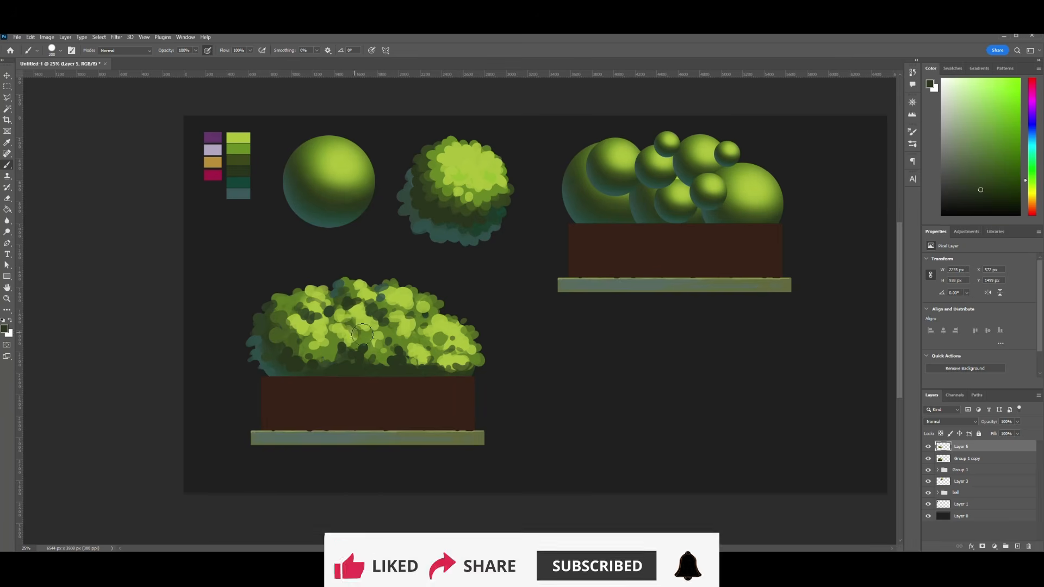
key("bracketleft")
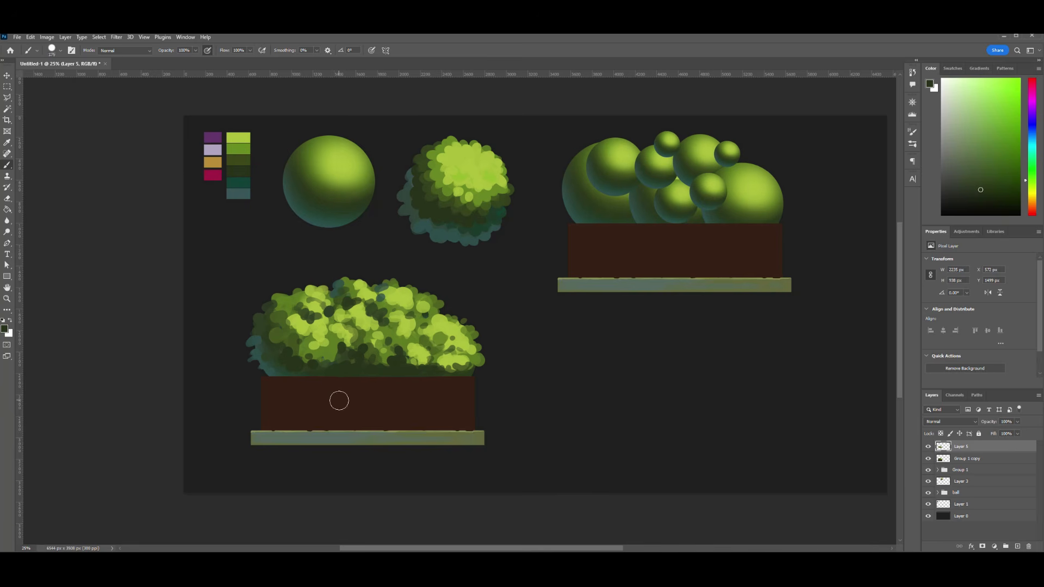
- Pick a dark brown, thin the brush, and try a horizontal line across the lower planter box
key("i")
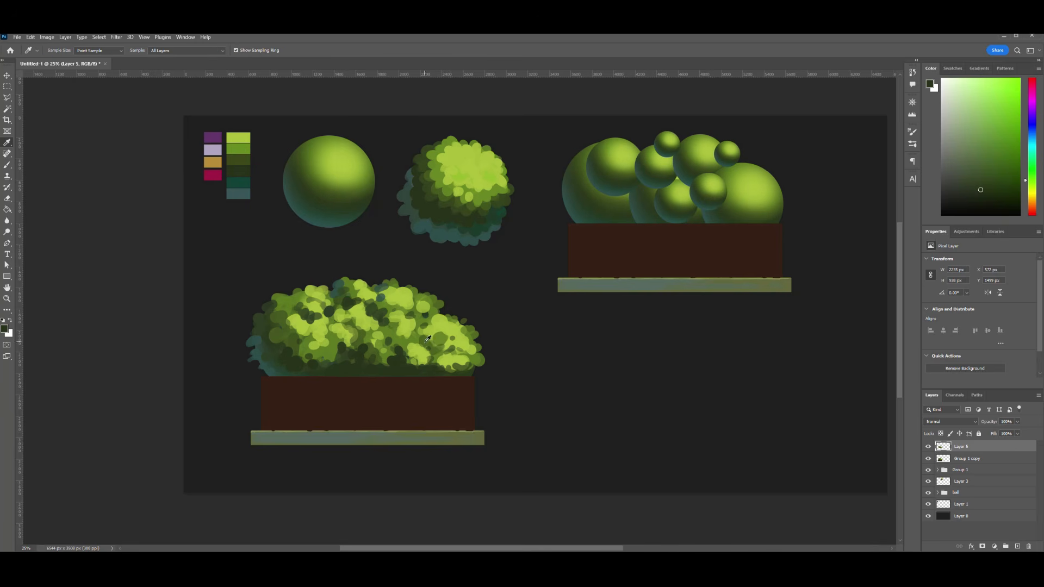
key("Return")
left_click_drag(262, 388, 447, 396)
key("ctrl+z")
key("bracketleft")
left_click_drag(261, 388, 474, 401)
key("ctrl+z")
- Add a layer clipped to the merged planter copy, paint dark brown brick lines on the box, and erase the excess
left_click(967, 458)
left_click(928, 446)
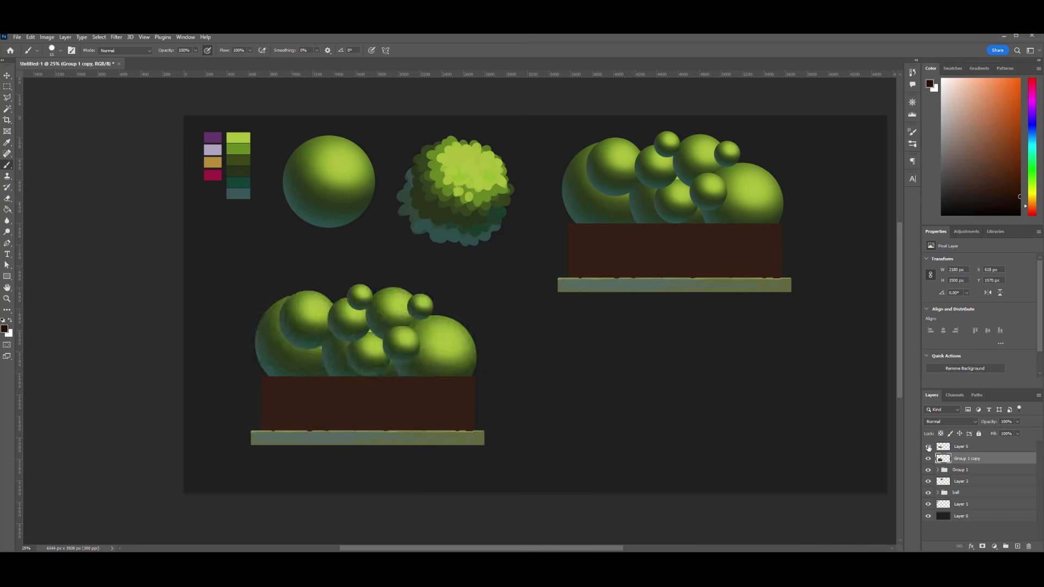
left_click(928, 446)
left_click(1017, 547)
key("ctrl+alt+g")
key("ctrl+z")
left_click_drag(261, 390, 525, 393)
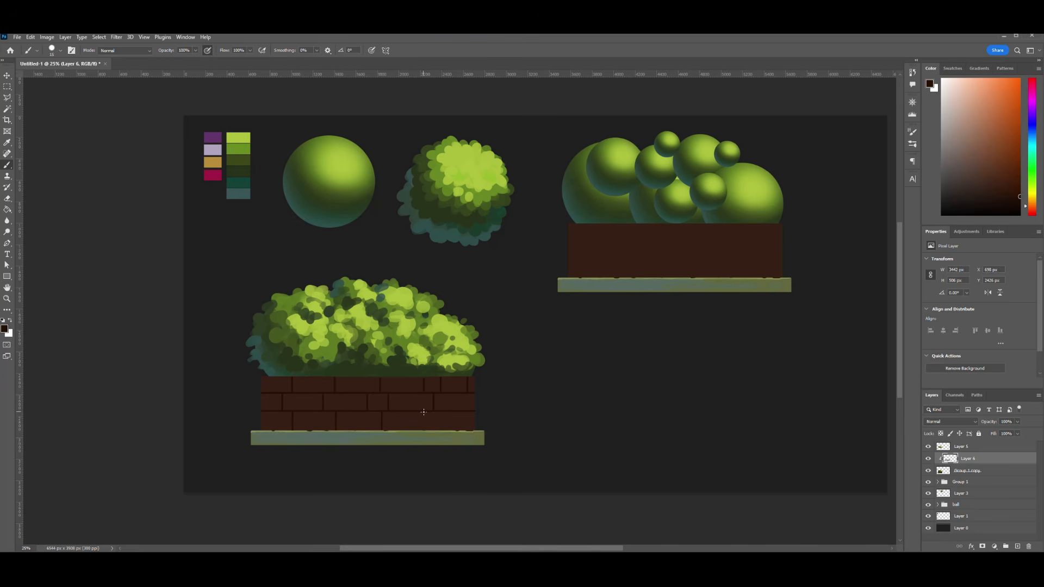
key("v")
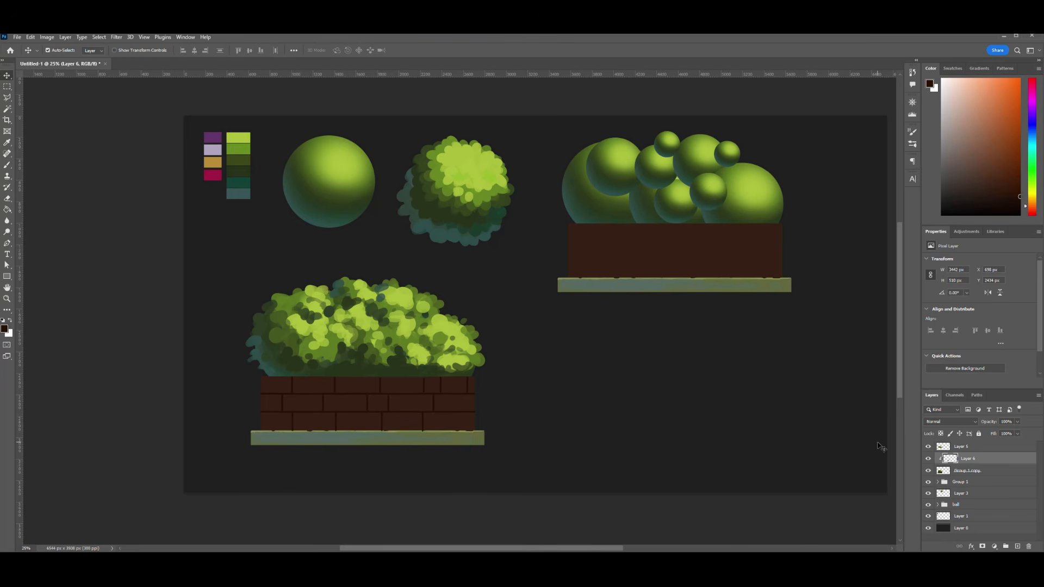
key("e")
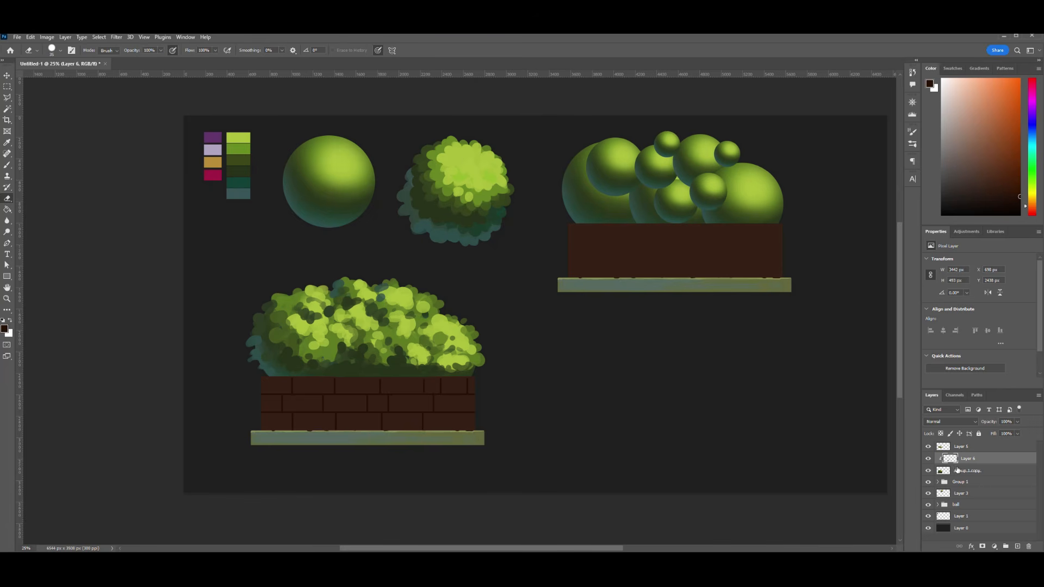
- Add a clipped layer beneath the brick lines, pick a lighter brown, and make a rectangular selection around the planter's brick box
left_click(1018, 545, "ctrl")
key("i")
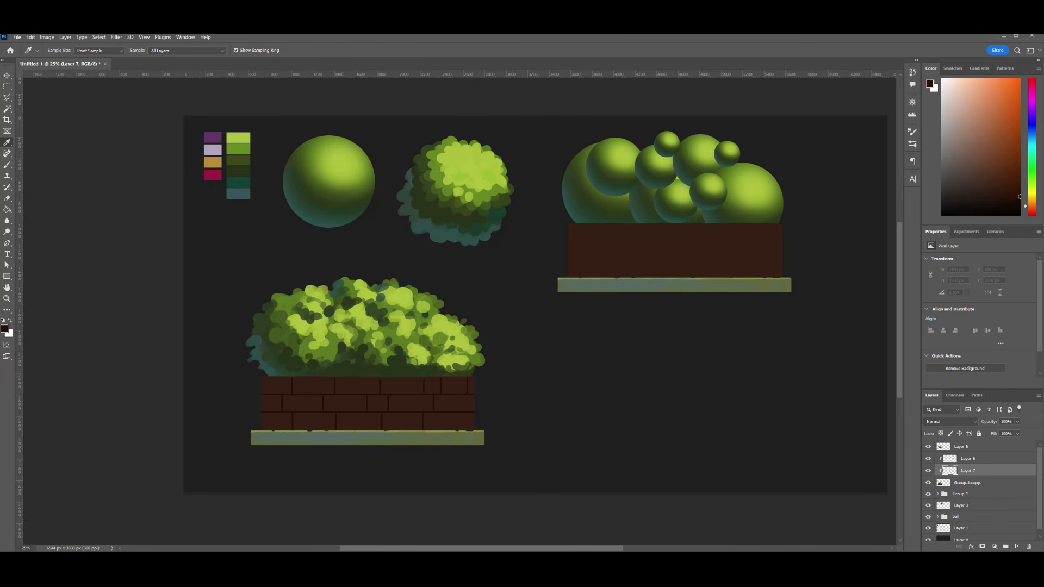
left_click(1009, 173)
key("b")
left_click_drag(265, 382, 288, 389)
key("ctrl+z")
scroll(357, 439, "up", 2)
key("m")
mouse_move(165, 314)
left_mouse_down()
mouse_move(593, 425)
mouse_move(201, 341)
left_mouse_up()
- Fill alternating bricks across all three rows of the selected box with the lighter brown
key("b")
mouse_move(318, 326)
left_mouse_down()
mouse_move(373, 333)
mouse_move(396, 332)
left_mouse_up()
left_click_drag(508, 331, 510, 338)
left_click_drag(585, 325, 586, 339)
left_click_drag(387, 373, 405, 365)
left_click_drag(246, 367, 275, 369)
left_click_drag(182, 408, 213, 404)
mouse_move(320, 395)
left_mouse_down()
mouse_move(339, 416)
mouse_move(397, 410)
left_mouse_up()
left_click_drag(495, 402, 584, 405)
- Sample reddish and dark browns from the bricks and dab tonal variations over the upper and middle brick rows
left_click(469, 360, "alt")
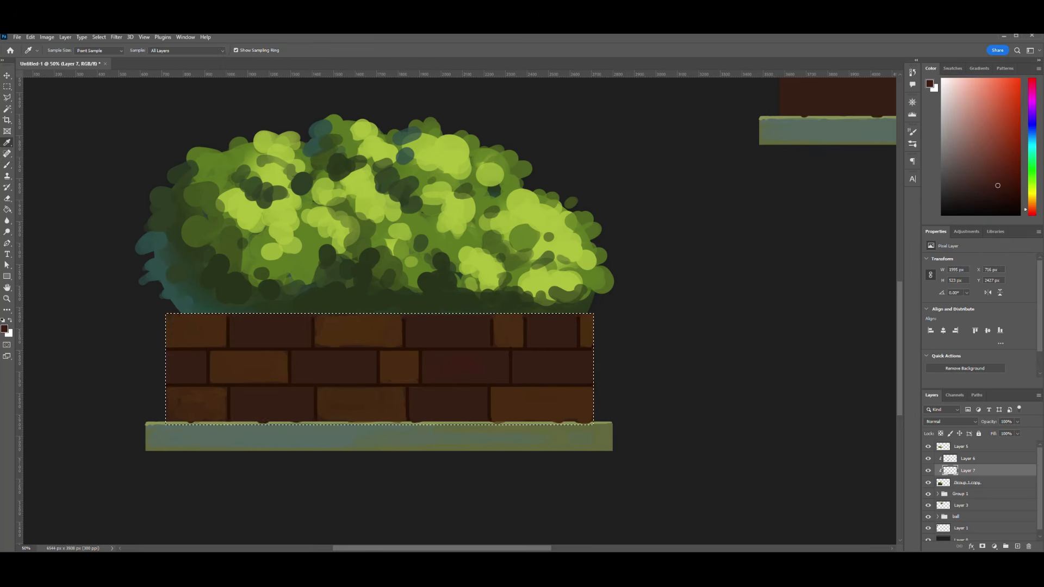
left_click(268, 333, "alt")
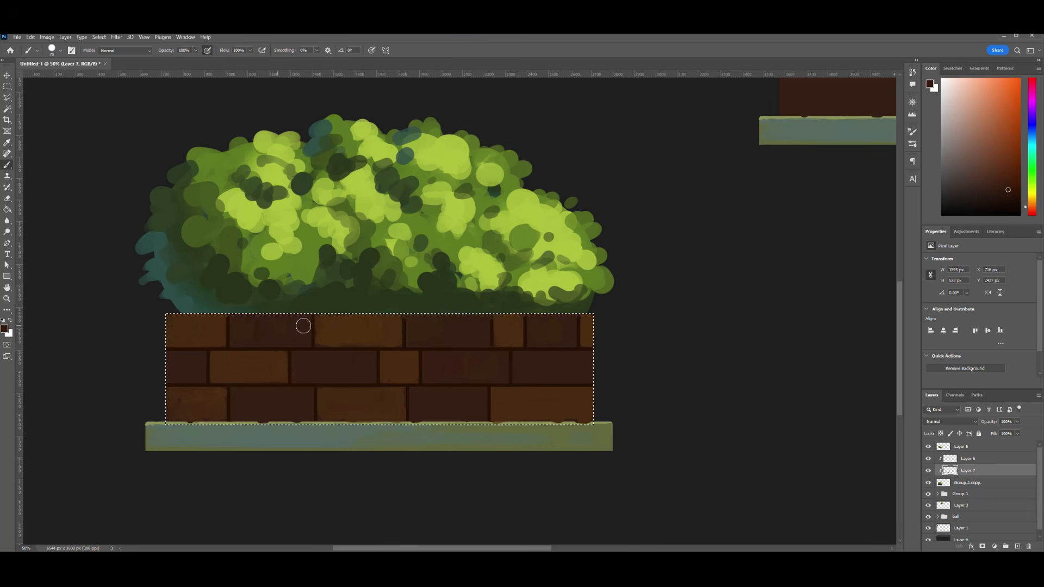
left_click_drag(331, 318, 346, 340)
key("bracketright")
key("bracketright")
key("bracketright")
key("bracketright")
key("bracketright")
key("bracketright")
key("bracketright")
key("bracketright")
key("bracketright")
key("bracketright")
key("bracketright")
left_click_drag(174, 336, 214, 351)
left_click(270, 345, "alt")
- Dab orange-brown tints with a smaller brush over the bricks at the planter's right end
key("bracketleft")
key("bracketleft")
key("bracketleft")
key("bracketleft")
key("bracketleft")
left_click_drag(588, 343, 597, 324)
left_click_drag(510, 322, 508, 339)
left_click_drag(555, 408, 592, 394)
key("bracketleft")
key("bracketleft")
key("bracketleft")
key("bracketleft")
key("bracketleft")
key("bracketleft")
key("bracketleft")
key("bracketleft")
key("bracketleft")
key("bracketleft")
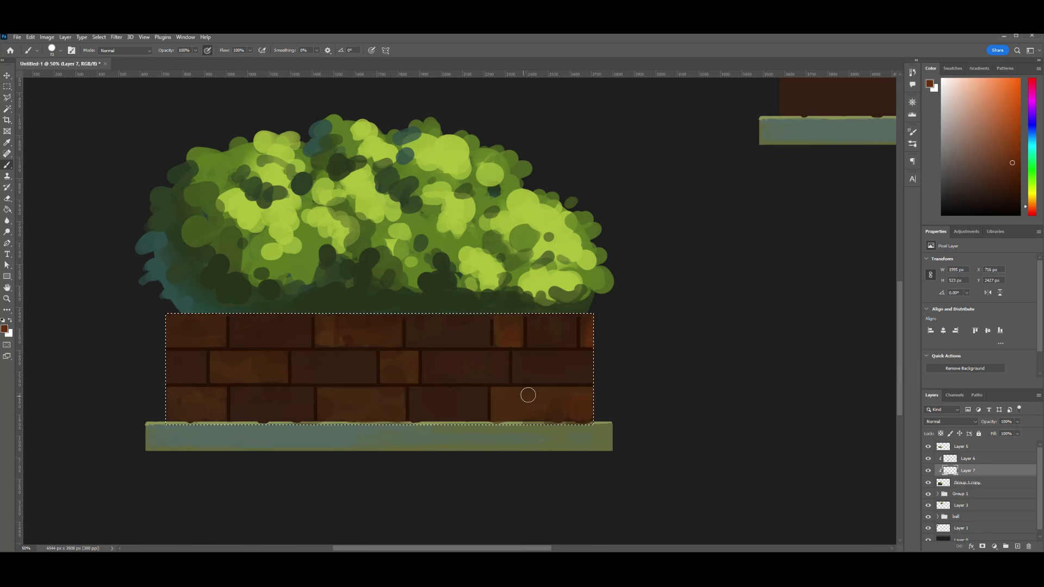
- Dab subtle reddish and greenish patches over the bricks with a large brush, deselect the box, and reduce the brush size
key("bracketright")
key("bracketright")
key("bracketright")
key("bracketright")
key("bracketright")
key("bracketright")
key("bracketright")
key("bracketright")
key("bracketright")
key("bracketright")
key("bracketright")
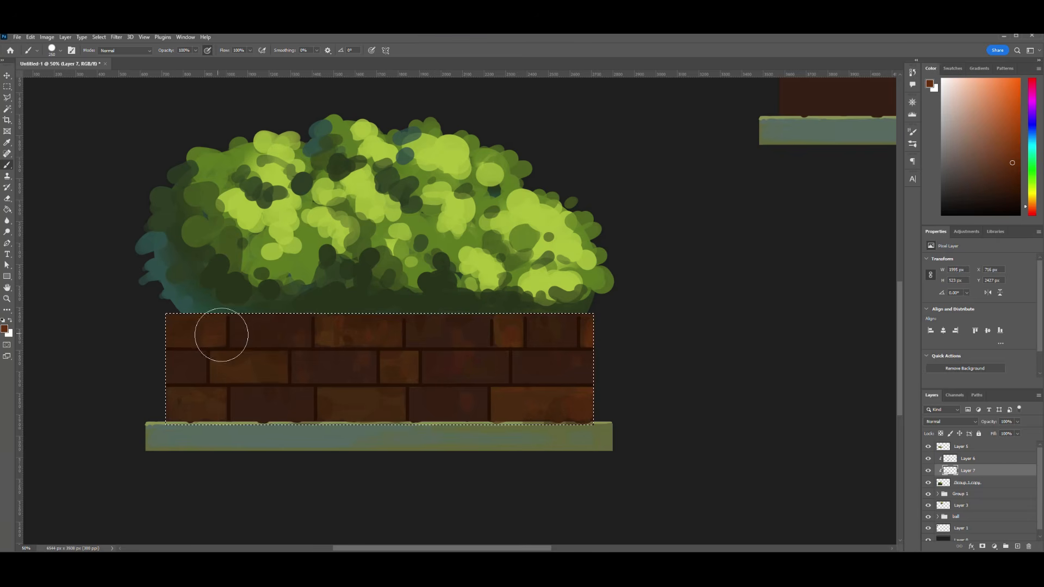
left_click(348, 359, "alt")
left_click(326, 327, "alt")
left_click(384, 294, "alt")
key("ctrl+d")
key("bracketleft")
key("bracketleft")
key("bracketleft")
key("bracketleft")
key("bracketleft")
key("bracketleft")
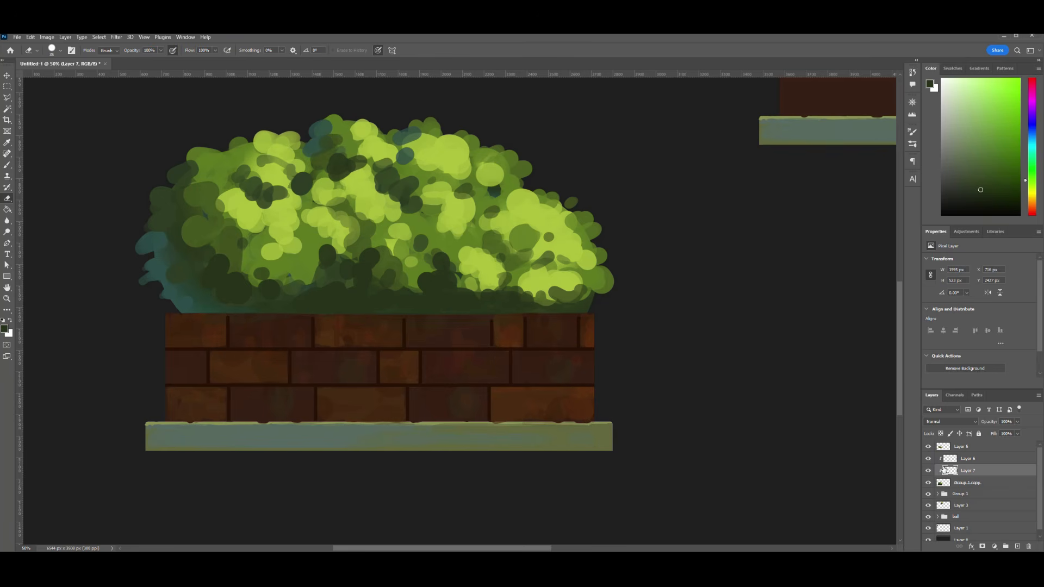
- Thin the brush and paint light orange highlights along the upper edges of the bricks in the top row
left_click(571, 422, "alt")
key("bracketleft")
key("bracketleft")
key("bracketleft")
key("bracketleft")
key("bracketleft")
key("bracketleft")
key("bracketleft")
left_click_drag(526, 315, 578, 315)
key("ctrl+z")
- Paint thin, light brown highlights along the upper edges of the middle-row bricks
key("ctrl+z")
left_click_drag(492, 316, 520, 315)
left_click_drag(405, 316, 488, 317)
left_click_drag(316, 315, 398, 316)
left_click_drag(230, 315, 311, 314)
left_click_drag(169, 316, 218, 314)
- Reinforce the top-row brick highlights with finer strokes along their upper edges
key("bracketleft")
key("bracketleft")
key("bracketleft")
left_click_drag(243, 314, 295, 314)
left_click_drag(323, 315, 464, 316)
left_click_drag(493, 316, 521, 315)
key("ctrl+minus")
key("ctrl+minus")
key("ctrl+minus")
key("ctrl+plus")
key("ctrl+plus")
key("ctrl+plus")
key("ctrl+plus")
left_click_drag(250, 368, 392, 372)
left_click_drag(268, 368, 347, 368)
left_click_drag(377, 369, 441, 369)
key("ctrl+z")
left_click(403, 319, "alt")
left_click_drag(377, 368, 433, 368)
left_click_drag(495, 369, 638, 368)
left_click_drag(670, 368, 752, 368)
left_click_drag(210, 368, 263, 368)
- Paint thin, light brown highlights along the upper edges of the bottom-row bricks
left_click_drag(210, 416, 284, 416)
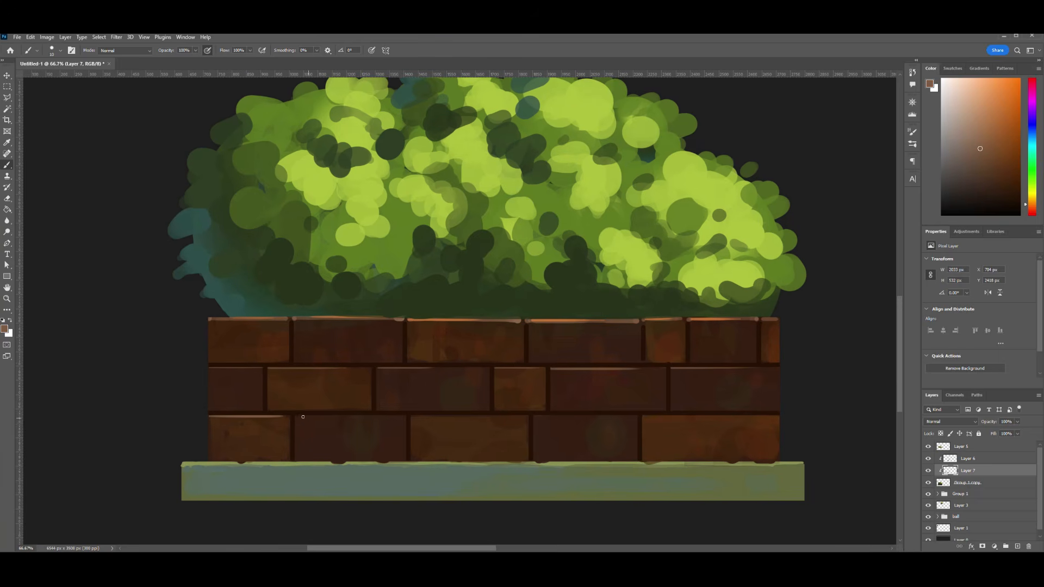
left_click_drag(411, 416, 525, 417)
left_click_drag(534, 417, 635, 417)
left_click_drag(644, 417, 778, 416)
key("ctrl+minus")
key("ctrl+minus")
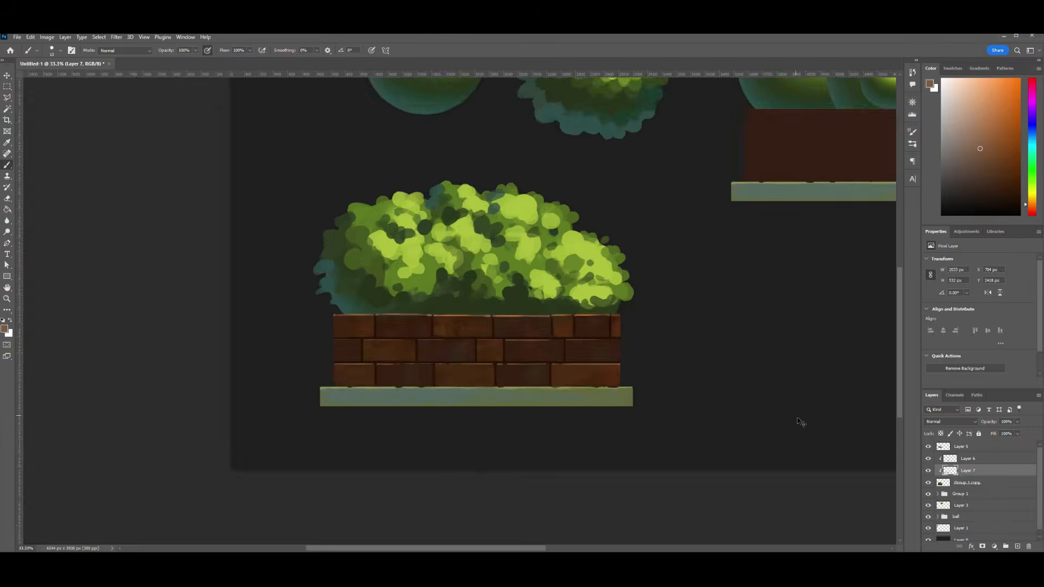
- Save the document as "How to draw BUSH.psd"
key("ctrl+plus")
key("ctrl+plus")
key("ctrl+s")
left_click(142, 104)
left_click(553, 530)
left_click(555, 182)
key("ctrl+minus")
key("ctrl+minus")
key("ctrl+minus")
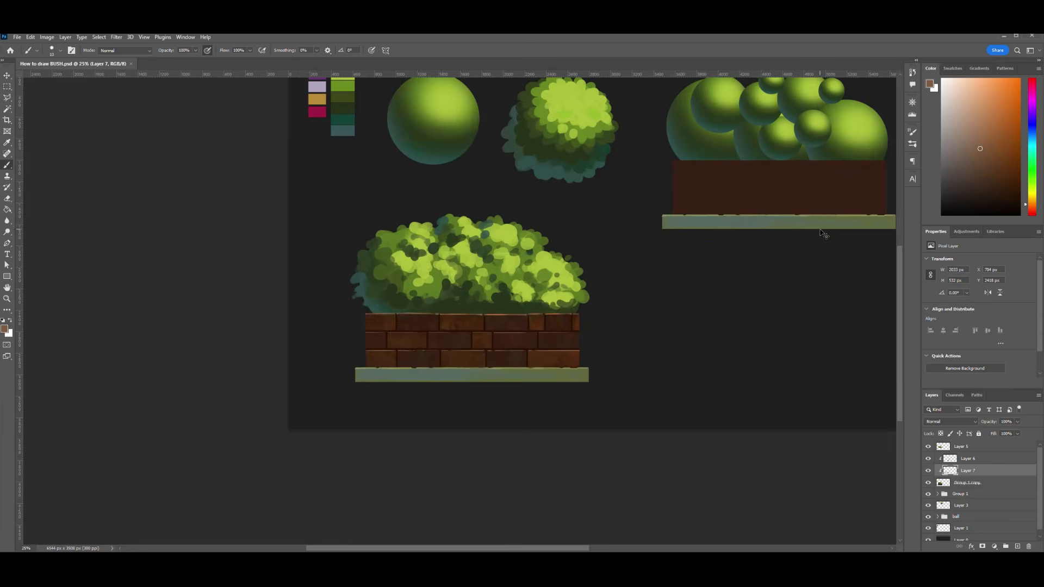
- On the brick color layer, dab grey patches on the stone base's lower half and pale yellow chips along its upper edge
key("ctrl+plus")
left_click_drag(566, 360, 473, 403)
left_click(930, 471)
left_click(929, 470)
left_click(968, 482)
left_click(968, 471)
key("ctrl+plus")
left_click_drag(286, 416, 444, 373)
left_click(419, 429, "alt")
left_click_drag(339, 468, 683, 464)
key("ctrl+z")
left_click(379, 462)
left_click(430, 458, "alt")
left_click(460, 464)
- Undo the last strokes and paint a pale yellow highlight along the upper edge of the stone base
key("e")
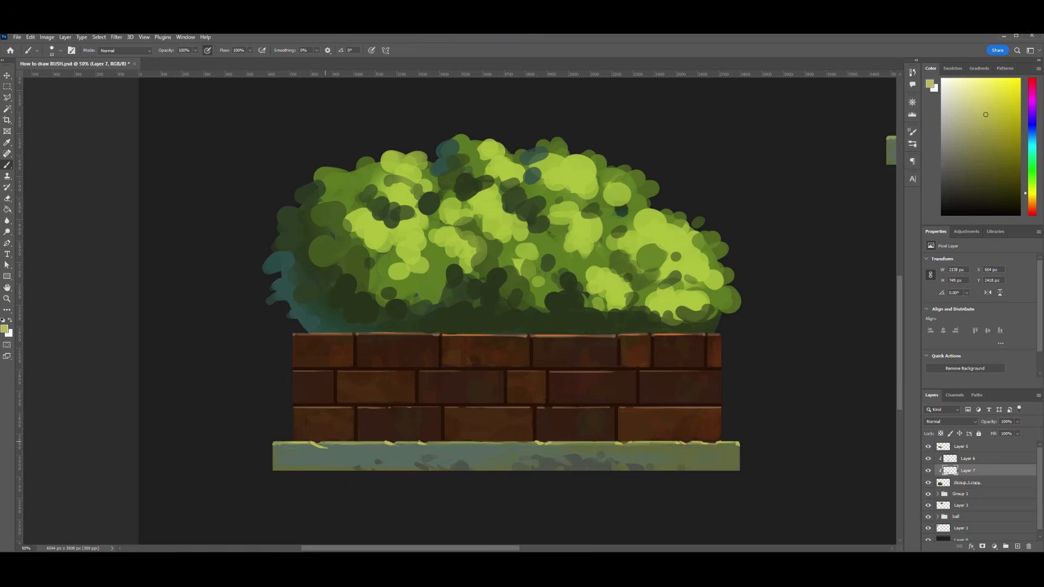
key("ctrl+z")
key("bracketright")
key("ctrl+z")
left_click_drag(432, 442, 616, 442)
left_click_drag(325, 442, 384, 442)
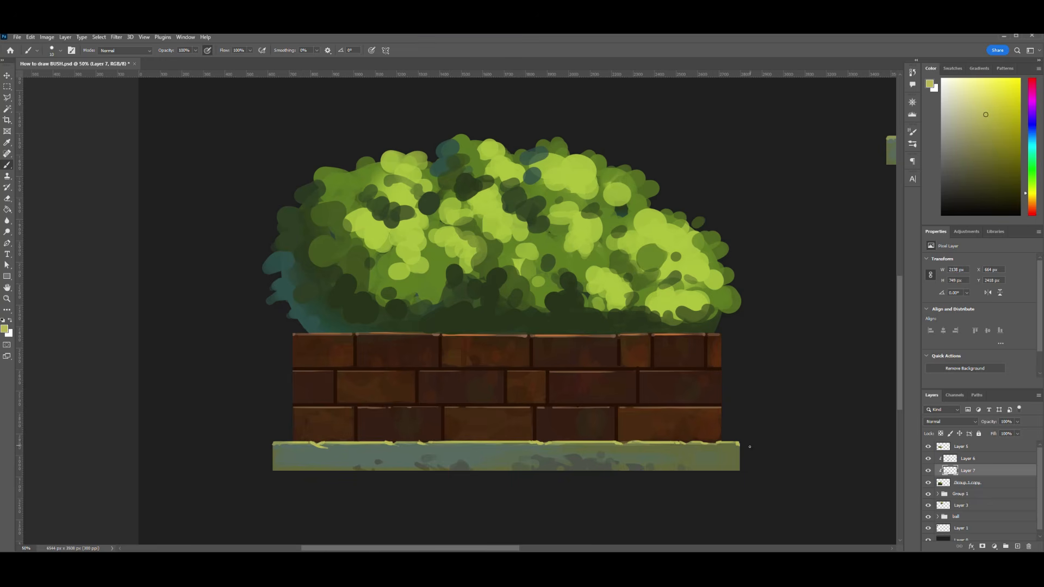
- Sample a color from the stone base and dab weathering spots along its lower left part with a larger brush
left_click(420, 464, "alt")
left_click(418, 466, "alt")
key("bracketright")
key("bracketright")
key("bracketright")
key("bracketright")
key("bracketright")
key("bracketright")
key("bracketright")
left_click_drag(345, 463, 353, 469)
mouse_move(337, 468)
left_mouse_down()
mouse_move(329, 470)
mouse_move(352, 466)
mouse_move(341, 464)
left_mouse_up()
left_click(343, 468)
- Sample a dark tone and paint dark chips and a short vertical seam near the middle of the stone base
left_click(647, 322, "alt")
left_click(403, 483, "alt")
left_click(529, 469)
left_click_drag(420, 471, 496, 477)
key("ctrl+z")
left_click_drag(502, 445, 503, 449)
key("ctrl+minus")
key("ctrl+minus")
key("ctrl+plus")
key("ctrl+plus")
- Thin the brush and paint near-black chips along the lower edge and corners of the stone base
key("bracketleft")
key("bracketleft")
key("bracketleft")
key("bracketleft")
left_click_drag(326, 471, 311, 471)
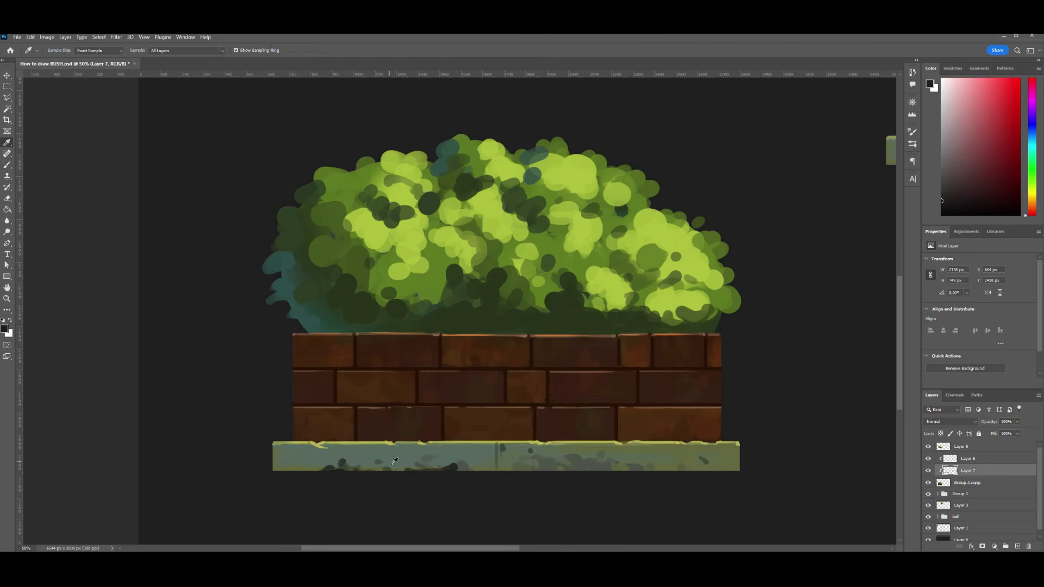
left_click(400, 463, "alt")
left_click_drag(411, 469, 403, 472)
left_click(336, 468, "alt")
left_click(294, 490, "alt")
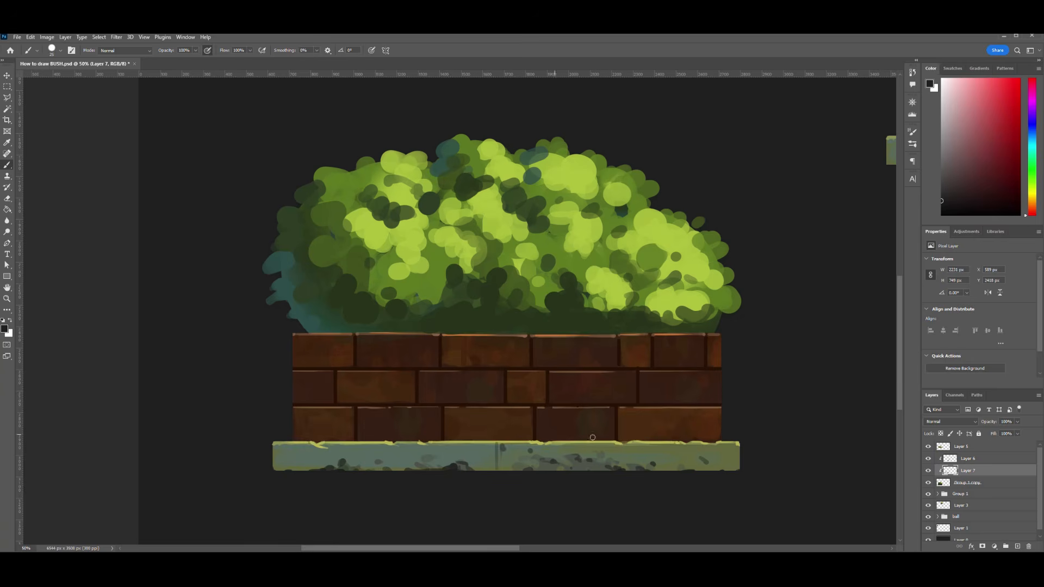
- Sample muted grey-green tones and blend them over the middle and right part of the stone base
left_click(423, 458, "alt")
left_click_drag(423, 458, 512, 461)
left_click_drag(625, 461, 669, 460)
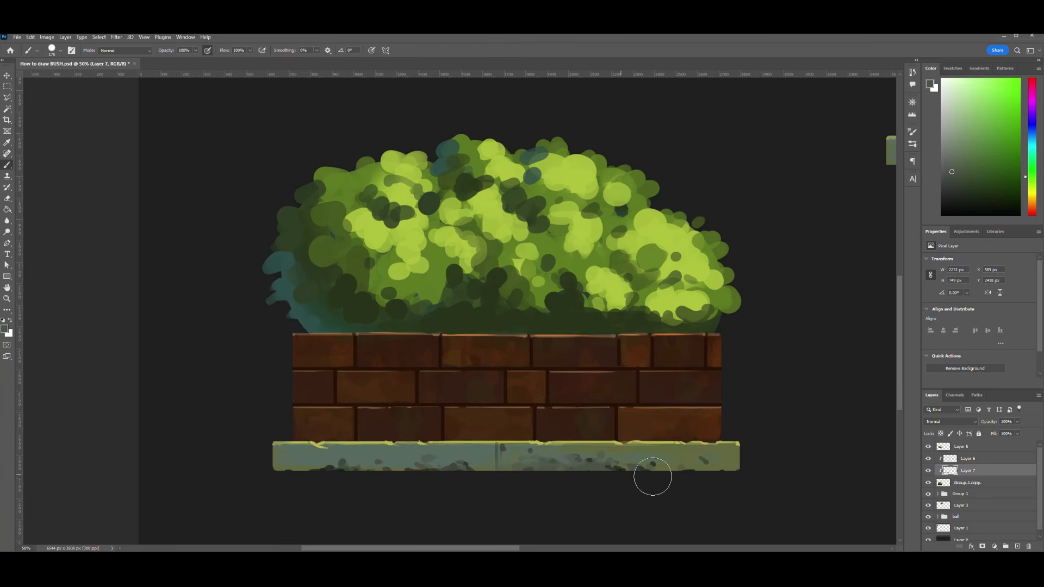
left_click(617, 469, "alt")
key("ctrl+minus")
key("ctrl+plus")
key("ctrl+plus")
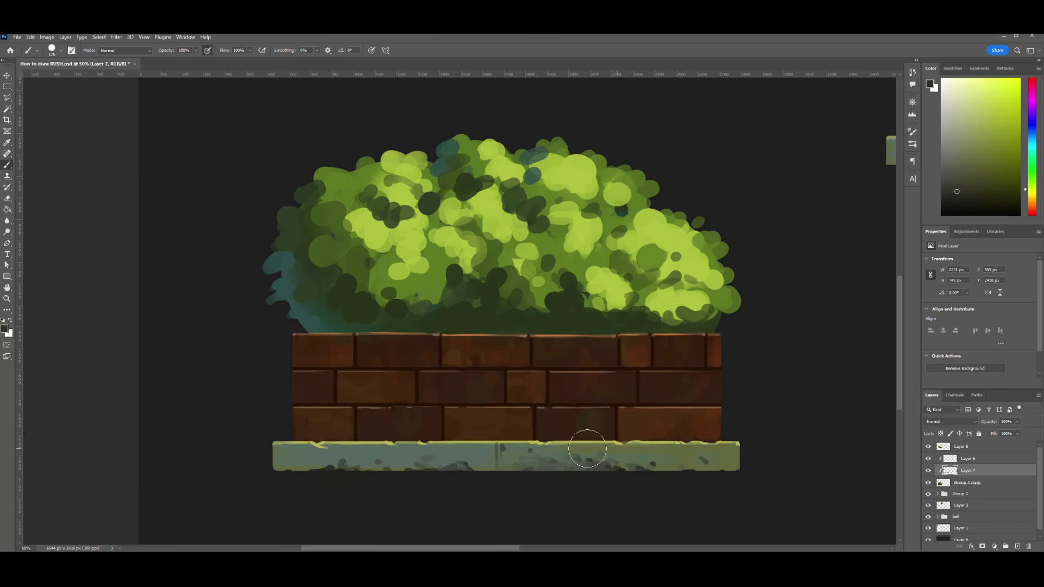
- Enlarge the brush and shade the lower part of the stone base with a dark olive tone
key("bracketright")
key("bracketright")
key("bracketright")
key("bracketright")
key("bracketright")
key("bracketright")
key("bracketright")
key("bracketright")
key("bracketright")
key("bracketright")
left_click_drag(319, 477, 408, 473)
key("ctrl+z")
left_click_drag(338, 460, 711, 467)
key("ctrl+minus")
key("ctrl+minus")
key("ctrl+minus")
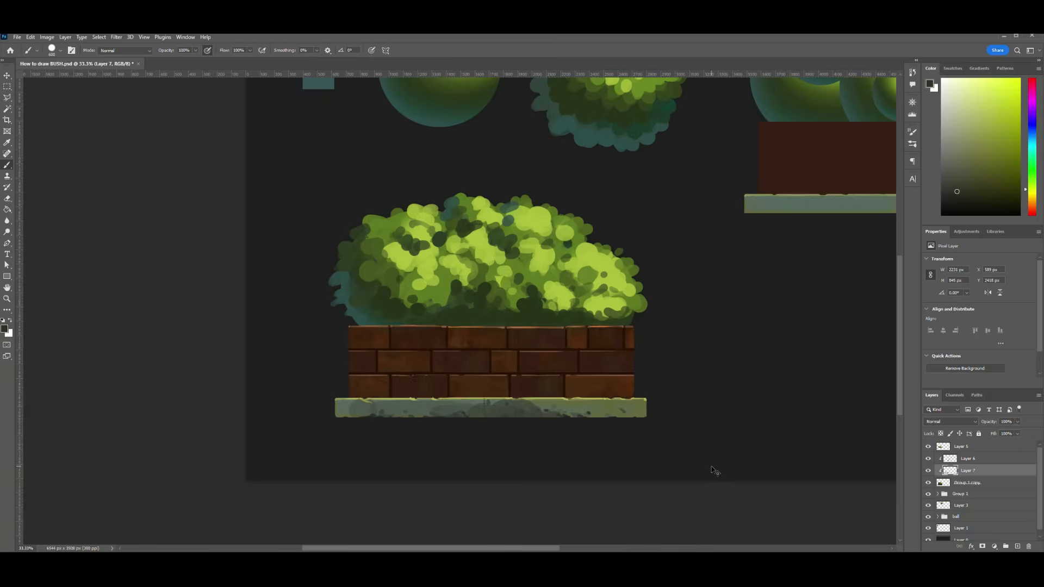
- Undo the last two shading strokes on the stone base and repaint its lower edge with a smaller brush
key("ctrl+plus")
key("ctrl+plus")
key("ctrl+plus")
key("ctrl+z")
key("ctrl+z")
key("bracketleft")
key("bracketleft")
key("bracketleft")
mouse_move(380, 478)
left_mouse_down()
mouse_move(580, 472)
mouse_move(612, 485)
left_mouse_up()
key("ctrl+minus")
key("ctrl+minus")
- Thin the brush further and paint near-black chips near the lower edge of the stone base
key("ctrl+plus")
key("ctrl+plus")
key("bracketleft")
key("bracketleft")
key("bracketleft")
key("bracketleft")
left_click(456, 469, "alt")
left_click_drag(439, 474, 464, 475)
left_click_drag(577, 471, 594, 469)
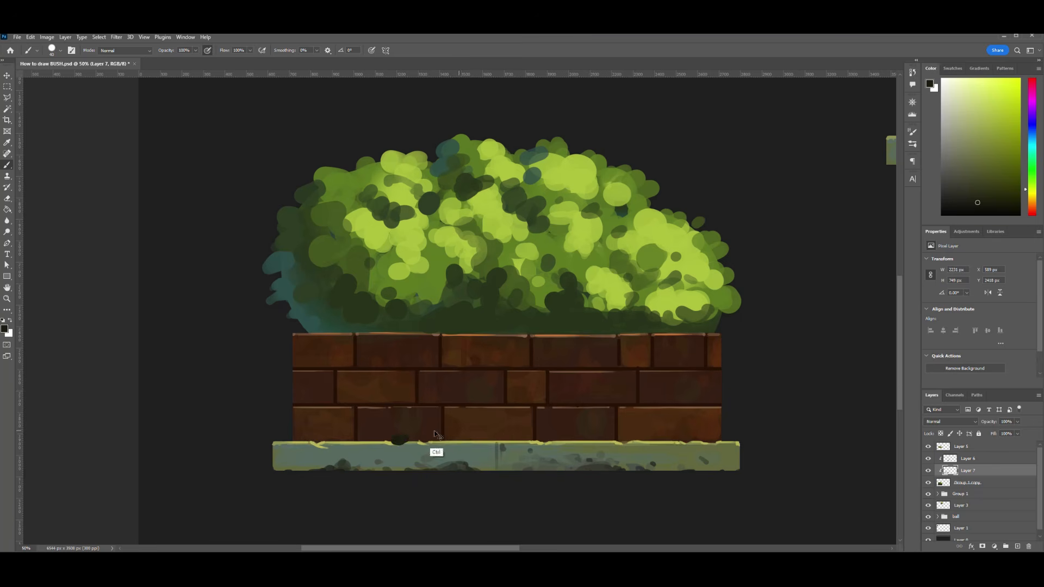
- Sample the dark brick brown and dab small notches into the upper edge of the stone base
left_click(396, 439, "alt")
key("bracketleft")
key("bracketleft")
key("bracketleft")
key("bracketleft")
key("bracketleft")
key("bracketleft")
key("bracketleft")
key("bracketleft")
key("bracketleft")
left_click(319, 437, "alt")
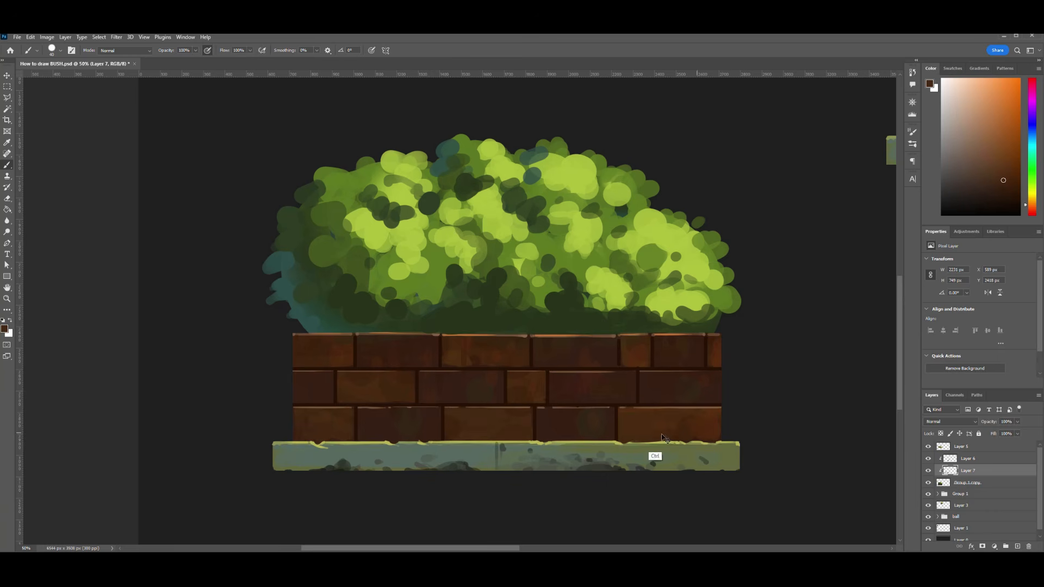
- Switch to the foliage layer and erase its lower edge along the top of the brick wall
left_click(583, 323, "ctrl")
key("e")
left_click_drag(413, 332, 699, 347)
scroll(710, 369, "up", 3)
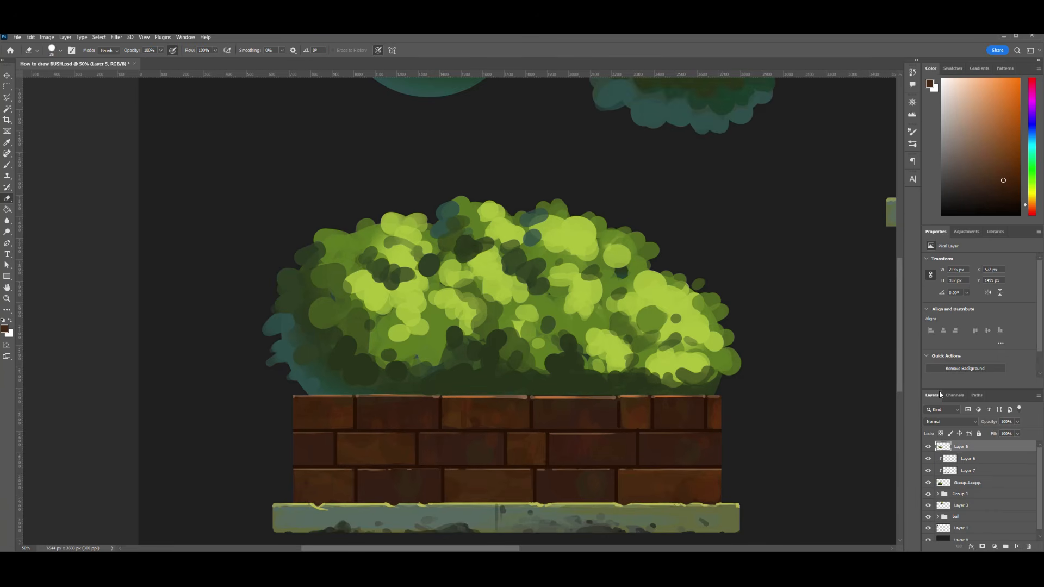
- Group the foliage, detail and planter layers and duplicate the group to get a second brick planter
key("ctrl+minus")
key("ctrl+minus")
left_click_drag(840, 378, 708, 422)
left_click(976, 485, "shift")
key("ctrl+g")
left_click_drag(379, 369, 607, 384)
key("ctrl+j")
- Extend the canvas downward with the Crop tool to make room below the planters
key("ctrl+minus")
key("c")
left_click_drag(667, 222, 676, 217)
left_click_drag(492, 418, 494, 451)
key("Return")
- Stretch the dark background layer until it fills the whole enlarged canvas
left_click(960, 519)
key("ctrl+t")
left_click_drag(481, 197, 483, 183)
left_click_drag(671, 284, 675, 284)
left_click_drag(292, 284, 304, 284)
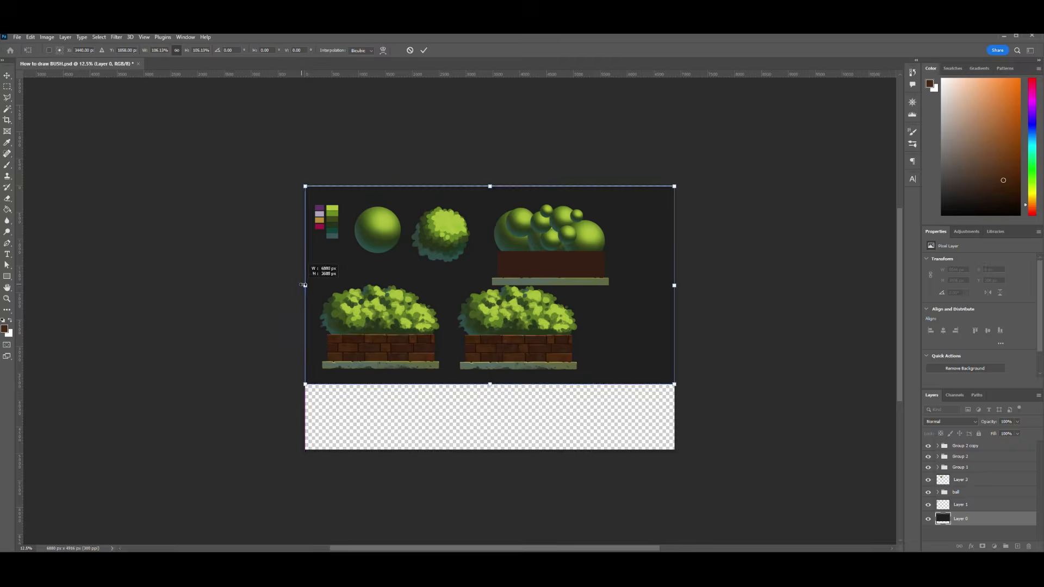
left_click_drag(489, 385, 490, 450)
key("Return")
- Move the group with the shaded balls in the plain planter higher on the canvas
left_click(961, 467)
key("ctrl+t")
left_click_drag(558, 233, 556, 223)
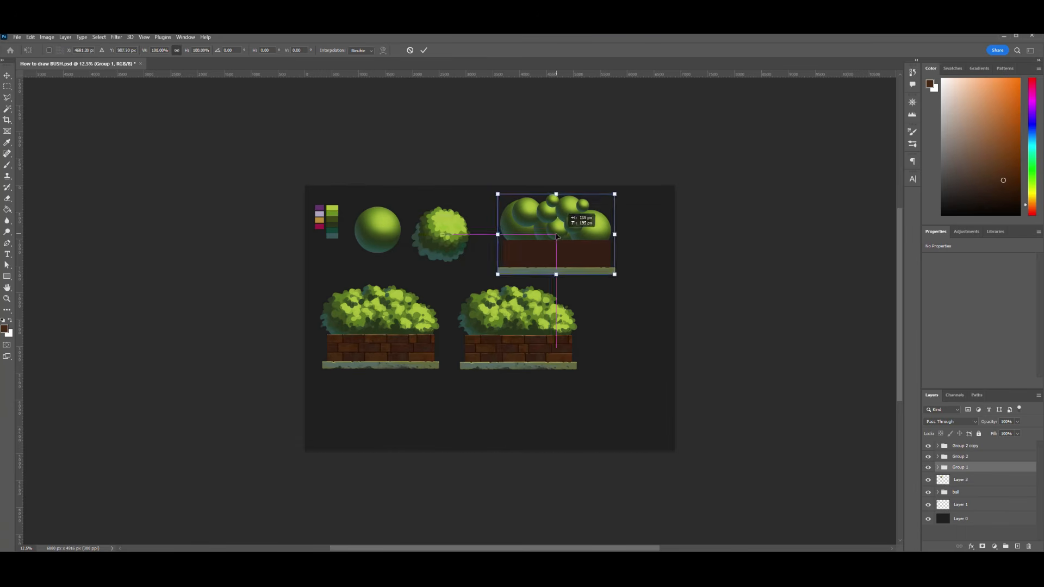
key("Return")
- Move both brick planter groups together farther down the canvas
left_click(973, 456)
left_click(972, 446, "shift")
key("ctrl+t")
left_click_drag(517, 334, 517, 359)
- Open the copied planter group and select its foliage layer for painting with the brush
left_click(965, 446)
left_click(938, 446)
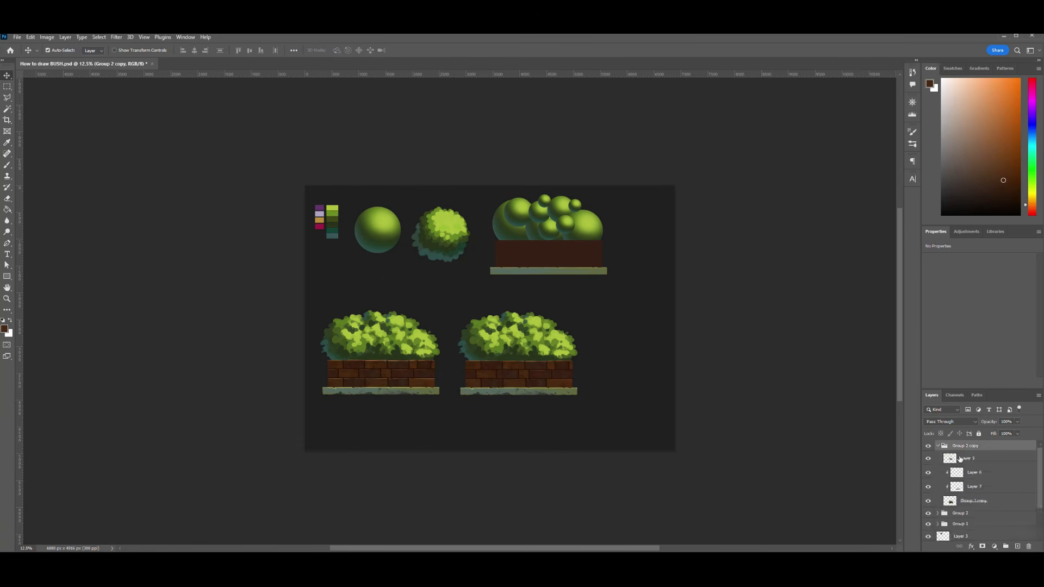
left_click(961, 458)
key("ctrl+plus")
key("b")
- Sample a dark teal and dab leaves along the lower part of the copied bush
left_click(527, 363, "alt")
key("ctrl+s")
key("bracketright")
key("bracketright")
key("bracketright")
key("bracketright")
key("bracketright")
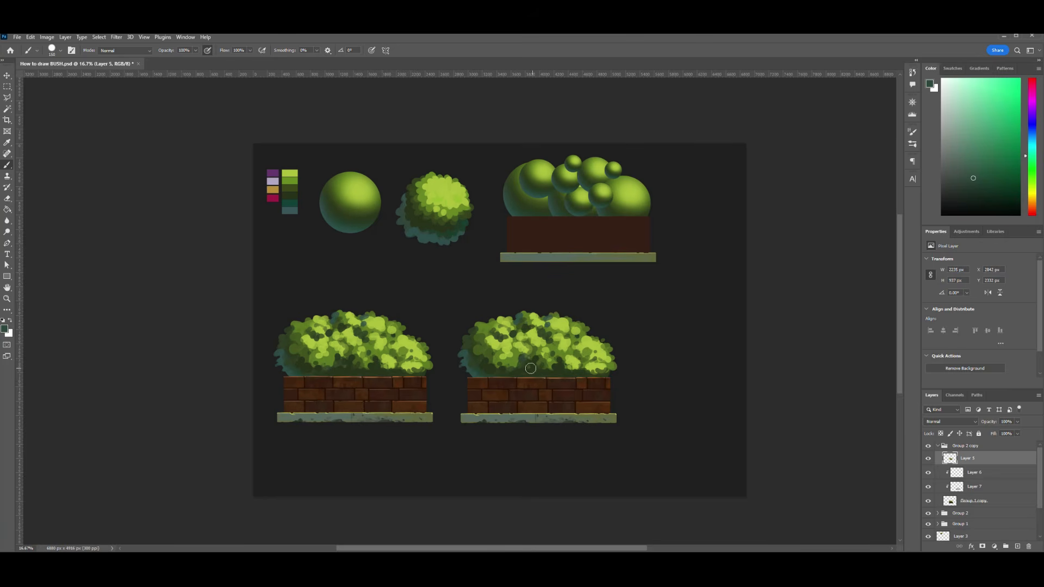
key("ctrl+plus")
left_click(664, 404, "alt")
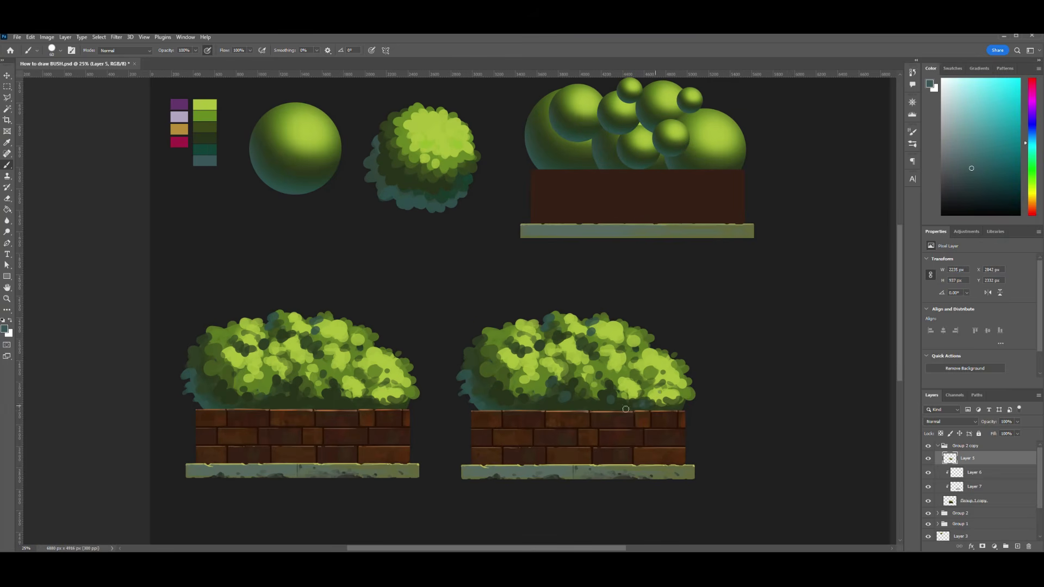
key("ctrl+minus")
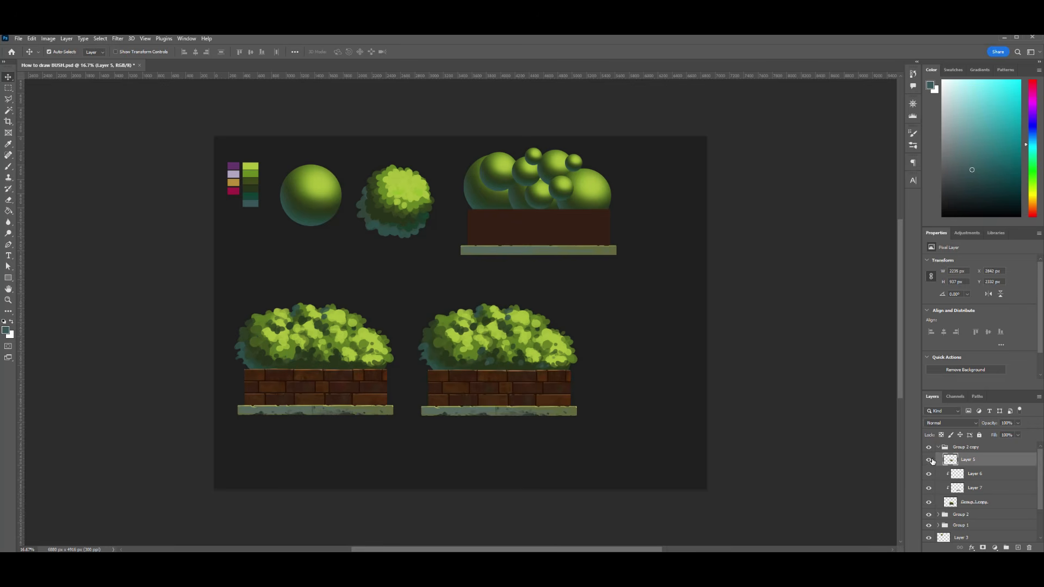
- Add a new layer above the copied foliage and paint small leaf shapes over the bush's upper left and top edge
key("ctrl+shift+alt+n")
key("ctrl+plus")
key("ctrl+plus")
mouse_move(581, 364)
left_mouse_down()
mouse_move(582, 309)
mouse_move(535, 338)
left_mouse_up()
key("b")
left_click(454, 343, "alt")
mouse_move(406, 326)
left_mouse_down()
mouse_move(439, 329)
mouse_move(438, 344)
mouse_move(405, 299)
mouse_move(419, 315)
left_mouse_up()
left_click(400, 285, "alt")
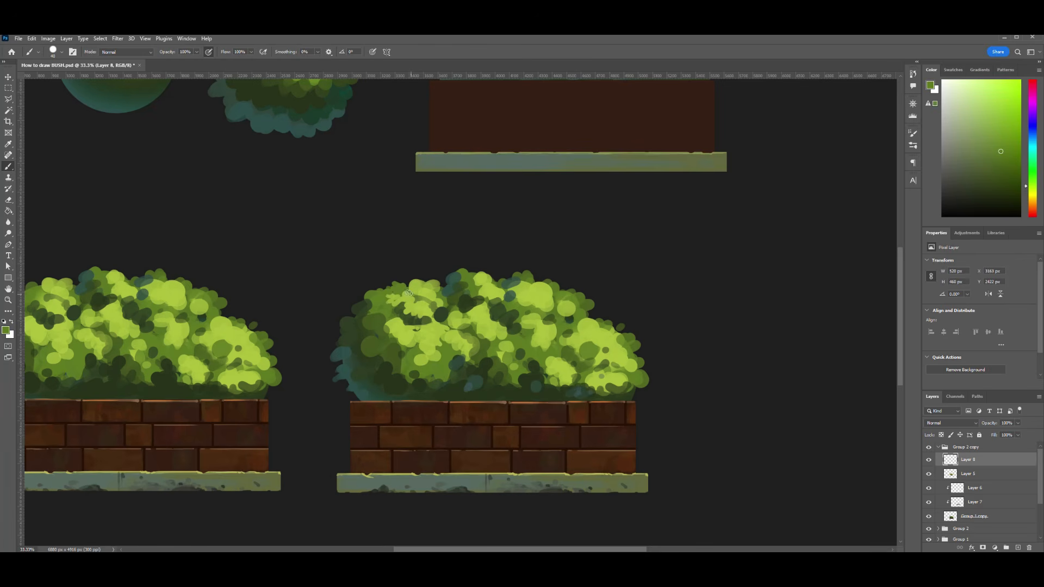
left_click_drag(470, 274, 530, 279)
- Sample darker greens and paint leaf dabs over the left side of the copied bush with a larger brush
left_click(396, 348, "alt")
mouse_move(398, 343)
left_mouse_down()
mouse_move(418, 348)
mouse_move(395, 324)
mouse_move(376, 329)
mouse_move(380, 343)
mouse_move(362, 342)
mouse_move(394, 383)
left_mouse_up()
left_click(393, 325, "alt")
key("bracketright")
key("bracketright")
left_click(375, 338, "alt")
left_click(387, 377, "alt")
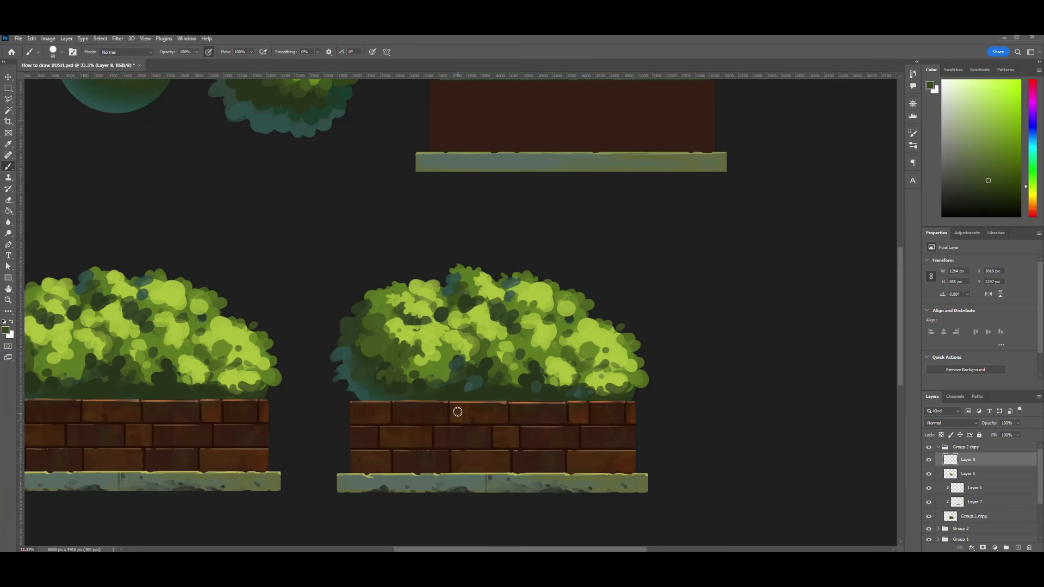
- Paint small leaf shapes over the lower right part of the copied bush
left_click_drag(546, 373, 563, 390)
mouse_move(561, 347)
left_mouse_down()
mouse_move(590, 359)
mouse_move(589, 384)
mouse_move(610, 375)
mouse_move(643, 386)
left_mouse_up()
left_click(623, 368, "alt")
mouse_move(631, 356)
left_mouse_down()
mouse_move(645, 361)
mouse_move(634, 353)
left_mouse_up()
mouse_move(603, 356)
left_mouse_down()
mouse_move(587, 361)
mouse_move(584, 389)
left_mouse_up()
left_click_drag(612, 376, 599, 380)
- Break up the light patches near the upper middle and right of the copied bush with small leaf shapes
mouse_move(519, 286)
left_mouse_down()
mouse_move(510, 299)
mouse_move(541, 305)
left_mouse_up()
mouse_move(550, 302)
left_mouse_down()
mouse_move(576, 311)
mouse_move(552, 306)
left_mouse_up()
left_click(550, 296, "alt")
mouse_move(529, 292)
left_mouse_down()
mouse_move(520, 300)
mouse_move(524, 283)
mouse_move(565, 297)
left_mouse_up()
left_click(544, 288, "alt")
mouse_move(552, 329)
left_mouse_down()
mouse_move(589, 342)
mouse_move(583, 320)
left_mouse_up()
- Paint leaf shapes on the right slope and across the lower middle of the copied bush
left_click_drag(614, 343, 628, 350)
left_click_drag(622, 360, 607, 368)
left_click_drag(545, 388, 533, 382)
mouse_move(536, 362)
left_mouse_down()
mouse_move(542, 369)
mouse_move(484, 374)
left_mouse_up()
left_click(538, 364, "alt")
left_click(496, 362, "alt")
mouse_move(504, 373)
left_mouse_down()
mouse_move(514, 385)
mouse_move(496, 342)
left_mouse_up()
left_click_drag(481, 335, 469, 326)
- Paint darker leaves down the left edge and along the lower left of the copied bush
left_click(348, 333, "alt")
mouse_move(346, 329)
left_mouse_down()
mouse_move(334, 336)
mouse_move(367, 365)
mouse_move(404, 370)
mouse_move(380, 385)
left_mouse_up()
left_click(386, 372, "alt")
mouse_move(415, 380)
left_mouse_down()
mouse_move(408, 386)
mouse_move(433, 396)
left_mouse_up()
mouse_move(442, 350)
left_mouse_down()
mouse_move(492, 327)
mouse_move(448, 325)
left_mouse_up()
left_click(449, 284, "alt")
left_click(451, 289, "alt")
- Paint leaves along the top edge and down the right slope of the copied bush, then sample a mid green
mouse_move(448, 276)
left_mouse_down()
mouse_move(442, 289)
mouse_move(502, 292)
left_mouse_up()
left_click_drag(564, 310, 568, 312)
left_click_drag(575, 312, 602, 343)
left_click_drag(612, 352, 615, 354)
key("ctrl+minus")
key("ctrl+minus")
key("ctrl+minus")
key("ctrl+plus")
key("ctrl+plus")
key("ctrl+plus")
key("ctrl+plus")
left_click(391, 394, "alt")
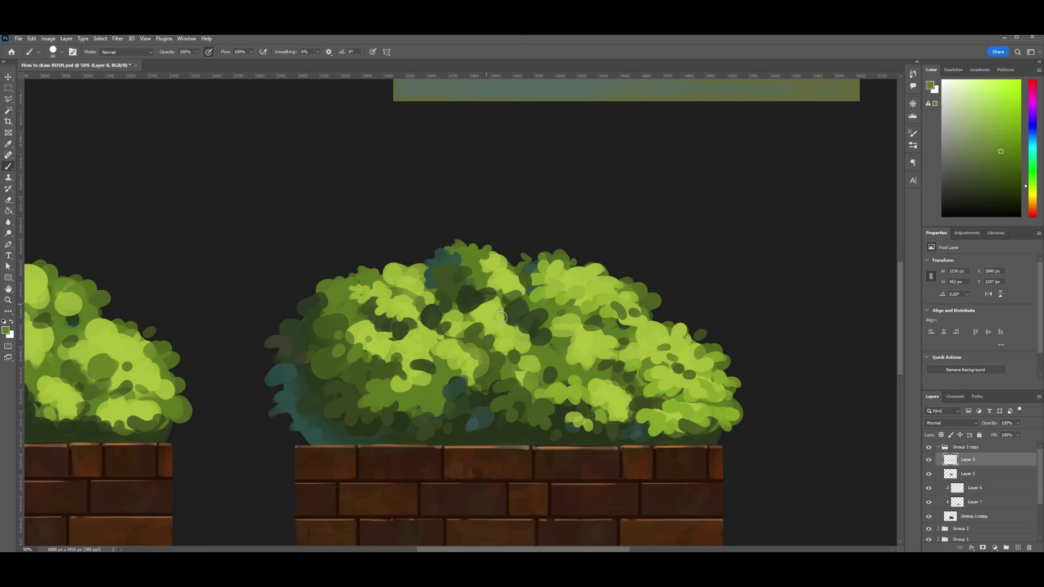
- Sample a bright green and paint small leaf clusters in the middle of the copied bush, undoing one stray stroke
key("ctrl+minus")
key("ctrl+minus")
key("ctrl+minus")
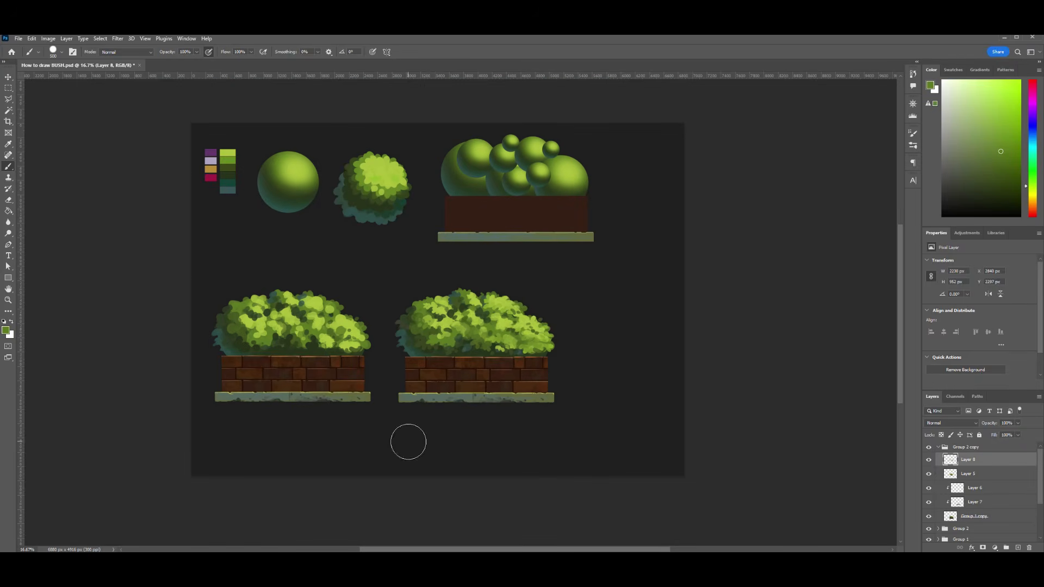
key("ctrl+plus")
key("ctrl+plus")
left_click(532, 341, "alt")
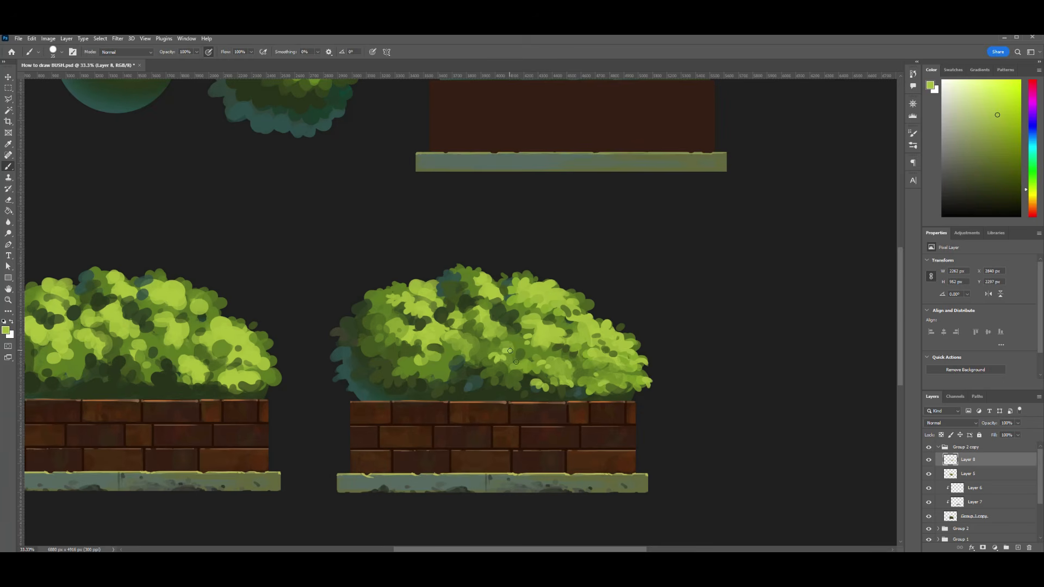
key("ctrl+z")
left_click_drag(450, 355, 458, 351)
left_click_drag(460, 355, 462, 359)
left_click_drag(469, 350, 477, 351)
- Add bright green leaf tips to the light clusters in the upper left of the copied bush
left_click_drag(410, 289, 396, 283)
left_click_drag(433, 294, 441, 291)
mouse_move(428, 305)
left_mouse_down()
mouse_move(445, 317)
mouse_move(433, 305)
left_mouse_up()
left_click_drag(442, 322, 466, 340)
- Sample dark olive and mid green tones and dab gaps and leaves near the top and middle of the copied bush
left_click(453, 297, "alt")
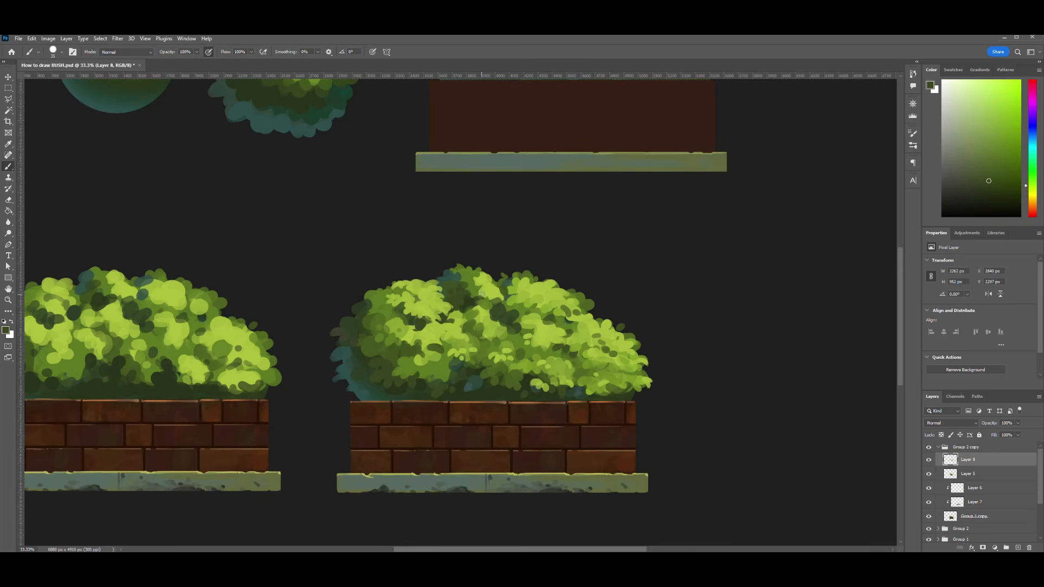
left_click(430, 308, "alt")
left_click(629, 374, "alt")
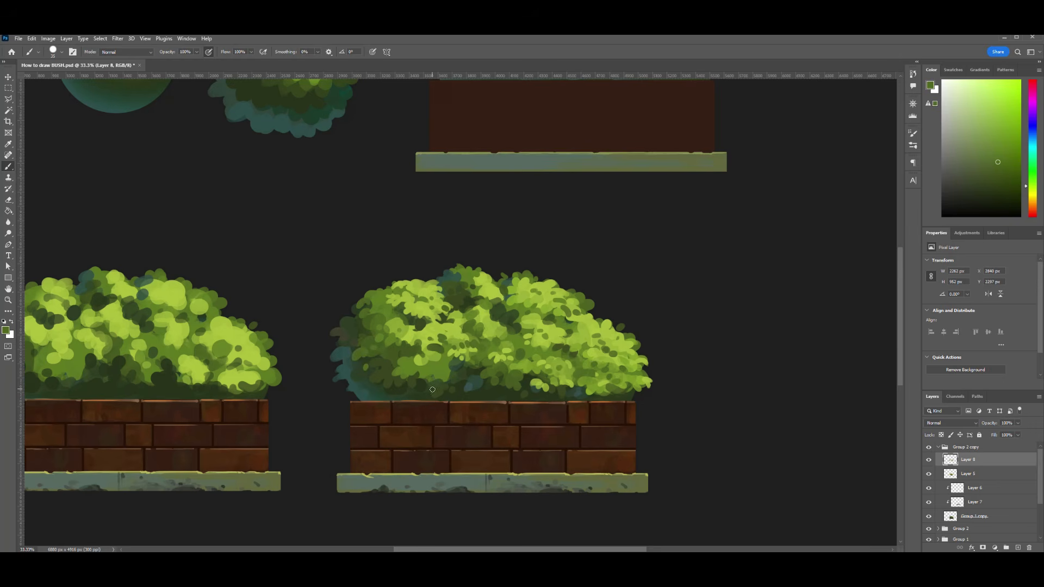
left_click(476, 284, "alt")
left_click_drag(478, 273, 497, 283)
left_click_drag(506, 328, 501, 327)
key("ctrl+0")
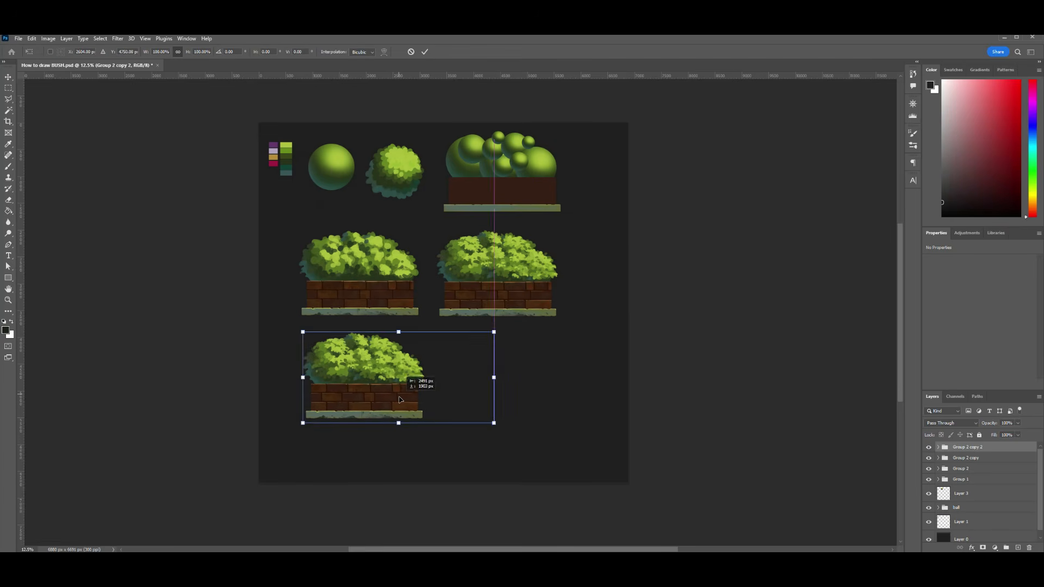
- Finish enlarging the canvas for a third planter copy and add a new layer inside that copy's group
key("Return")
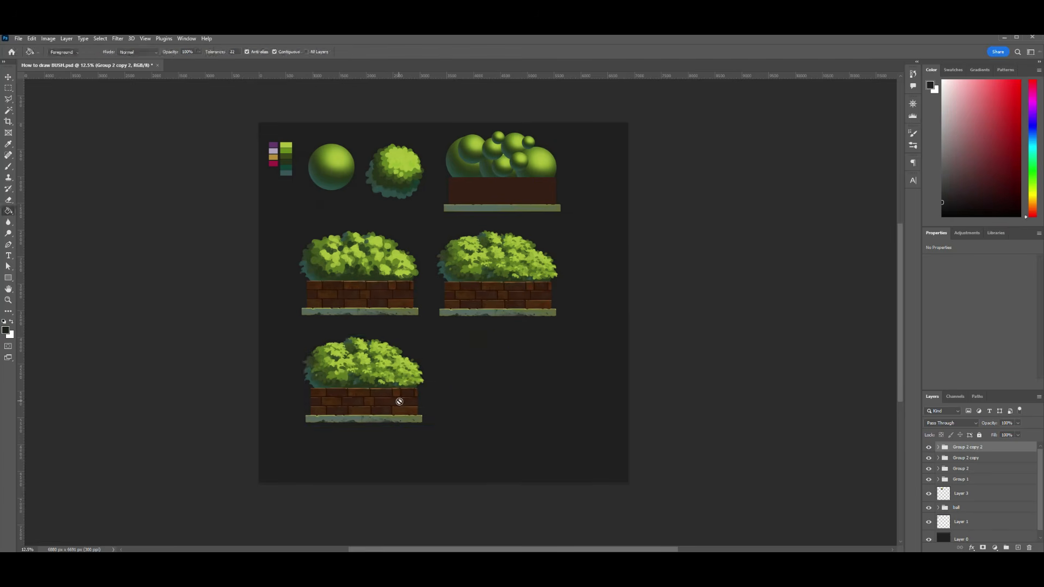
left_click(1018, 548)
key("ctrl+plus")
key("ctrl+plus")
left_click_drag(452, 382, 627, 330)
key("i")
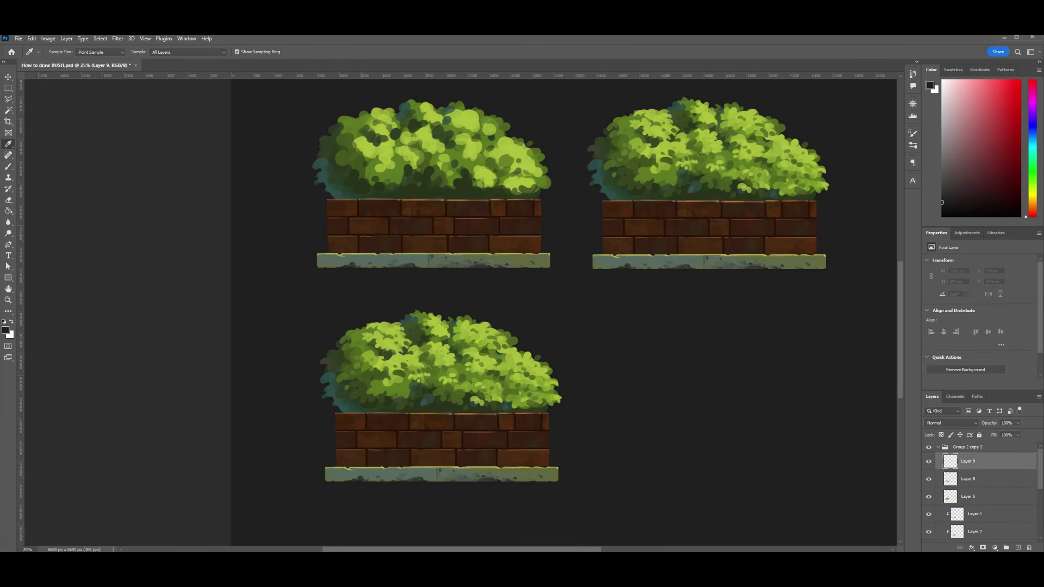
- Sample dark green and paint shadow gaps across the lower left and along the base of the third bush
key("b")
left_click(417, 402)
mouse_move(344, 368)
left_mouse_down()
mouse_move(369, 404)
mouse_move(405, 408)
mouse_move(422, 393)
mouse_move(432, 406)
left_mouse_up()
left_click(367, 403, "alt")
key("bracketright")
mouse_move(507, 407)
left_mouse_down()
mouse_move(513, 376)
mouse_move(542, 405)
left_mouse_up()
key("bracketleft")
key("bracketleft")
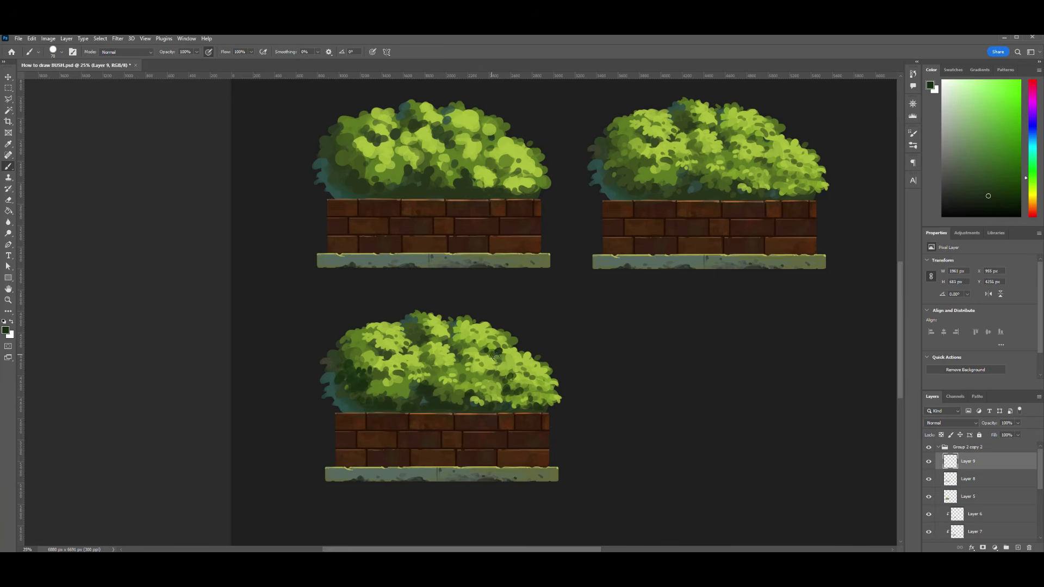
- Dab smaller dark green gaps between the leaf clusters in the middle, lower left and near the top of the third bush
left_click_drag(448, 383, 441, 394)
mouse_move(457, 387)
left_mouse_down()
mouse_move(469, 395)
mouse_move(456, 386)
left_mouse_up()
mouse_move(445, 375)
left_mouse_down()
mouse_move(468, 363)
mouse_move(483, 381)
left_mouse_up()
left_click_drag(487, 378, 493, 379)
mouse_move(375, 387)
left_mouse_down()
mouse_move(409, 388)
mouse_move(384, 393)
mouse_move(332, 364)
mouse_move(372, 375)
left_mouse_up()
left_click_drag(413, 338, 423, 337)
- Sample bright and mid greens and reshape the leaves along the third bush's upper right slope
mouse_move(454, 339)
left_mouse_down()
mouse_move(547, 365)
mouse_move(557, 380)
left_mouse_up()
left_click(534, 354, "alt")
left_click_drag(503, 333, 538, 357)
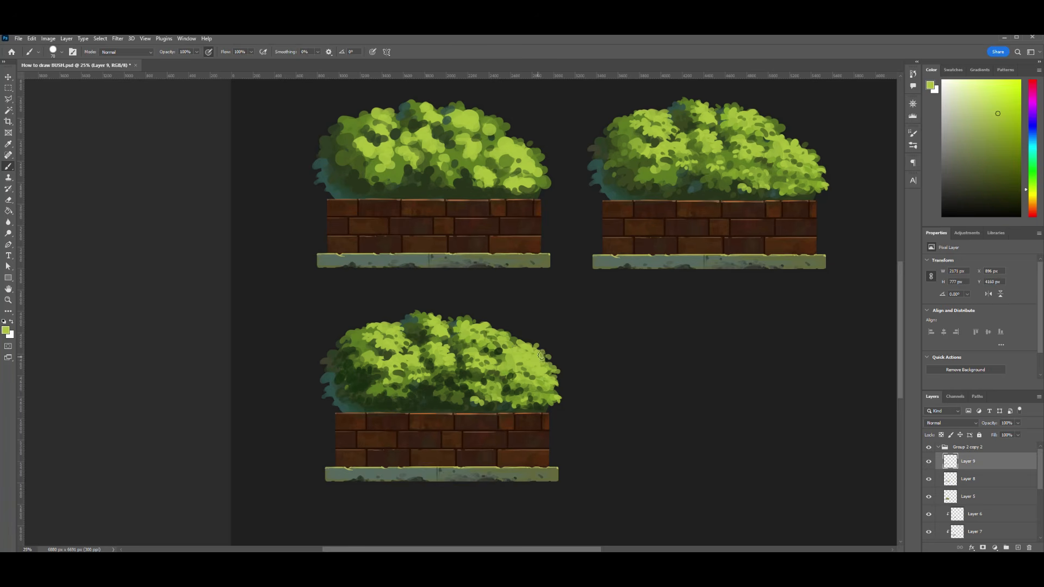
left_click(536, 370, "alt")
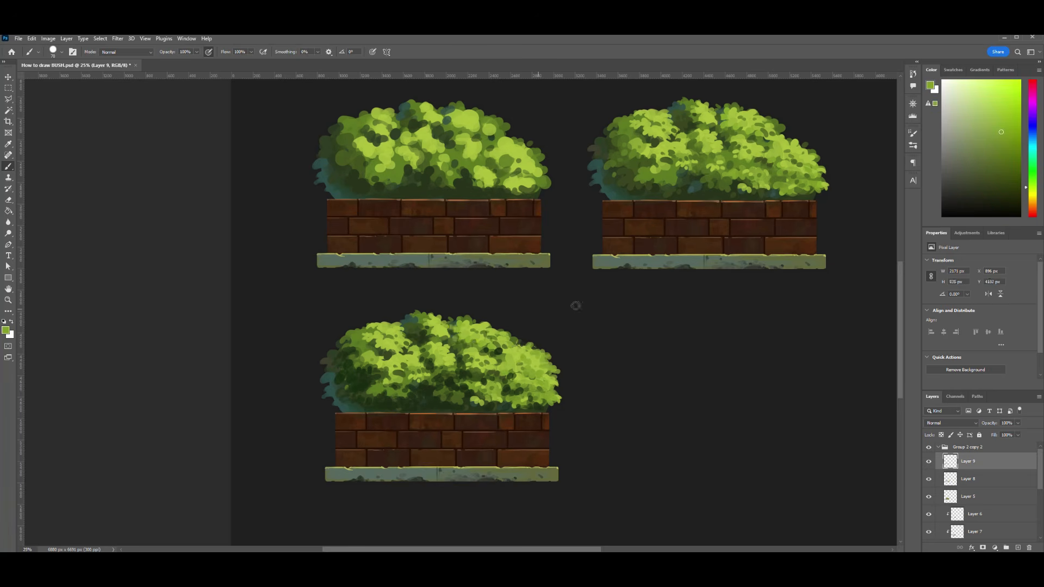
- Add teal and cool green leaves with dark green gaps across the lower middle and lower right of the third bush
left_click(431, 385, "alt")
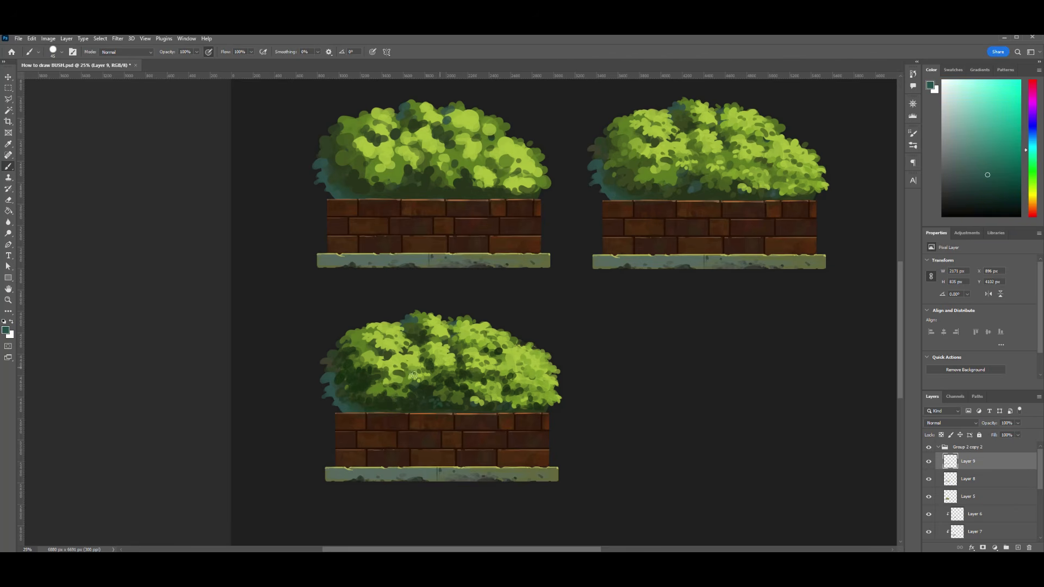
left_click(456, 400, "alt")
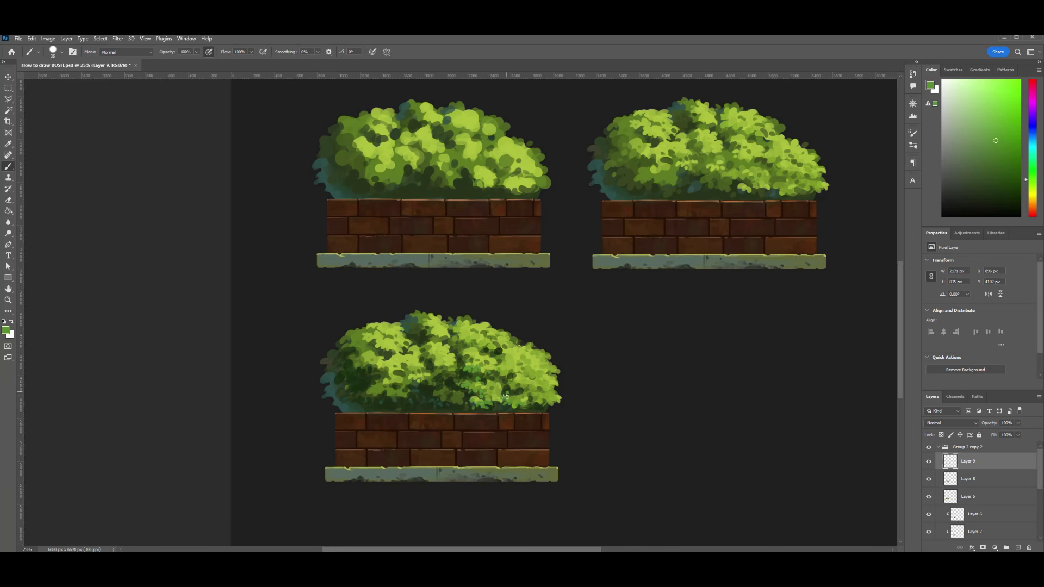
left_click(542, 391, "alt")
left_click(535, 405, "alt")
left_click(368, 393, "alt")
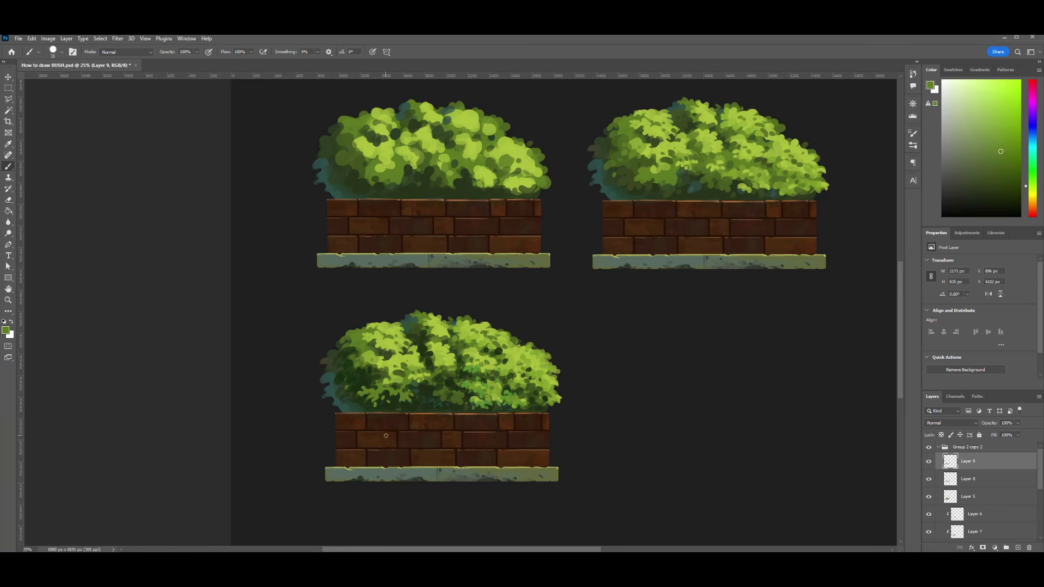
- Paint olive and mid green leaf clusters in the shadowed lower middle of the third bush
key("ctrl+plus")
left_click_drag(429, 421, 479, 363)
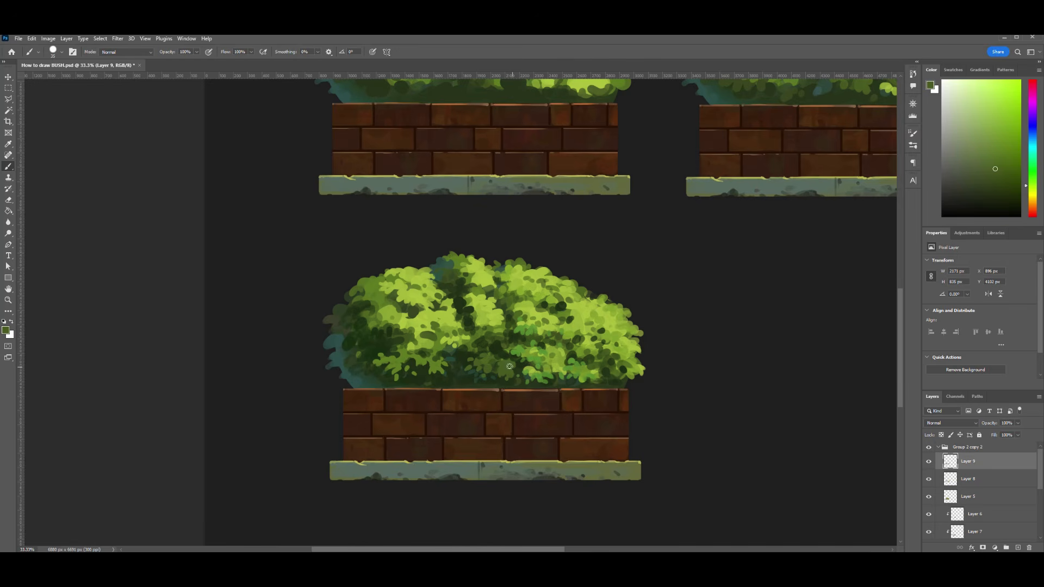
left_click(368, 327, "alt")
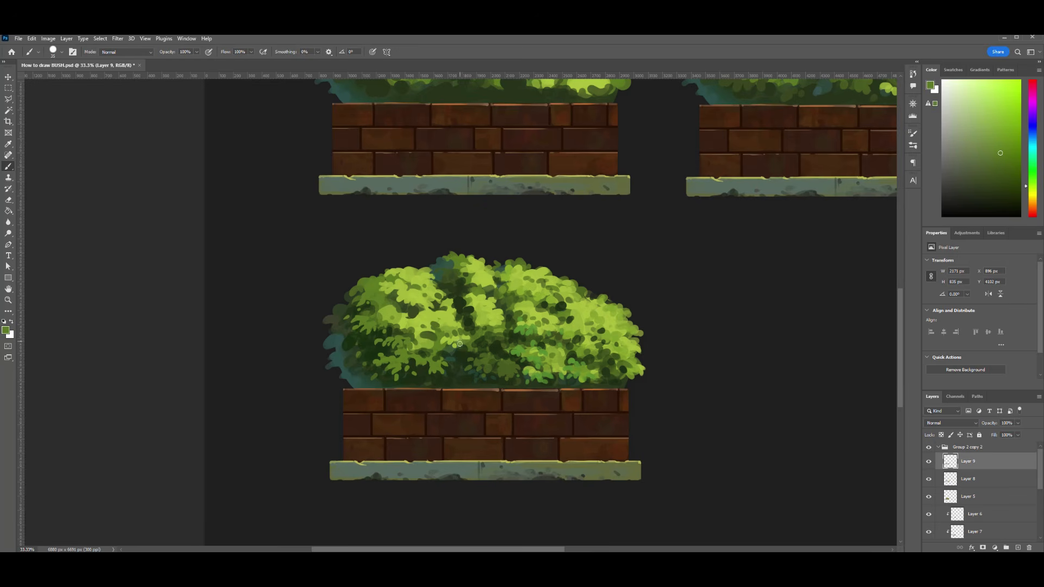
left_click_drag(434, 354, 445, 357)
mouse_move(473, 356)
left_mouse_down()
mouse_move(460, 363)
mouse_move(467, 349)
left_mouse_up()
left_click_drag(488, 360, 467, 373)
left_click_drag(491, 370, 483, 374)
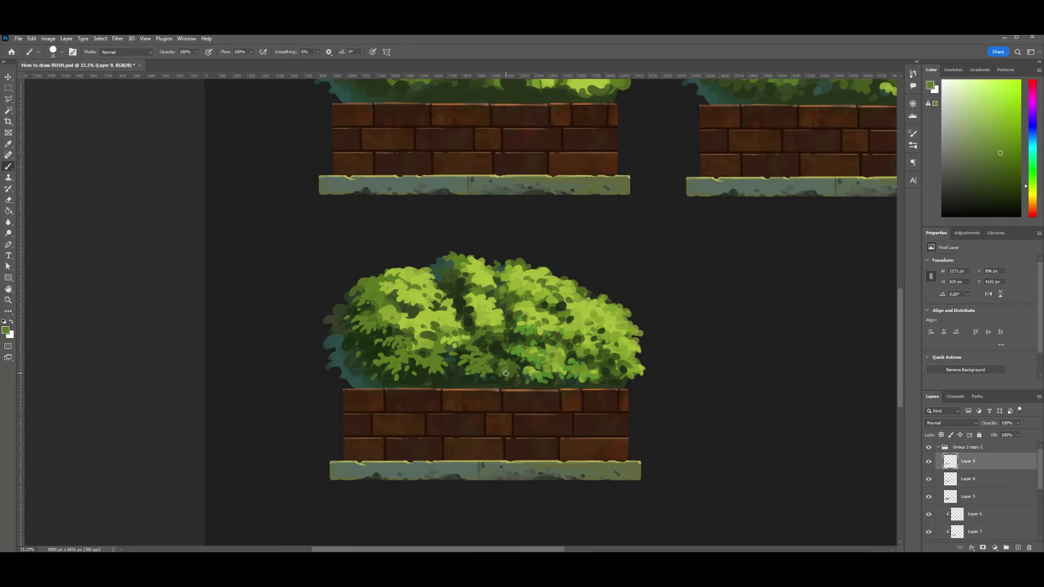
- Sample bright green and paint pointed leaf tips on the light clusters in the center and upper right of the third bush
left_click(465, 309, "alt")
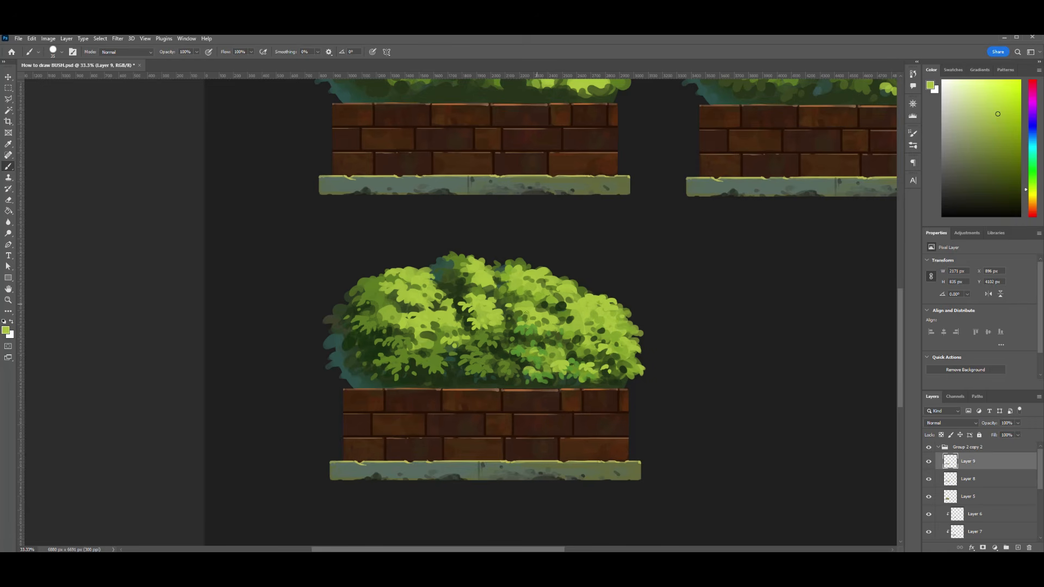
left_click_drag(505, 286, 519, 290)
left_click_drag(527, 290, 529, 292)
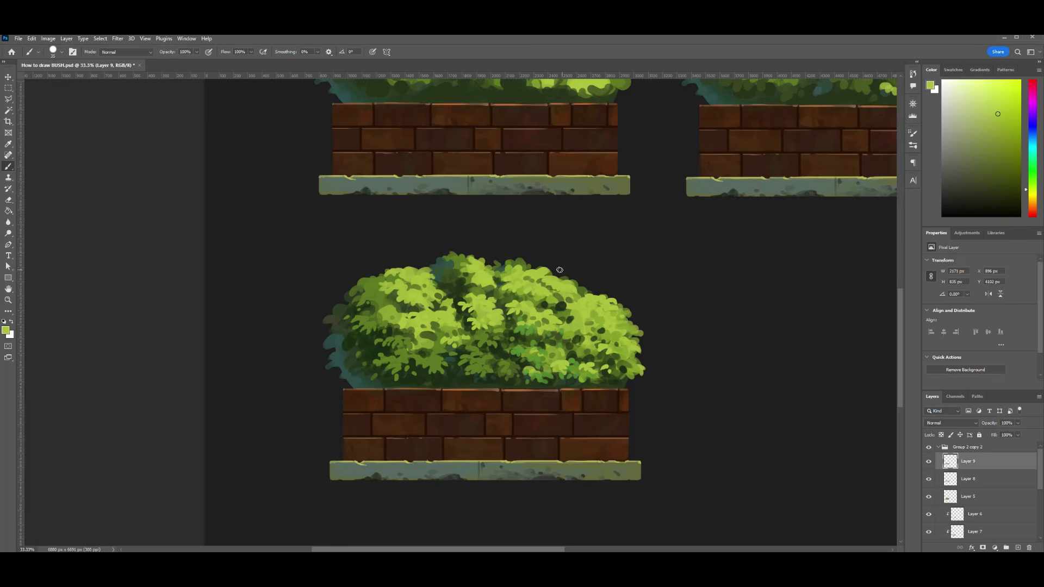
left_click(564, 310, "alt")
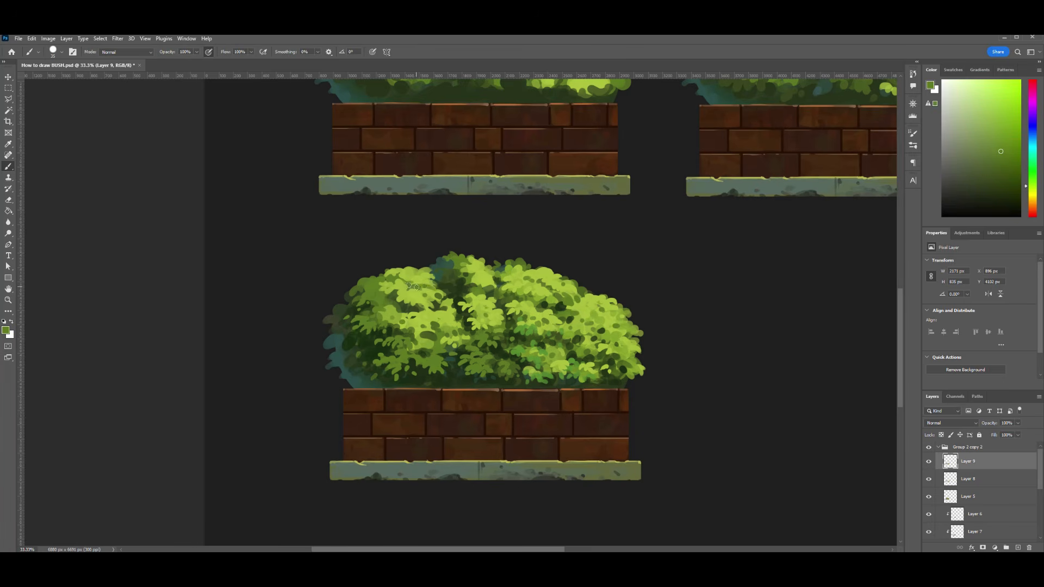
- Paint mid green leaf tips along the third bush's top outline and sample a dark olive at its edge
left_click_drag(386, 271, 417, 265)
left_click_drag(518, 256, 523, 264)
left_click_drag(530, 263, 526, 267)
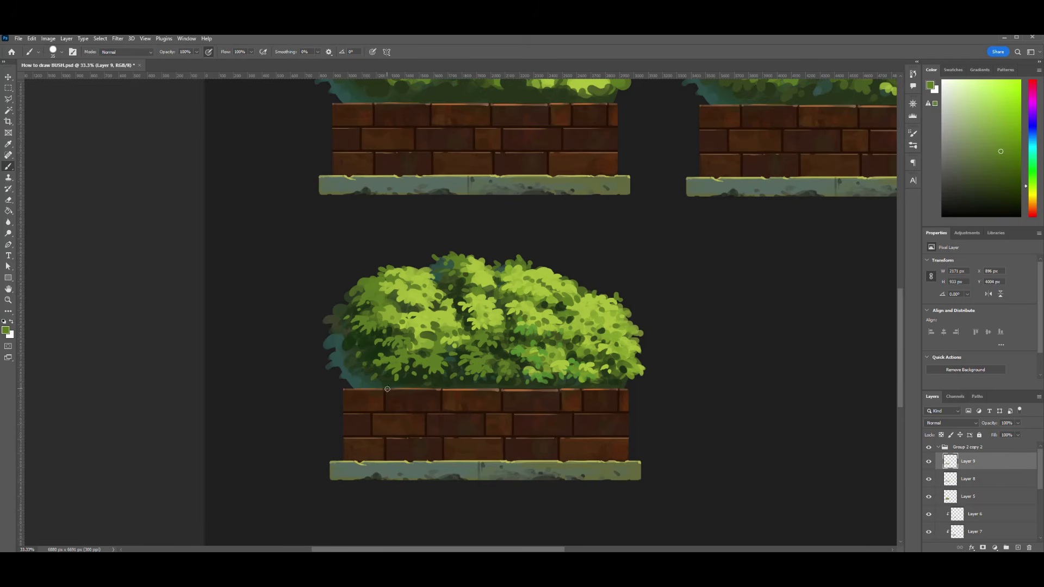
key("e")
key("b")
left_click(634, 353, "alt")
- Dab leaf details in the lower right and lower middle of the third bush
mouse_move(586, 362)
left_mouse_down()
mouse_move(598, 369)
mouse_move(666, 356)
mouse_move(506, 354)
left_mouse_up()
key("ctrl+minus")
key("ctrl+minus")
left_click(494, 358, "alt")
mouse_move(505, 360)
left_mouse_down()
mouse_move(560, 361)
mouse_move(508, 353)
left_mouse_up()
- Enlarge the brush and brush dark green over the upper part of the third bush, undoing the last dab
key("bracketright")
key("bracketright")
left_click_drag(478, 283, 442, 272)
key("ctrl+minus")
key("ctrl+plus")
key("ctrl+plus")
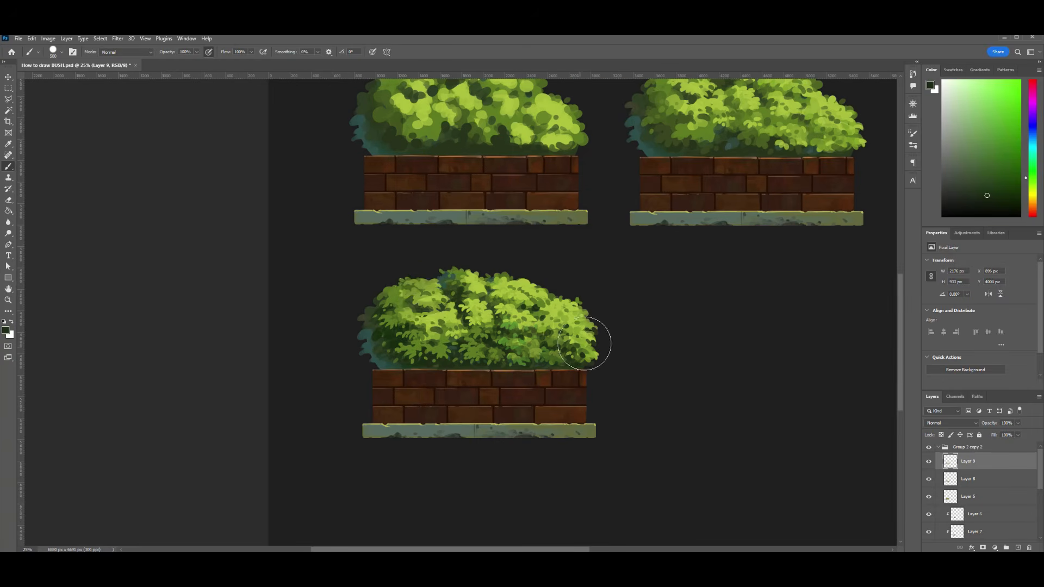
left_click(393, 298, "alt")
key("ctrl+z")
- Sample bright green and shrink the brush to touch up small leaves in the third bush
left_click(445, 329, "alt")
key("bracketleft")
key("bracketleft")
key("bracketleft")
key("bracketleft")
key("bracketleft")
key("bracketleft")
key("bracketleft")
key("bracketleft")
key("bracketleft")
key("bracketleft")
key("bracketleft")
key("bracketleft")
key("bracketleft")
key("bracketleft")
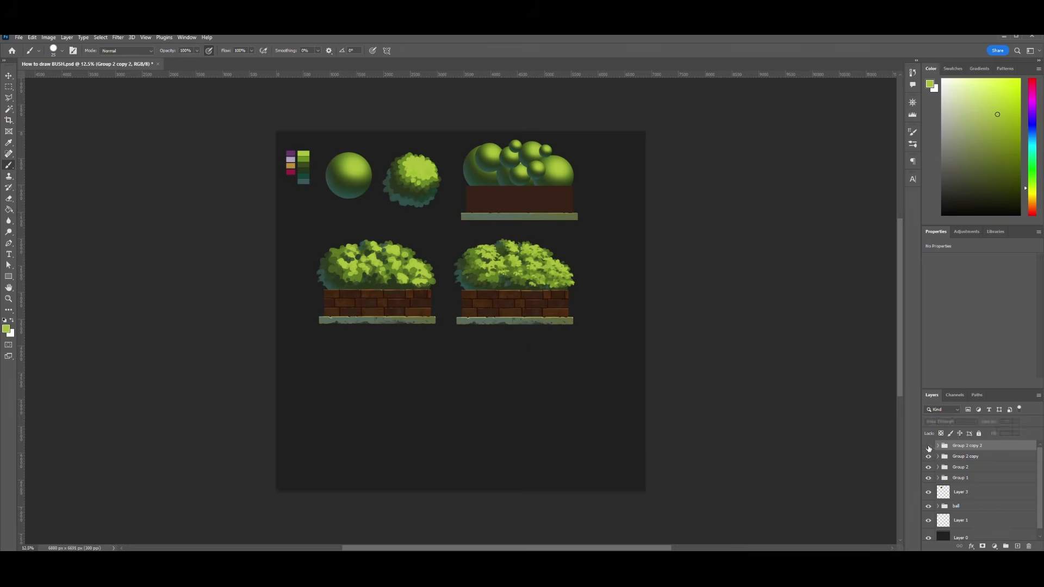
- Duplicate the third planter group and place the copy beside it under the second planter
left_click(928, 446)
key("ctrl+j")
key("ctrl+t")
left_click_drag(383, 387, 521, 387)
key("Return")
key("ctrl+plus")
key("ctrl+plus")
left_click_drag(634, 422, 603, 338)
- Add a layer inside the fourth copy's group and glaze its bush with a larger brush at 58% opacity
left_click(938, 446)
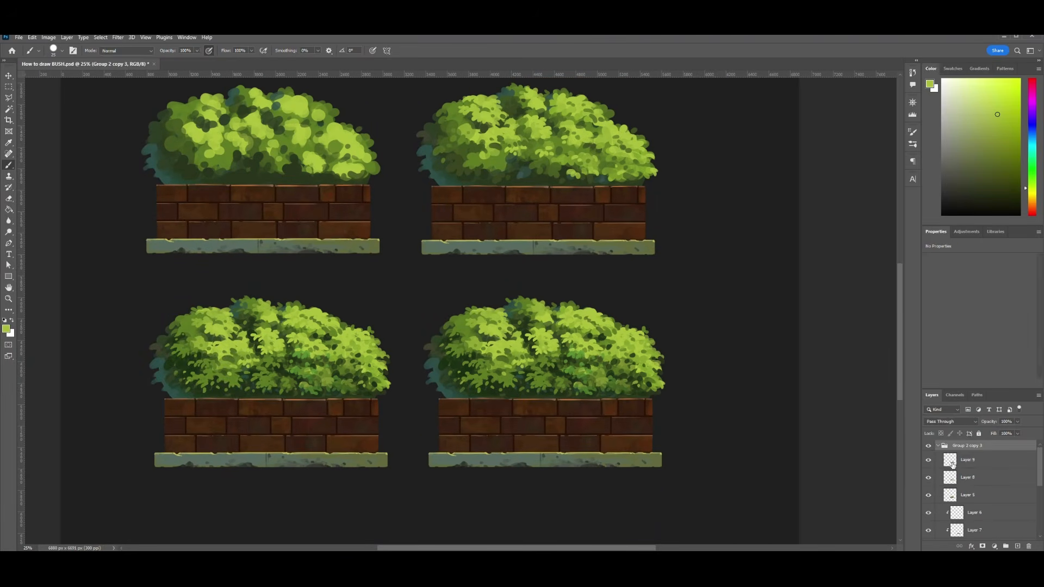
left_click(1017, 547)
left_click(465, 351, "alt")
left_click(62, 50)
left_click(197, 50)
mouse_move(468, 371)
left_mouse_down()
mouse_move(473, 363)
mouse_move(460, 370)
mouse_move(485, 397)
mouse_move(629, 390)
left_mouse_up()
key("bracketleft")
key("bracketleft")
key("bracketleft")
key("bracketleft")
key("bracketleft")
key("bracketleft")
left_click(647, 335, "alt")
left_click_drag(601, 339, 651, 379)
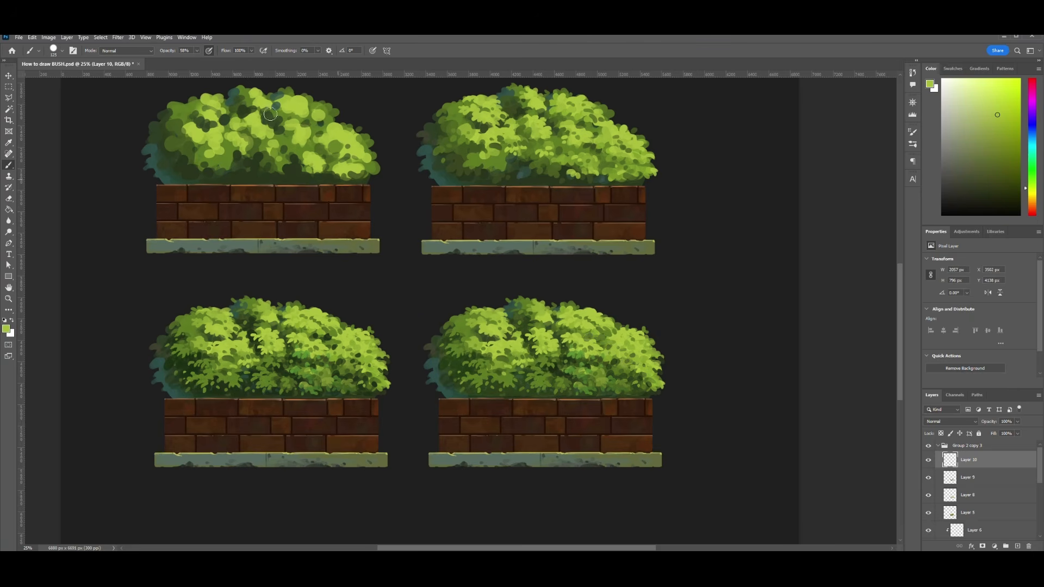
- Restore full brush opacity and dab small yellow highlights on the upper and right leaf clusters of the fourth bush
key("bracketleft")
key("bracketleft")
key("bracketleft")
key("bracketleft")
key("bracketleft")
key("0")
left_click(625, 454, "alt")
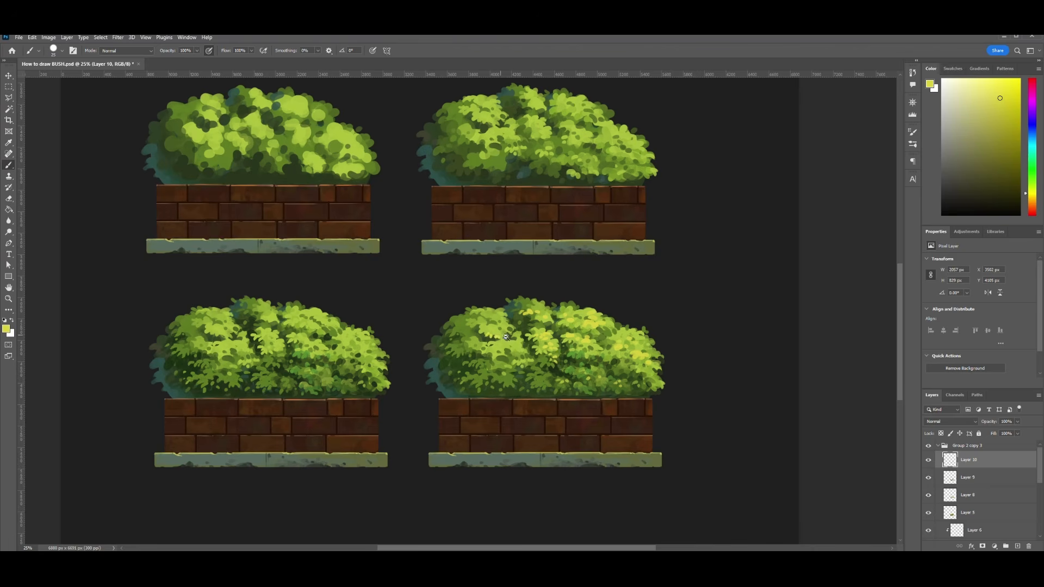
- Dot small yellow leaves across the lower left of the fourth bush
scroll(505, 336, "up", 1)
left_click(437, 392)
left_click(446, 399)
left_click(481, 403)
left_click(466, 398)
left_click(470, 378)
left_click(478, 376)
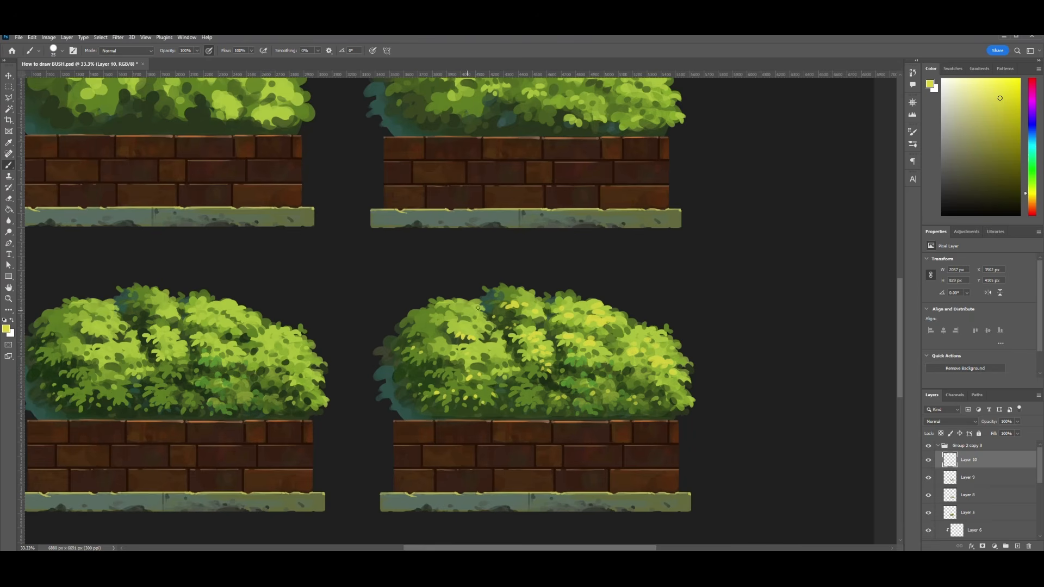
- Pick a pale warm yellow with a smaller brush and highlight the top edges of the fourth planter's upper bricks
key("ctrl+minus")
key("ctrl+minus")
key("ctrl+plus")
key("ctrl+plus")
key("bracketleft")
key("bracketleft")
key("bracketleft")
left_click(1032, 198)
left_click(982, 90)
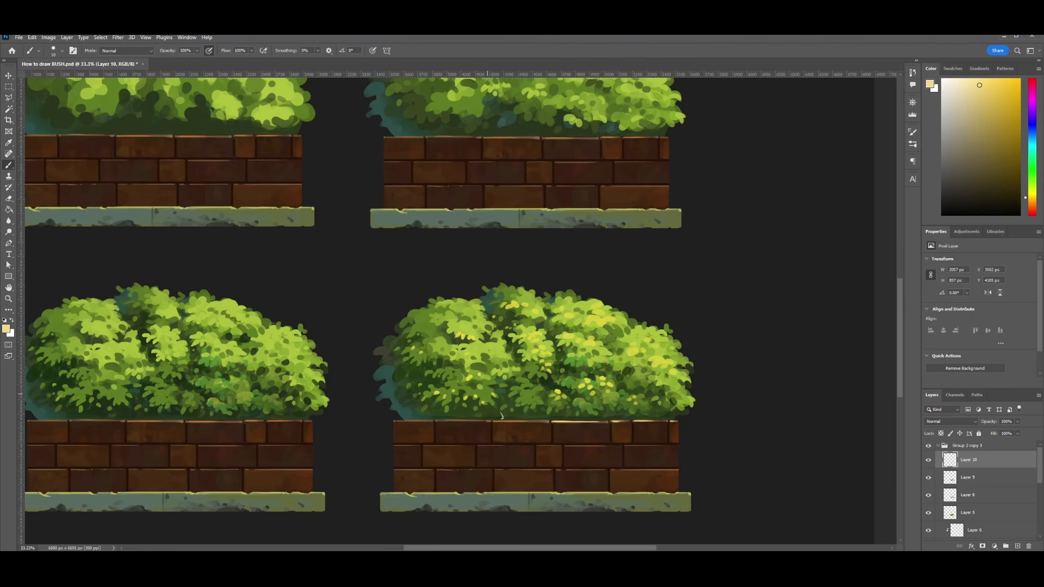
left_click_drag(502, 417, 489, 394)
key("ctrl+plus")
key("ctrl+plus")
key("ctrl+z")
- Sample dark green and paint a shadow band along the right half of the fourth bush's base above the bricks
mouse_move(550, 541)
left_mouse_down()
mouse_move(549, 445)
mouse_move(459, 438)
left_mouse_up()
left_click(543, 412, "alt")
key("bracketright")
key("bracketright")
key("bracketright")
key("bracketright")
key("bracketright")
left_click_drag(552, 418, 772, 417)
- Enlarge the brush and deepen the shadow along the left and middle of the fourth bush's base
left_click(473, 401, "alt")
key("bracketright")
key("bracketright")
key("bracketright")
left_click_drag(418, 412, 461, 409)
left_click_drag(562, 415, 586, 415)
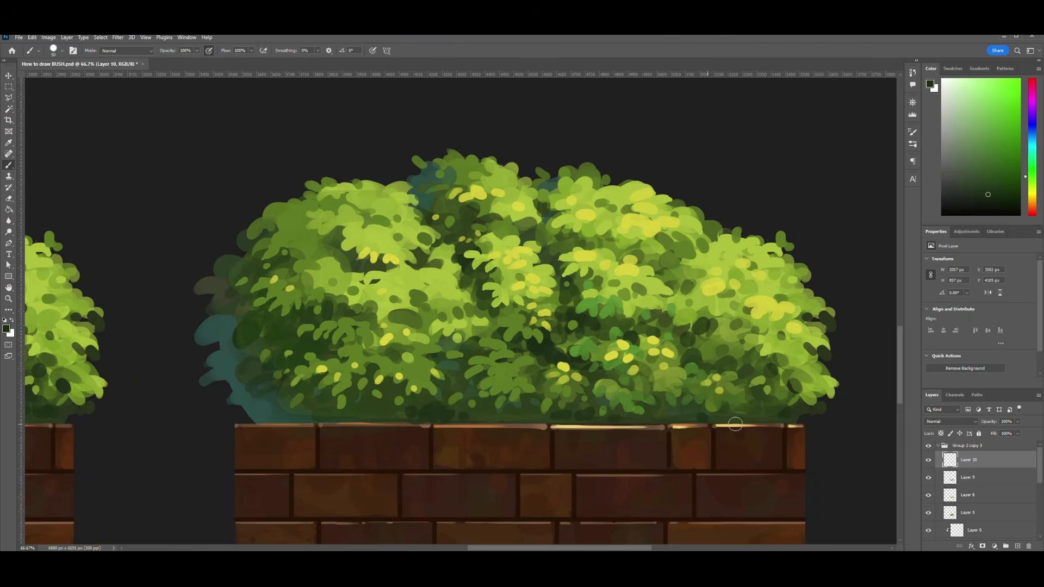
- Darken the fourth bush's lower left corner with broader shadow strokes
key("bracketright")
key("bracketright")
left_click_drag(268, 410, 375, 412)
left_click(256, 398, "alt")
mouse_move(261, 401)
left_mouse_down()
mouse_move(262, 413)
mouse_move(248, 388)
left_mouse_up()
- Add a new layer and try thin grass blades at the middle of the bush's base with a smaller brush, undoing the strokes
left_click(667, 223, "alt")
left_click(1017, 546)
key("bracketleft")
key("bracketleft")
key("bracketleft")
key("bracketleft")
key("bracketleft")
key("bracketleft")
key("bracketleft")
key("bracketleft")
key("bracketleft")
key("bracketleft")
key("bracketleft")
key("bracketleft")
mouse_move(478, 421)
left_mouse_down()
mouse_move(472, 390)
mouse_move(446, 366)
mouse_move(446, 376)
left_mouse_up()
key("ctrl+z")
key("ctrl+z")
mouse_move(466, 420)
left_mouse_down()
mouse_move(477, 399)
mouse_move(522, 406)
left_mouse_up()
key("ctrl+z")
- Pick a pale yellow and paint thin grass blades rising from the fourth planter's brick edge
key("ctrl+minus")
key("ctrl+minus")
left_click_drag(544, 365, 535, 353)
left_click(983, 87)
key("bracketright")
key("bracketright")
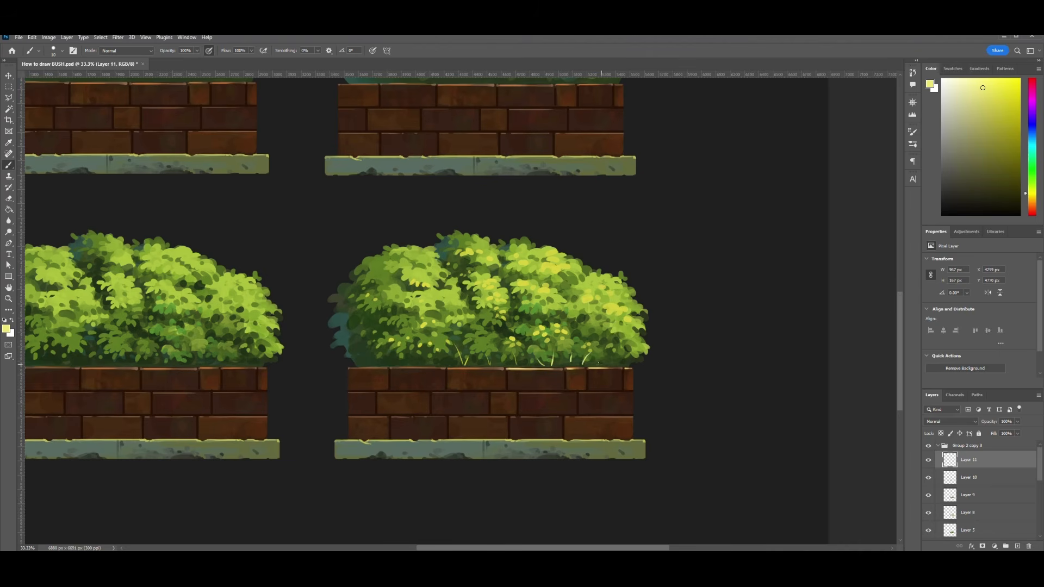
- Undo the last blade and paint pale yellow grass blades at the left end of the bush's base
key("ctrl+plus")
key("ctrl+z")
left_click_drag(355, 392, 340, 368)
mouse_move(373, 392)
left_mouse_down()
mouse_move(348, 380)
mouse_move(398, 383)
mouse_move(314, 383)
mouse_move(351, 392)
mouse_move(320, 386)
left_mouse_up()
- Sample mid green, enlarge the brush and paint short grass blades at the left end of the bush's base
left_click(348, 390, "alt")
key("bracketright")
key("bracketright")
key("bracketright")
left_click_drag(314, 392, 312, 387)
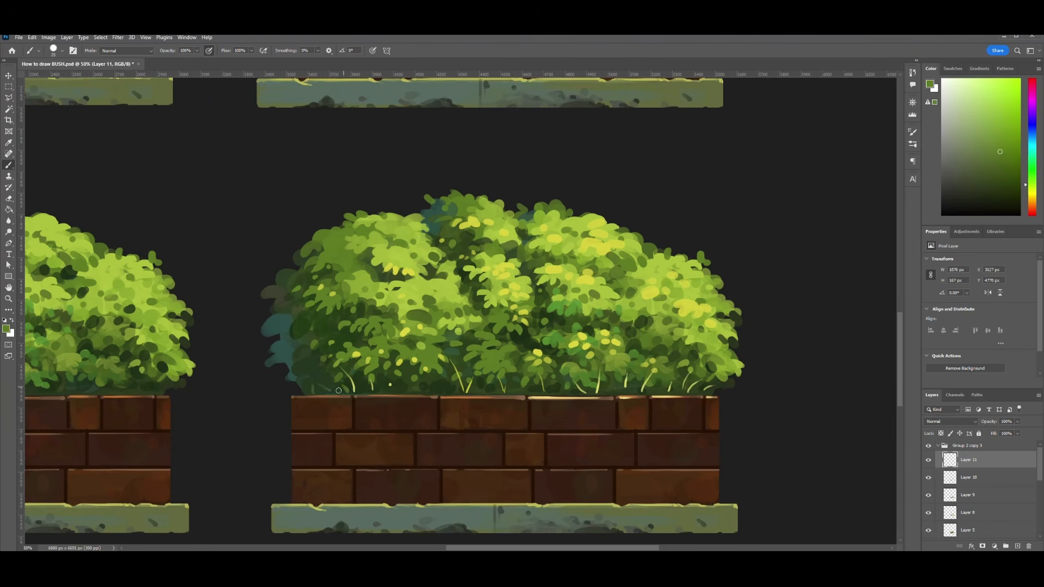
- Paint short mid green grass blades along the right half of the base and at the far left corner, undoing one stray blade
left_click_drag(592, 394, 590, 390)
left_click_drag(602, 394, 612, 388)
left_click_drag(619, 393, 630, 387)
left_click_drag(645, 394, 646, 388)
left_click_drag(657, 393, 659, 385)
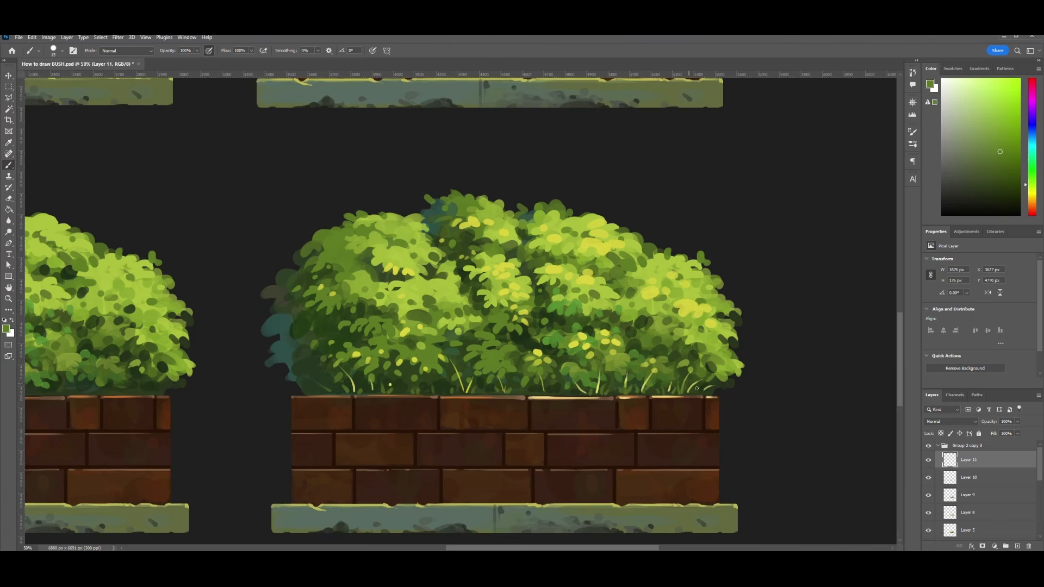
key("ctrl+z")
left_click_drag(307, 394, 299, 386)
- Sample dark green and paint thin blades sticking out of the fourth bush's upper right slope and top outline
left_click(616, 277, "alt")
mouse_move(617, 276)
left_mouse_down()
mouse_move(603, 242)
mouse_move(655, 219)
mouse_move(606, 250)
mouse_move(650, 255)
left_mouse_up()
left_click(616, 276, "alt")
key("bracketright")
key("bracketright")
key("bracketright")
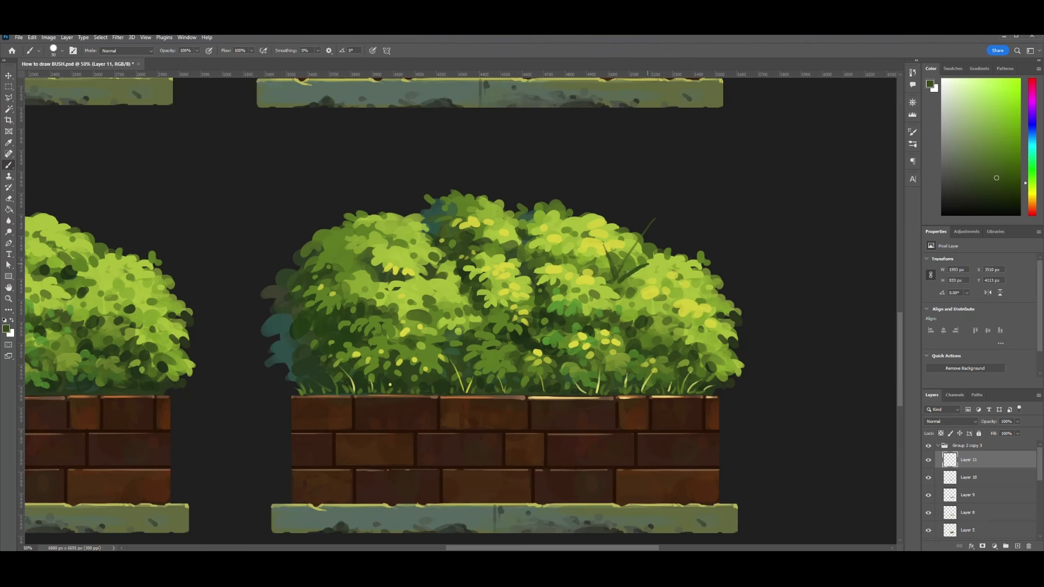
left_click_drag(504, 212, 516, 188)
left_click_drag(670, 261, 688, 245)
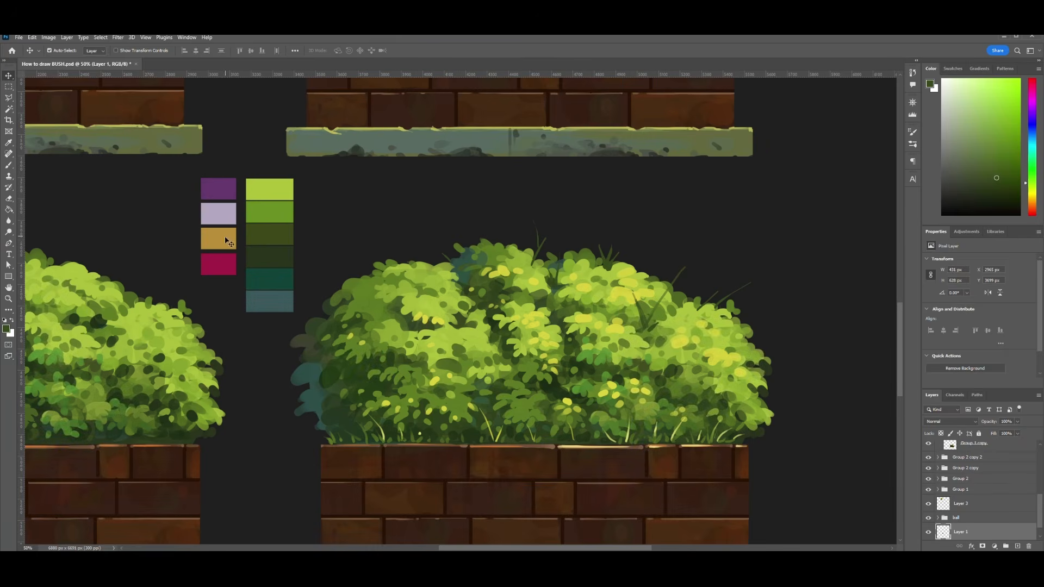
- Sample ochre from the palette and paint a flower head on the tall blade at the bush's upper right slope
key("b")
left_click(225, 239, "alt")
left_click_drag(677, 261, 678, 277)
key("ctrl+z")
key("ctrl+z")
key("[")
key("[")
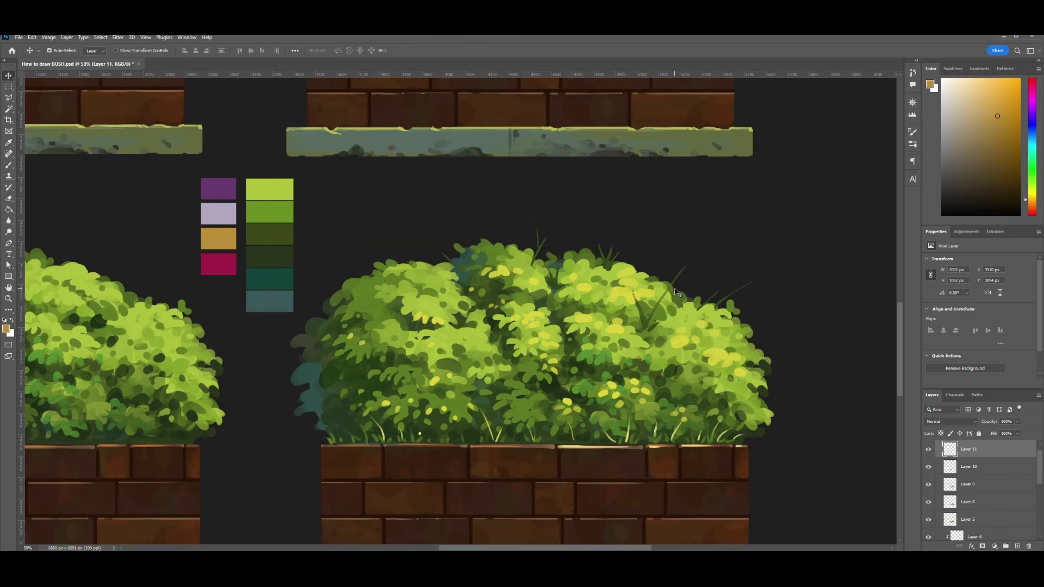
key("bracketright")
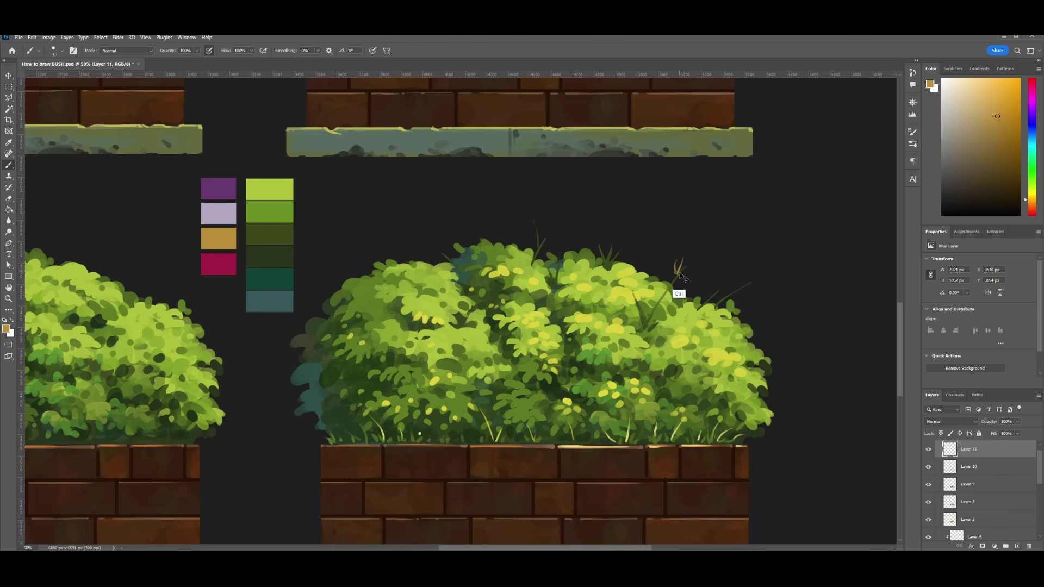
- Finish the ochre flower head and dab ochre buds along the thin stems on the bush's far right slope
key("ctrl+plus")
left_click(796, 293)
left_click(822, 283)
left_click(832, 275)
left_click(848, 268)
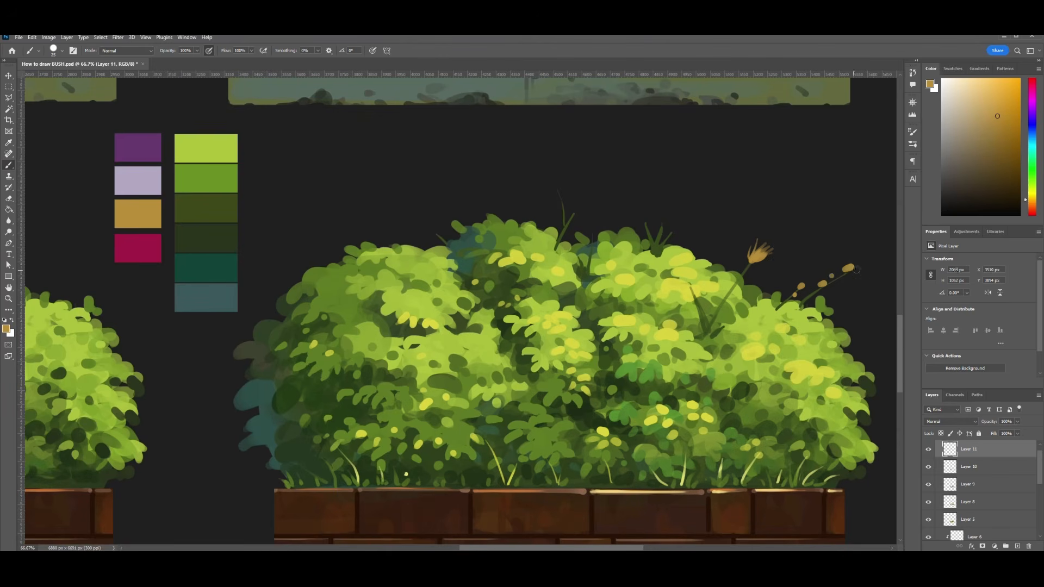
left_click(865, 284)
left_click(871, 279)
left_click(882, 275)
- Paint thin green stems between the ochre buds, undo the last long stem, and add a stalk beside the flower head
key("bracketleft")
key("bracketleft")
left_click(857, 279)
left_click(850, 286)
left_click(821, 306, "alt")
left_click_drag(827, 303, 884, 275)
key("ctrl+z")
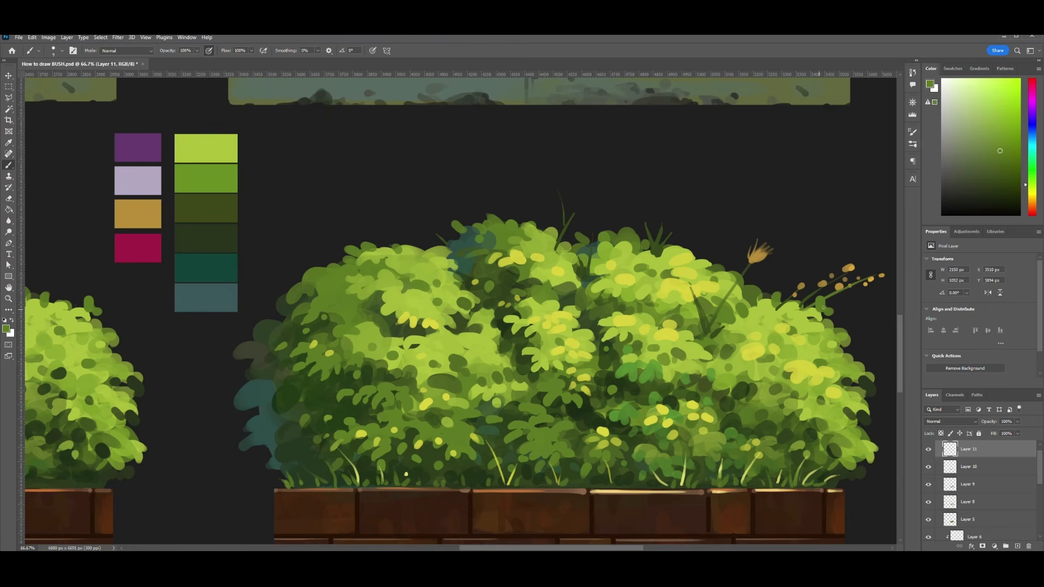
left_click_drag(741, 274, 736, 247)
- Dab ochre buds on the short blades above the top outline and add brighter yellow petals to the flower head
left_click(848, 268, "alt")
key("bracketright")
key("bracketright")
left_click(656, 234)
left_click(661, 231)
left_click_drag(751, 258, 761, 245)
key("e")
key("b")
left_click(771, 249, "alt")
left_click_drag(757, 254, 768, 249)
left_click(757, 257, "alt")
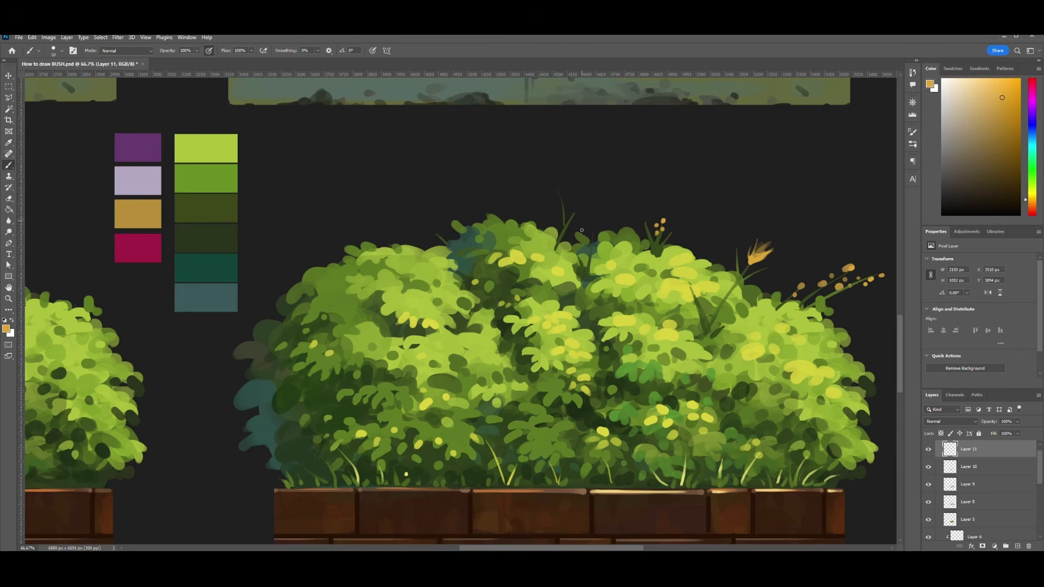
- Enlarge the brush and dab orange blossoms among the leaves in the middle of the bush
key("bracketright")
key("bracketright")
left_click(595, 319)
left_click(606, 311)
- Paint small purple flowers in the grass at the bush's base and add lilac highlights to them
left_click(138, 147, "alt")
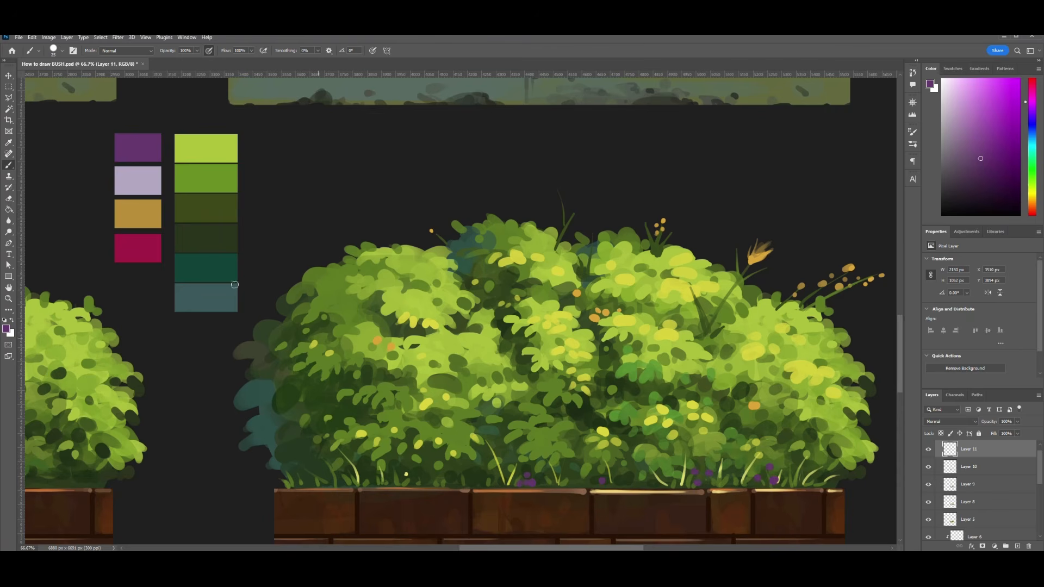
left_click(140, 178, "alt")
left_click(710, 473)
left_click(698, 481)
left_click(773, 479)
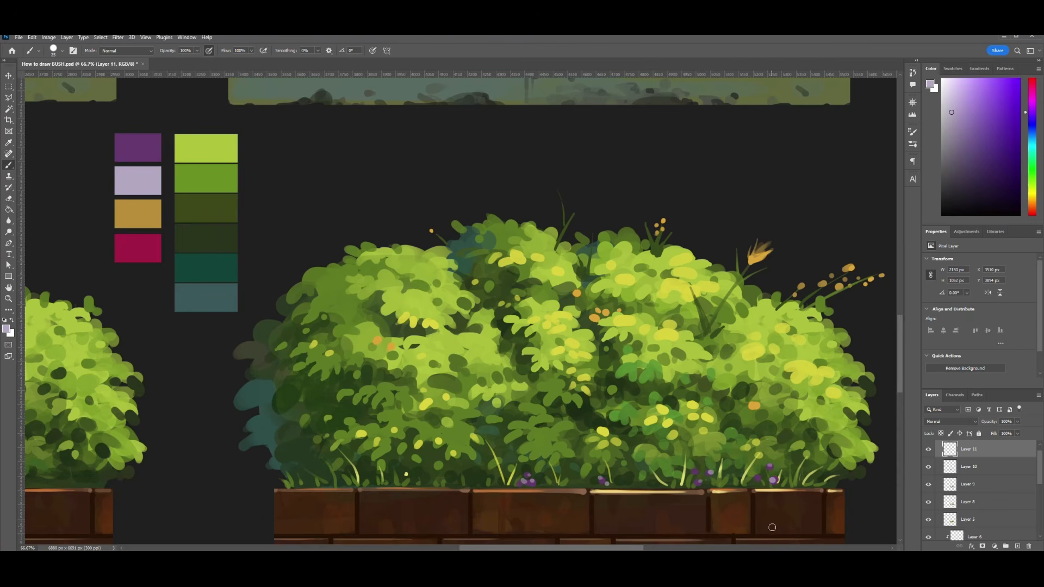
- Sample crimson, enlarge the brush and dab crimson flowers across the bush's centre and lower part
left_click(138, 248, "alt")
key("bracketright")
key("bracketright")
key("bracketright")
key("bracketright")
key("bracketright")
left_click(740, 456)
left_click(436, 451)
left_click(520, 370)
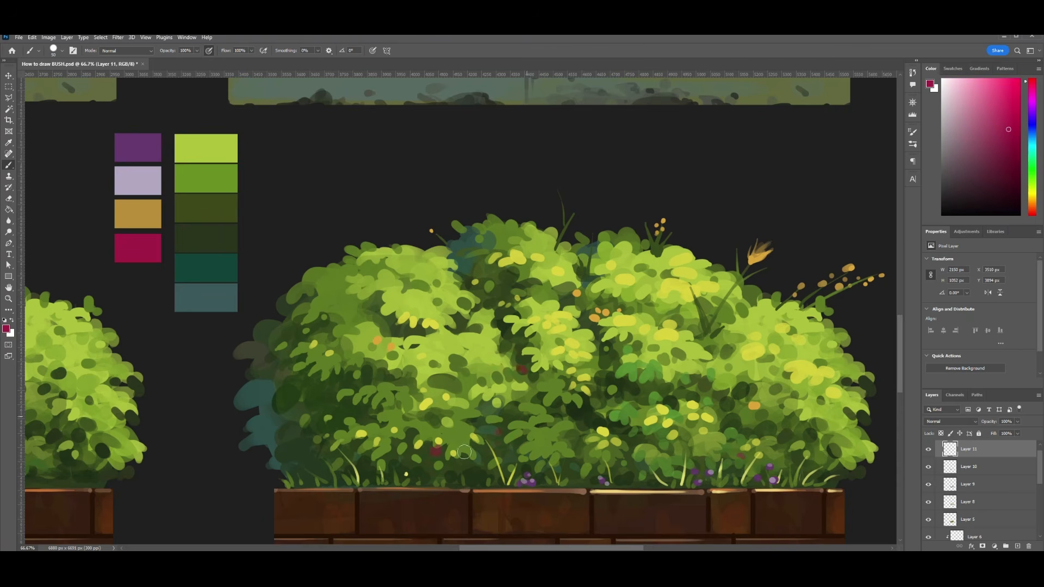
left_click(445, 474)
left_click(308, 470)
- Sample lilac, shrink the brush and dab small lilac flowers in the grass left of centre at the base
key("ctrl+minus")
key("ctrl+minus")
- Sample ochre and dab small ochre blossoms down the middle of the bush
key("ctrl+minus")
key("ctrl+plus")
key("ctrl+plus")
left_click(219, 213, "alt")
key("bracketleft")
key("bracketleft")
key("bracketleft")
key("bracketleft")
key("bracketleft")
left_click(462, 430)
left_click(476, 436)
left_click(430, 435)
key("ctrl+minus")
key("ctrl+minus")
key("ctrl+plus")
key("ctrl+plus")
left_click(218, 238, "alt")
left_click(572, 349)
left_click(595, 373)
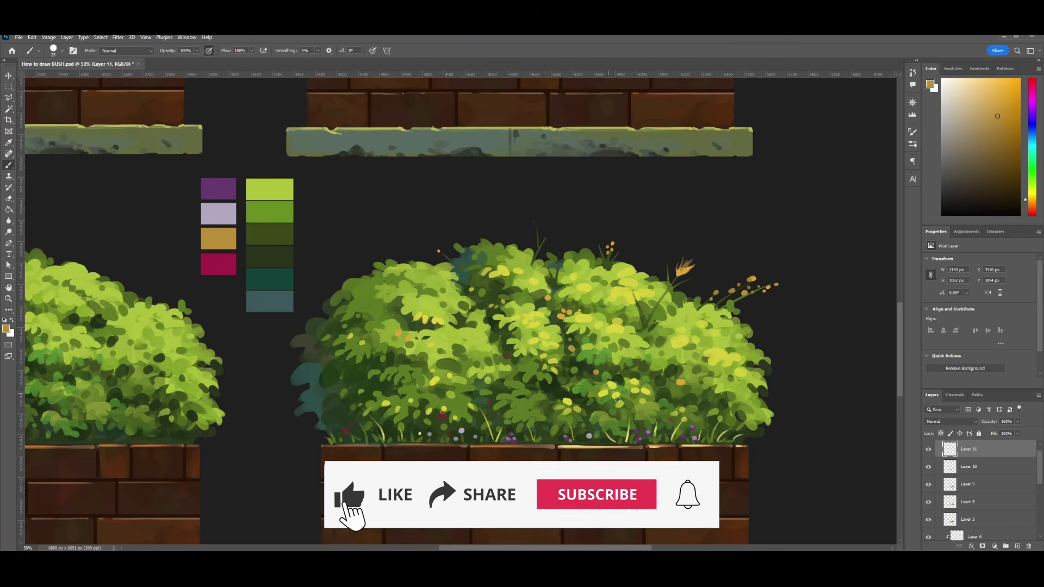
- Sample yellow from the foliage, adjust the brush size and paint leaf strokes across the bush's lower left and centre
left_click(607, 393, "alt")
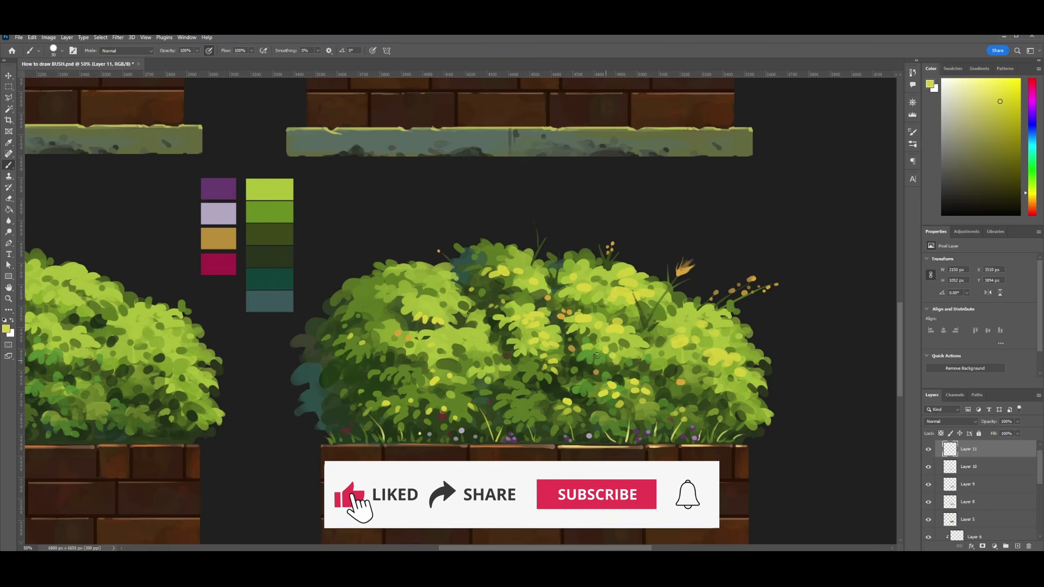
key("ctrl+minus")
key("ctrl+minus")
key("ctrl+plus")
key("ctrl+plus")
key("bracketleft")
key("bracketleft")
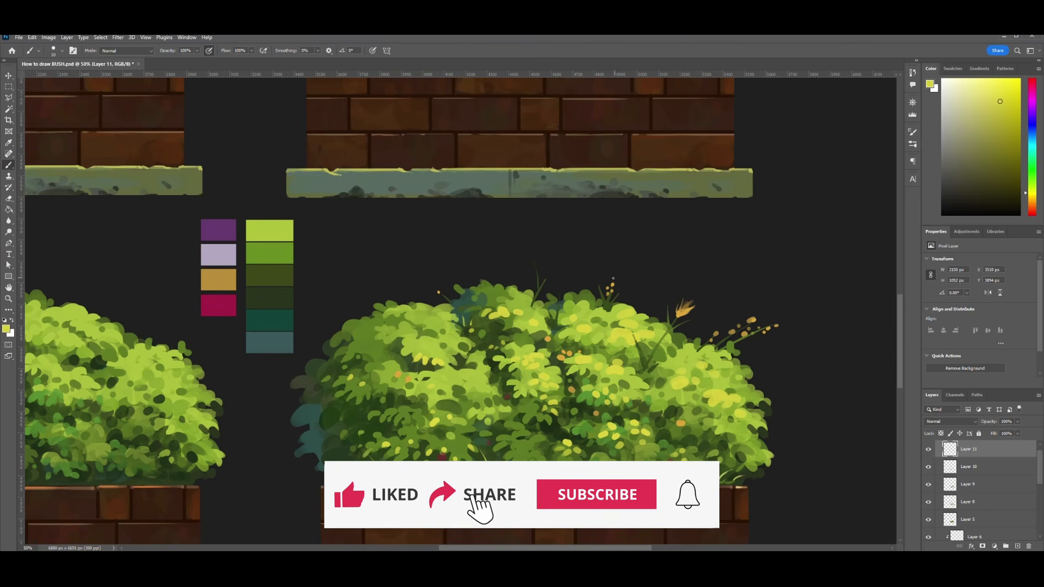
key("bracketright")
key("bracketright")
key("bracketright")
left_click(440, 392, "alt")
left_click_drag(410, 409, 426, 416)
left_click_drag(503, 422, 519, 428)
- Touch up the lower centre and right side of the foliage with dark and olive greens sampled from the bush
key("ctrl+minus")
key("ctrl+minus")
key("ctrl+minus")
key("ctrl+plus")
key("ctrl+plus")
key("ctrl+plus")
left_click(551, 435, "alt")
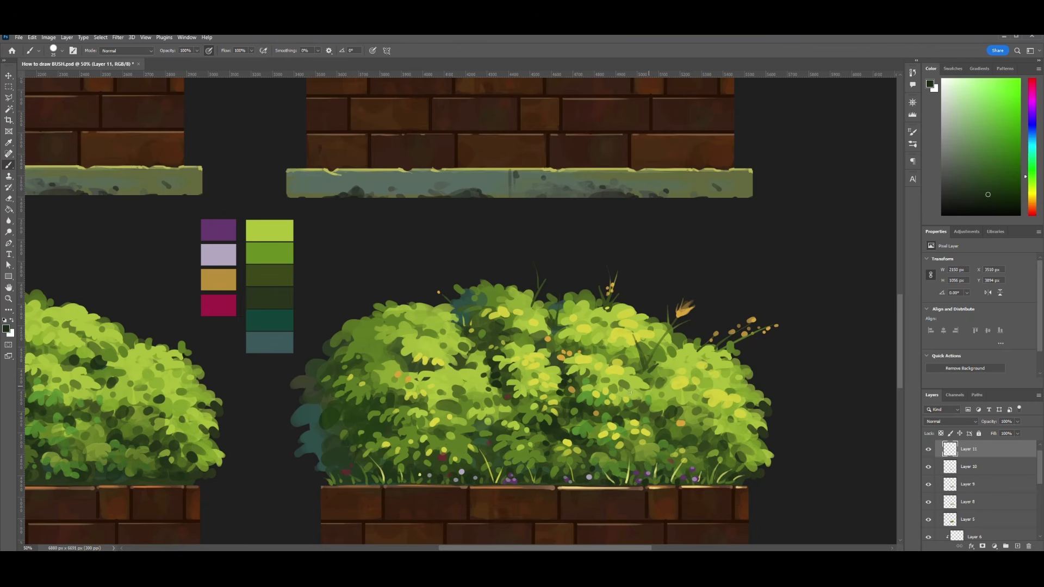
left_click(717, 405, "alt")
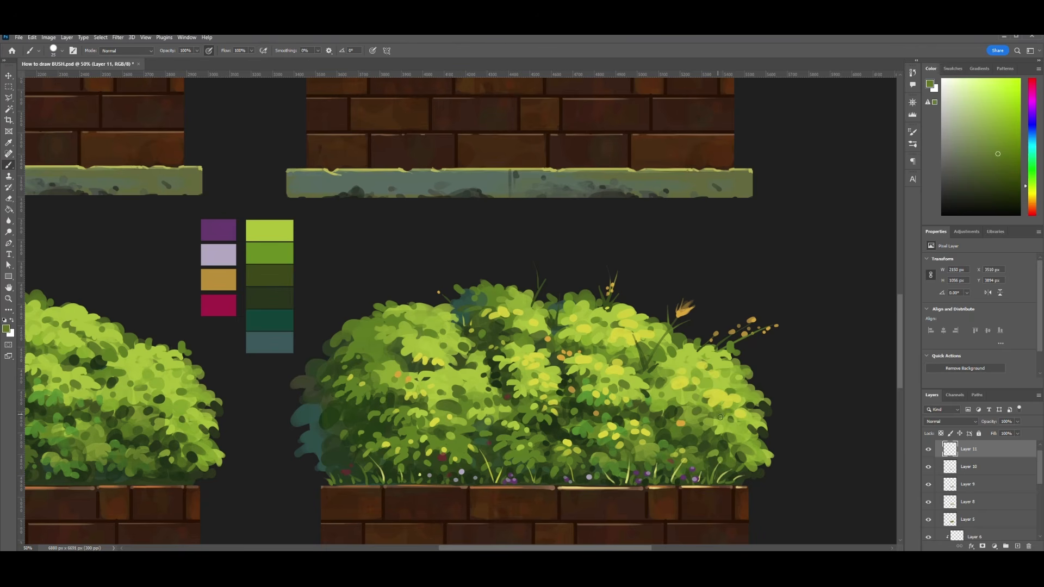
- Dab dark teal and crimson accents into the bush's shaded left side using a larger brush
key("ctrl+minus")
key("ctrl+minus")
key("ctrl+minus")
key("ctrl+plus")
left_click(396, 355, "alt")
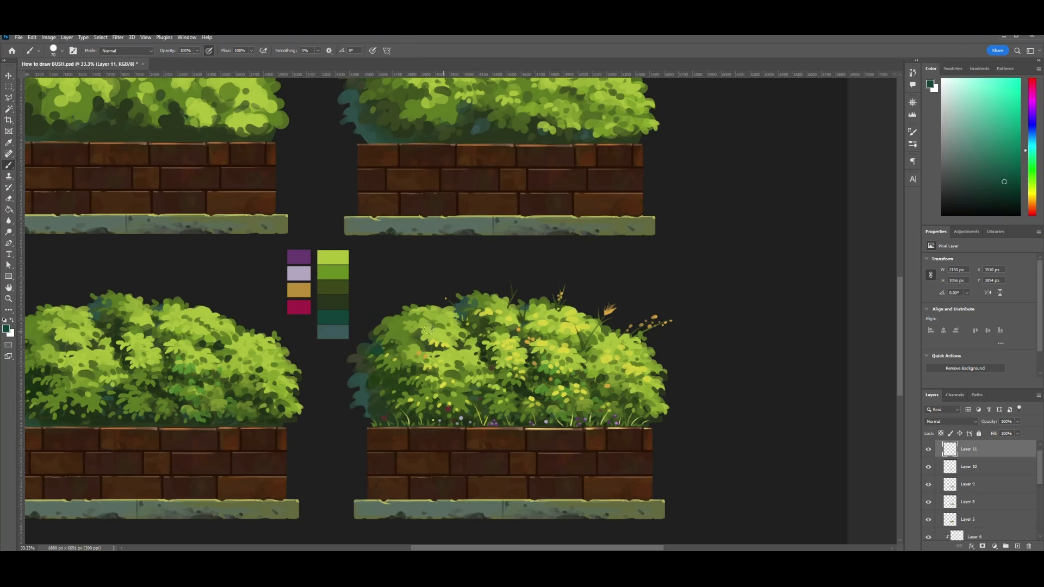
left_click(299, 306, "alt")
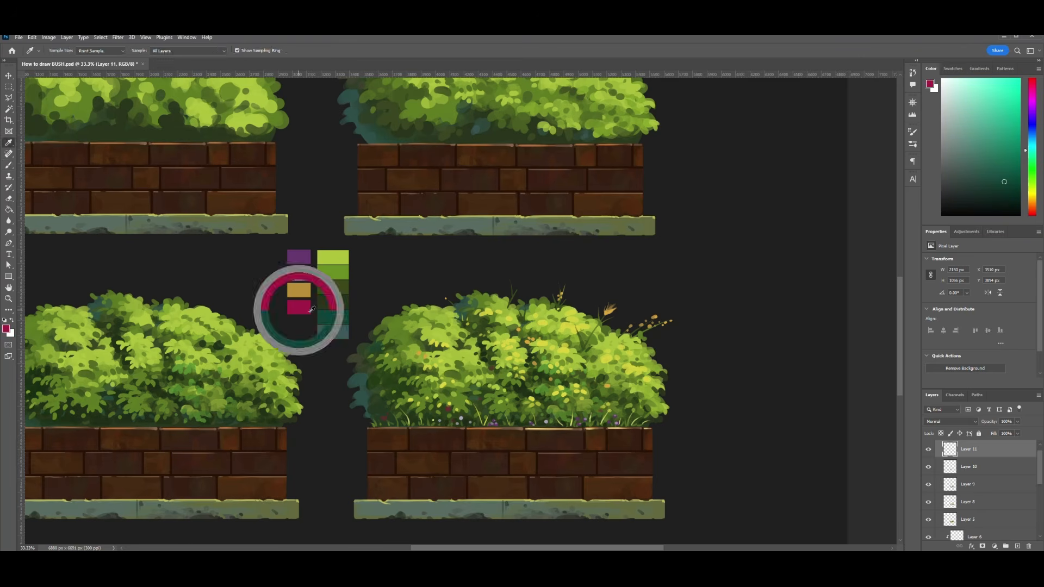
left_click(554, 409, "alt")
key("bracketright")
key("bracketright")
key("bracketright")
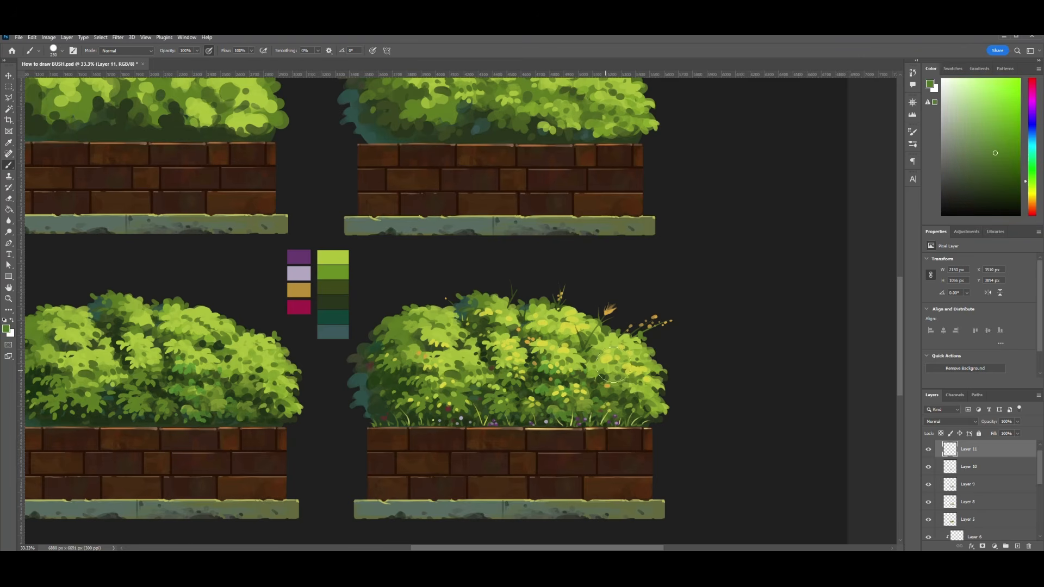
- Sample greens from the foliage, reduce the brush size and touch up leaves on the bush's right side
key("ctrl+minus")
key("ctrl+minus")
key("ctrl+plus")
key("ctrl+plus")
key("bracketleft")
left_click(581, 346, "alt")
key("bracketleft")
key("bracketleft")
key("bracketleft")
key("ctrl+minus")
key("ctrl+minus")
key("ctrl+plus")
key("ctrl+plus")
key("bracketleft")
key("bracketleft")
key("bracketleft")
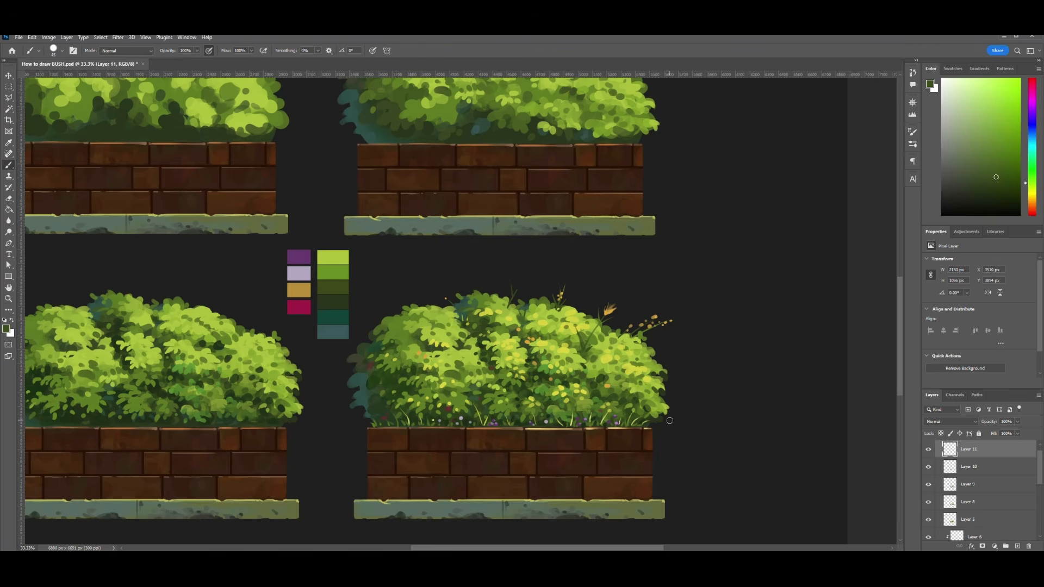
key("ctrl+minus")
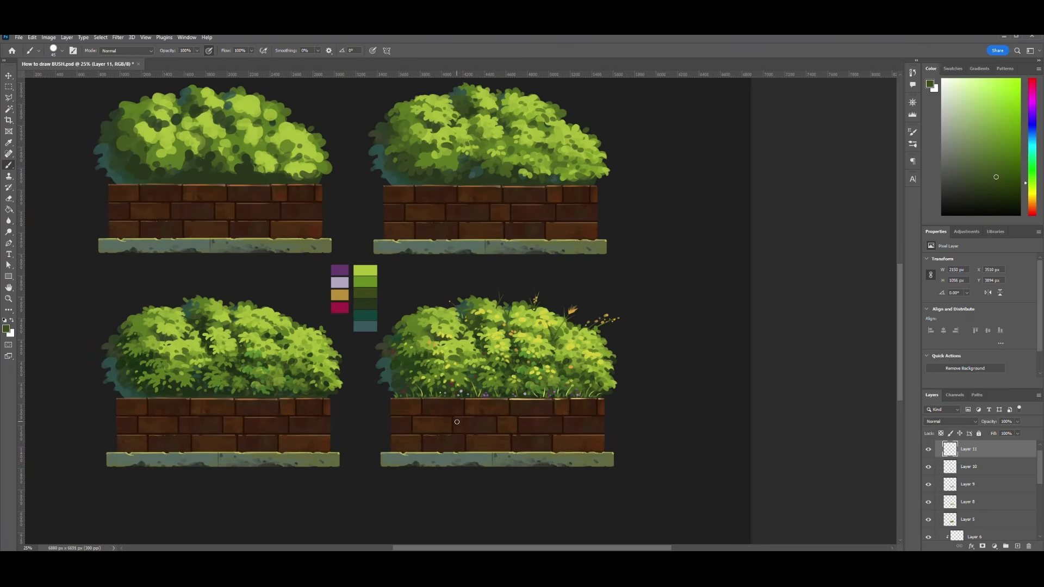
- Select the planter layers and shift the four detailed planters slightly down the canvas with Free Transform
key("ctrl+minus")
key("ctrl+minus")
scroll(974, 469, "up", 1)
left_click(937, 446)
left_click(962, 467, "shift")
left_click(962, 477, "shift")
key("ctrl+t")
left_click_drag(531, 297, 532, 310)
key("Return")
- Move the colour swatch palette from between the planters toward the upper left of the canvas
key("v")
left_click_drag(412, 333, 270, 203)
key("ctrl+z")
left_click_drag(267, 152, 269, 209)
key("ctrl+plus")
key("ctrl+plus")
key("ctrl+plus")
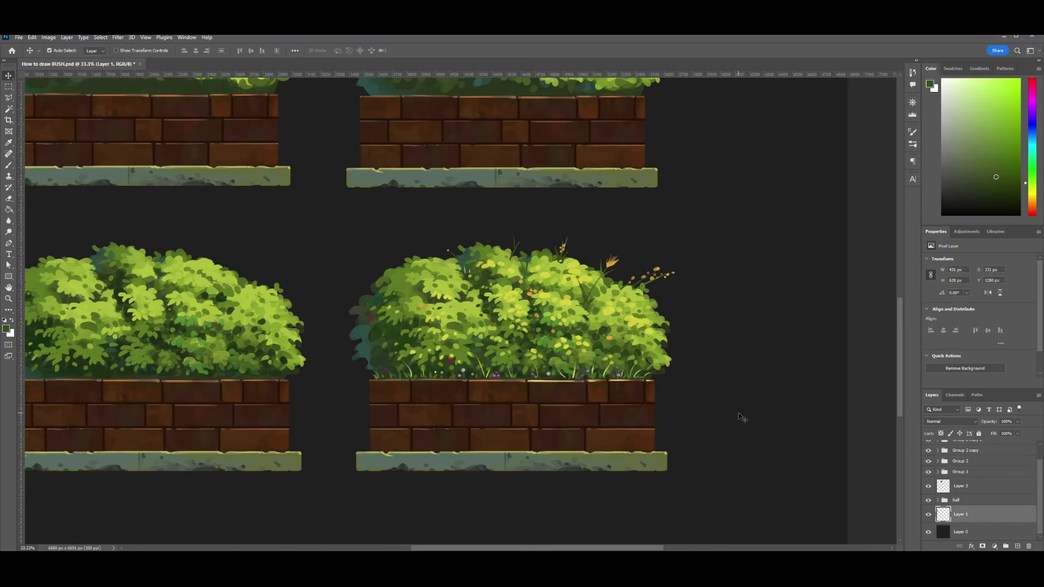
- Sample dark brown from the fourth planter's mortar and paint thin cracks across its bricks on Layer 6
left_click(653, 419)
scroll(957, 516, "down", 1)
key("ctrl+plus")
scroll(541, 359, "down", 2)
key("e")
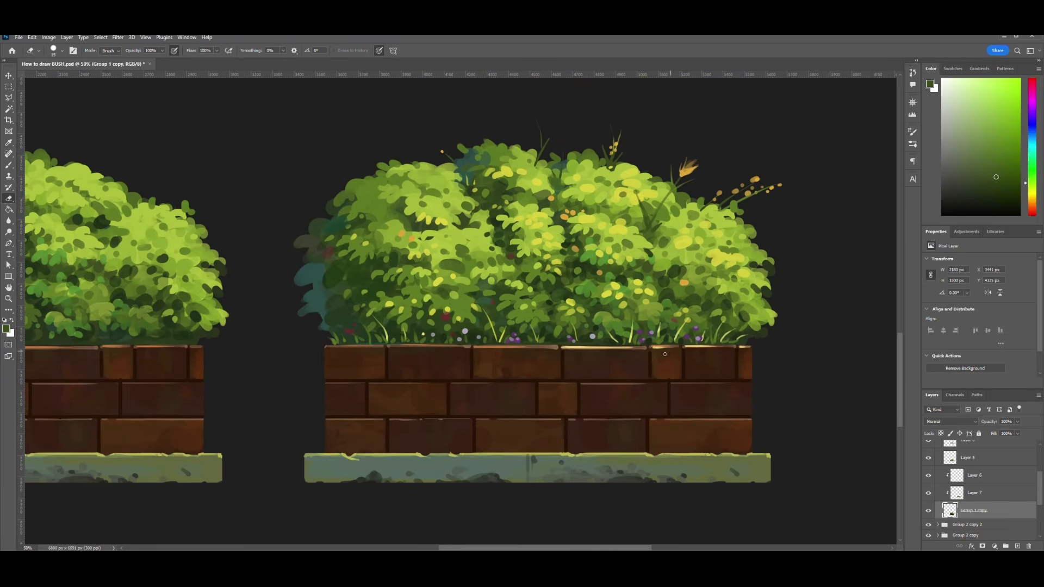
key("b")
left_click(578, 374, "alt")
key("alt+bracketright")
key("alt+bracketright")
key("bracketright")
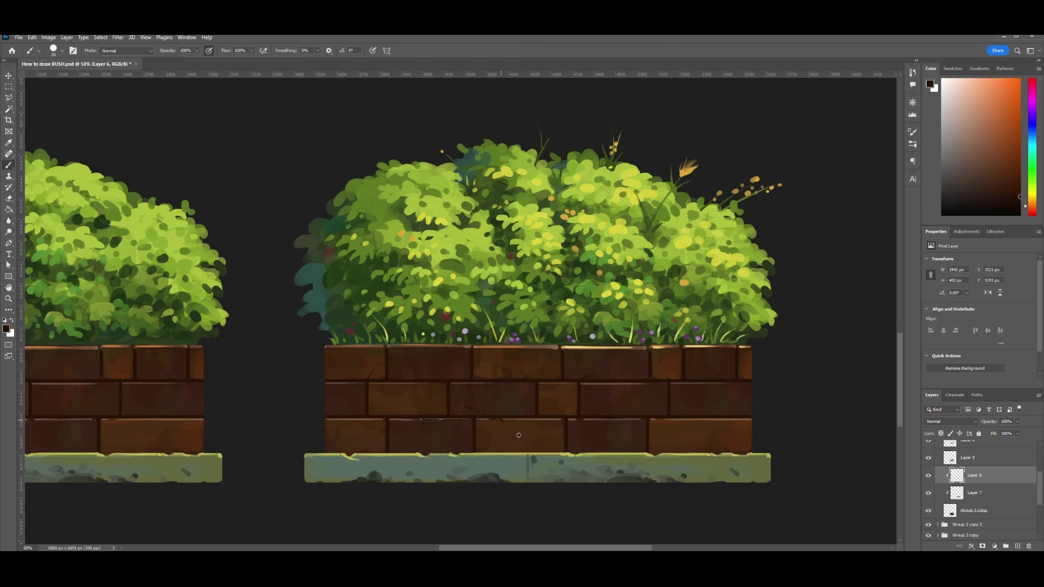
mouse_move(664, 422)
left_mouse_down()
mouse_move(654, 453)
mouse_move(673, 439)
left_mouse_up()
- Sample lighter brown from the bricks' top edge, shrink the brush and paint thin highlights along the brick cracks
left_click(430, 346, "alt")
key("bracketleft")
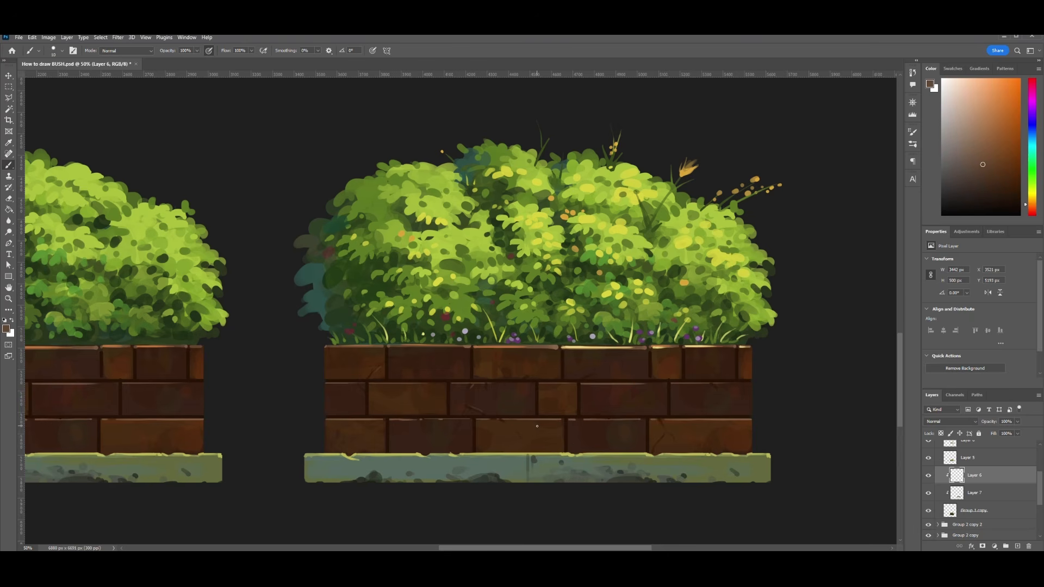